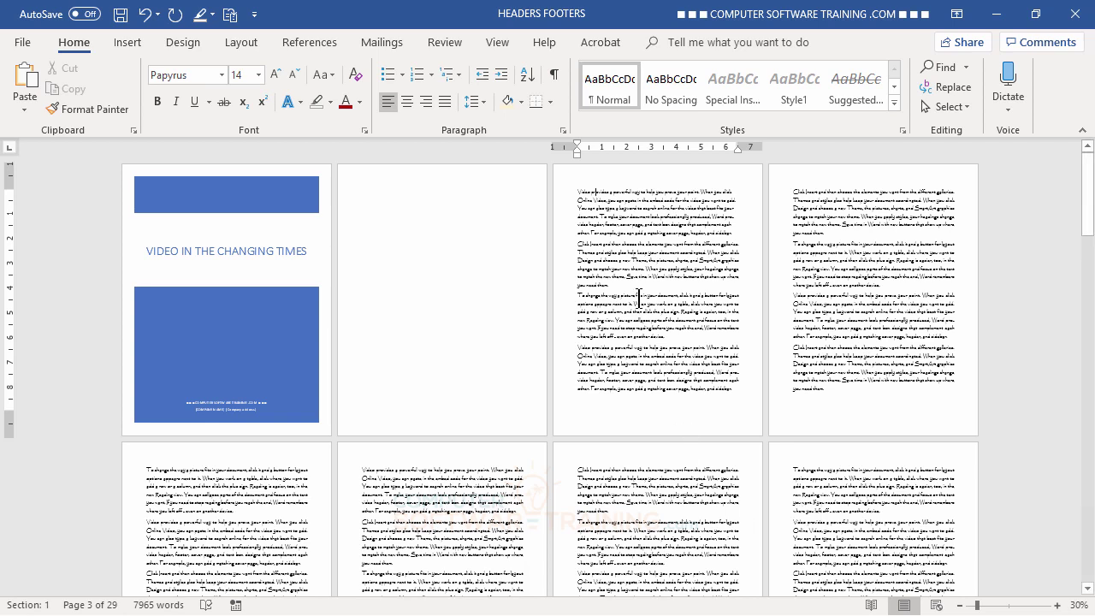
# Insert a Continuous section break at the start of the text on page 3 and check the section number on pages 2 and 3.
pyautogui.click(570, 190)
pyautogui.click(235, 43)
pyautogui.click(221, 68)
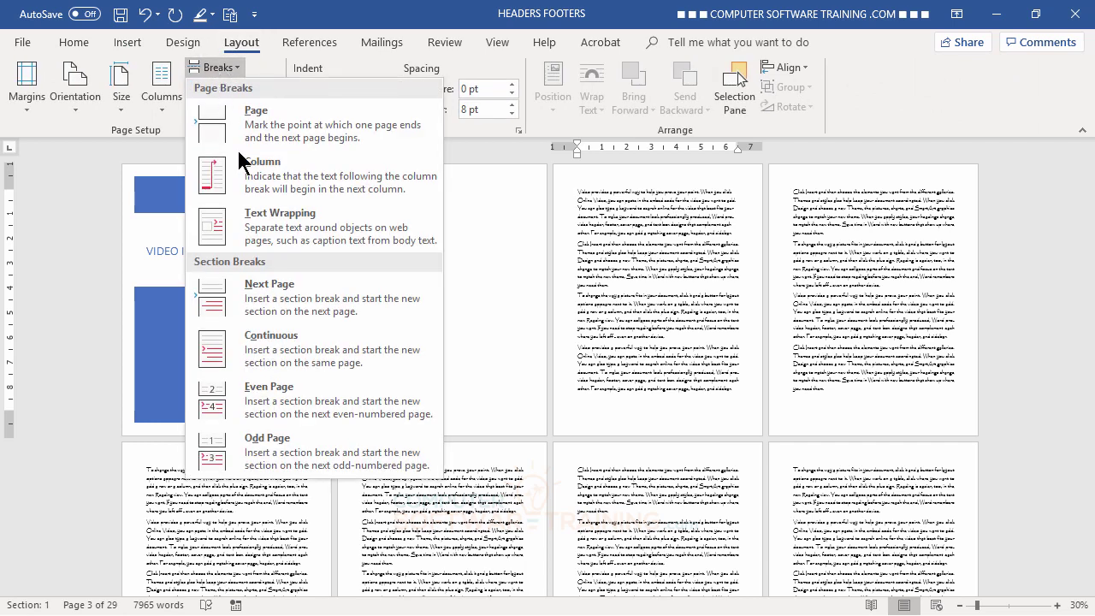
pyautogui.click(259, 345)
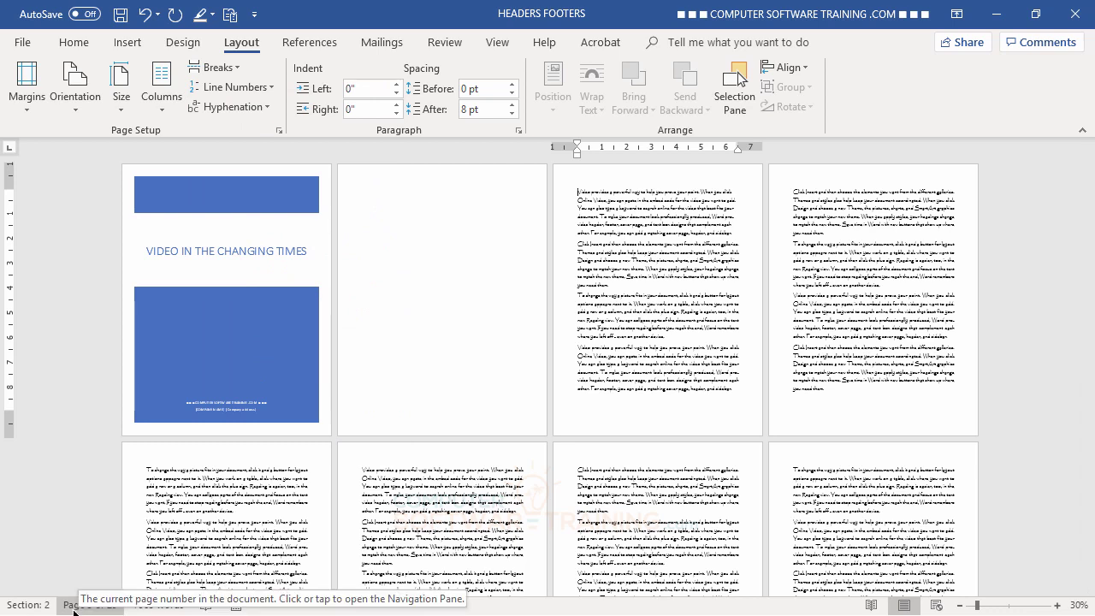
pyautogui.click(373, 203)
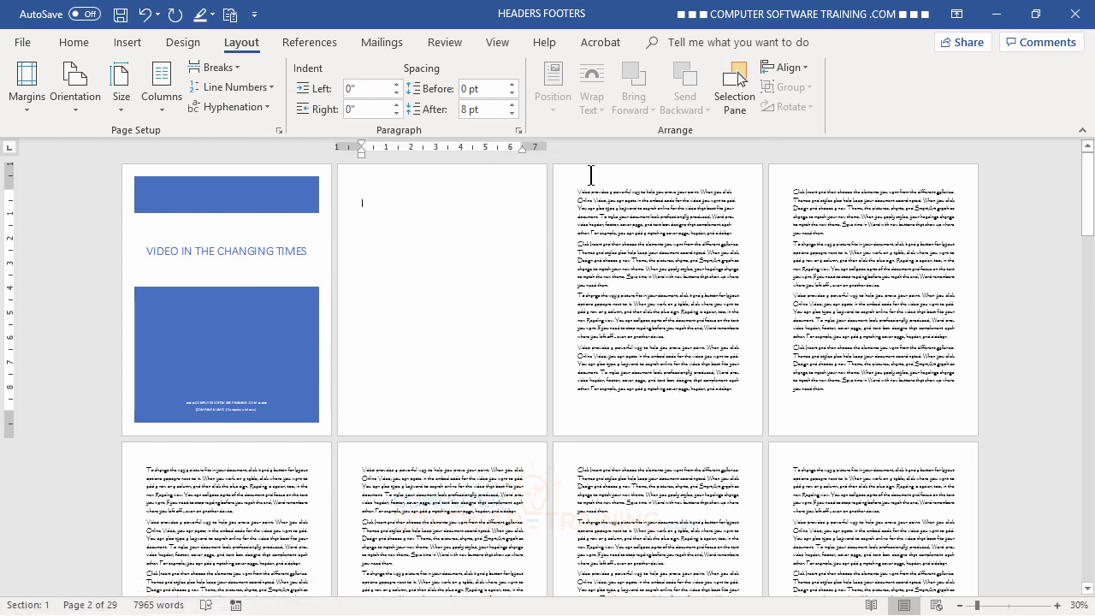
pyautogui.click(572, 194)
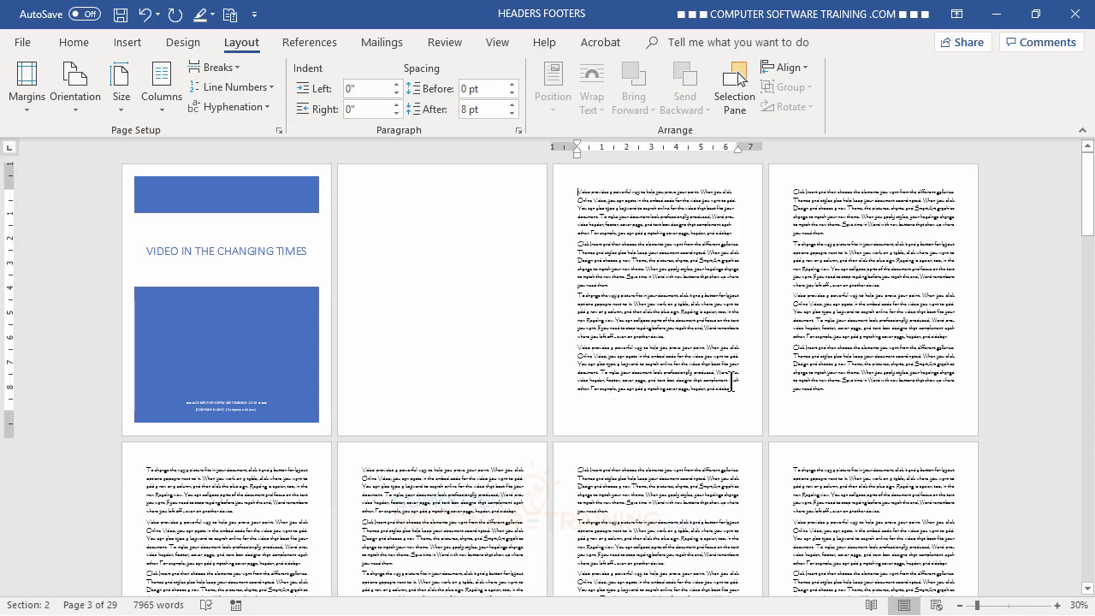
# Insert a Continuous section break before the first paragraph on page 11.
pyautogui.scroll(-5, 815, 349)
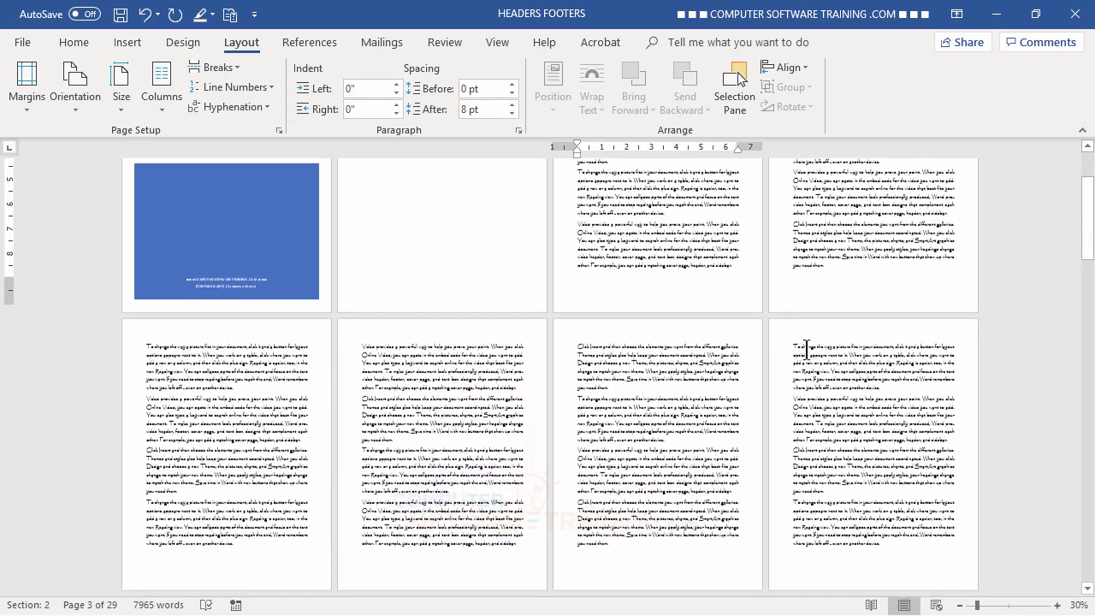
pyautogui.scroll(-5, 805, 349)
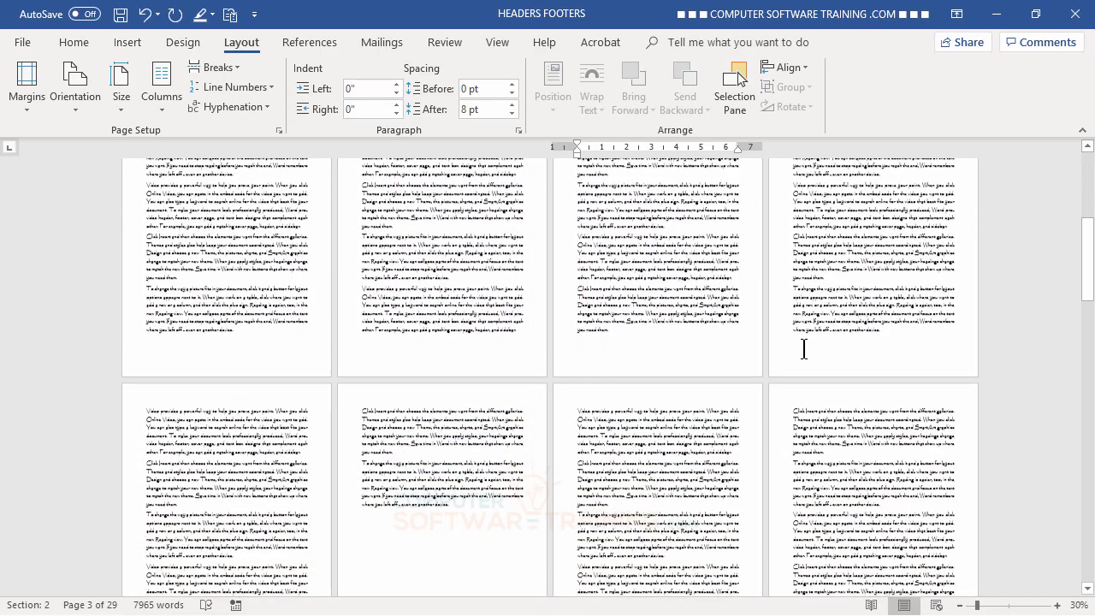
pyautogui.scroll(-3, 804, 348)
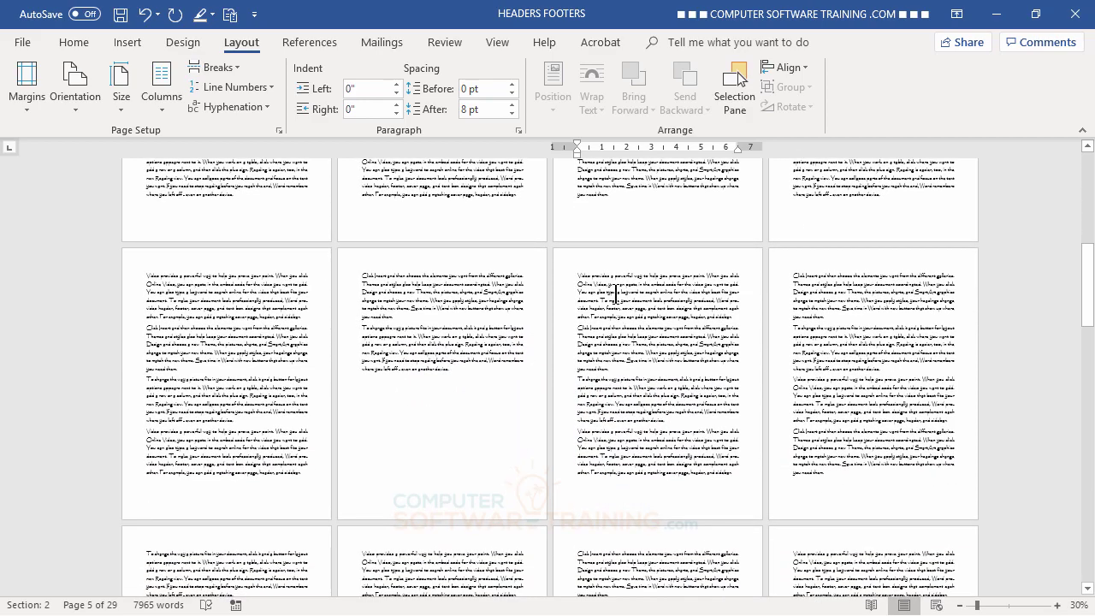
pyautogui.click(572, 273)
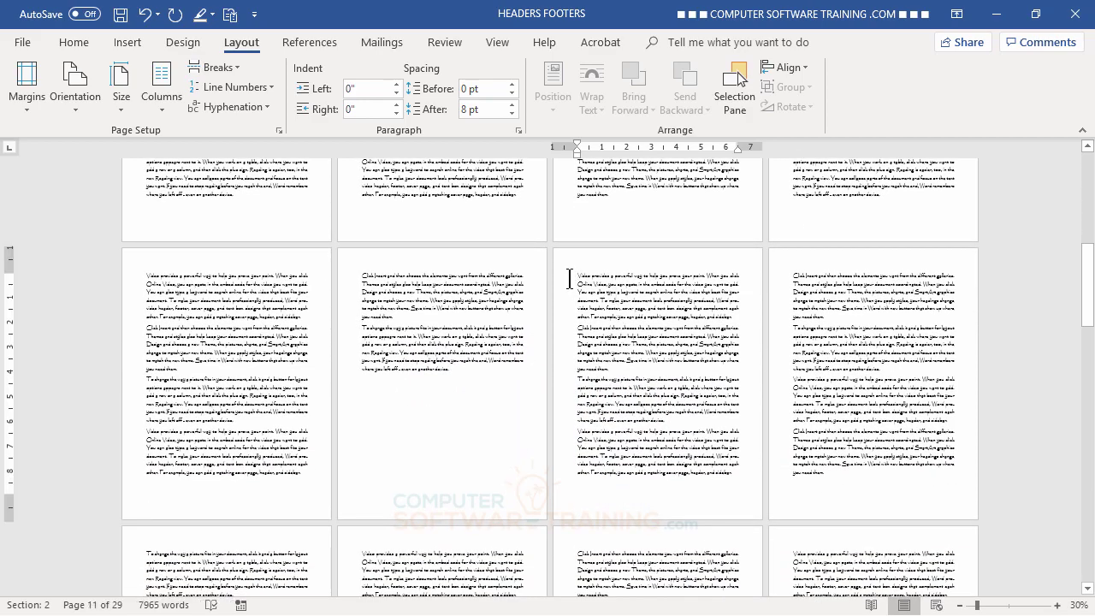
pyautogui.click(227, 70)
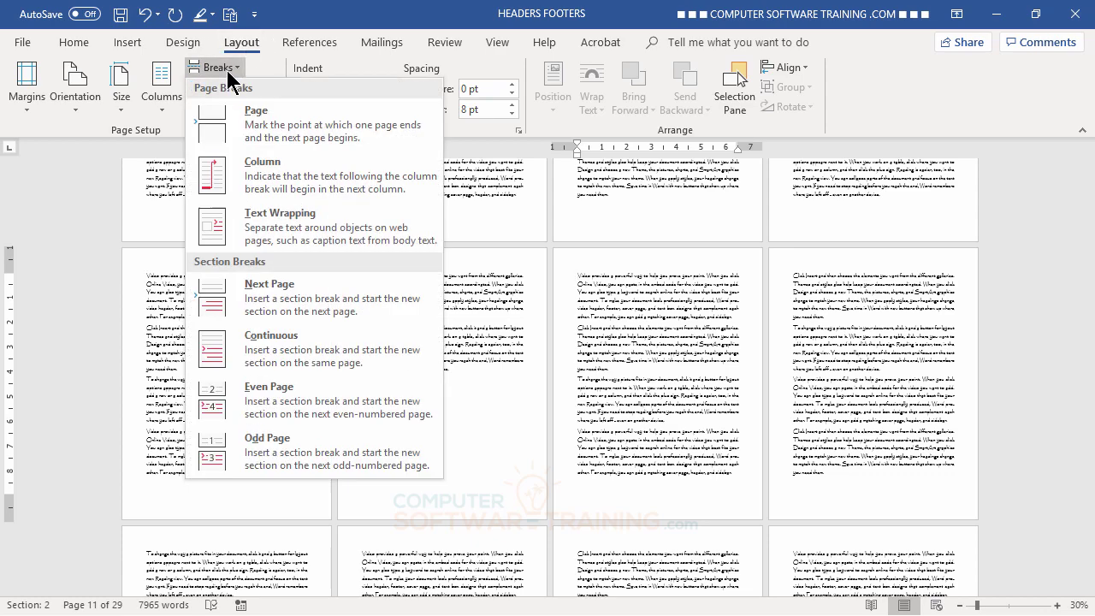
pyautogui.click(267, 350)
# Insert a Continuous section break before the first paragraph on page 19.
pyautogui.scroll(-2, 671, 496)
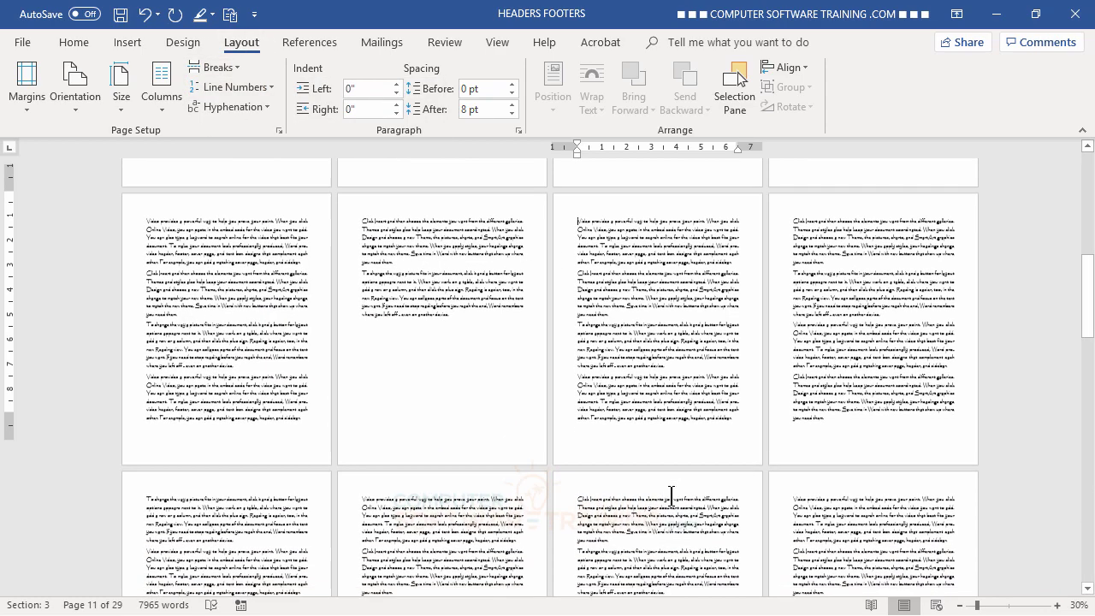
pyautogui.scroll(-5, 671, 496)
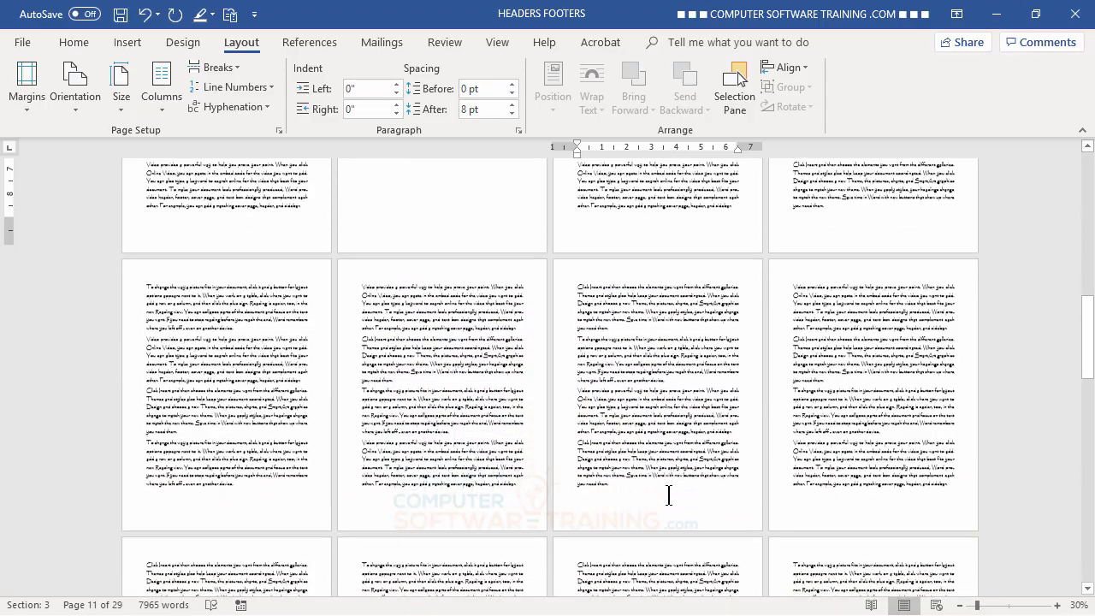
pyautogui.scroll(-5, 668, 496)
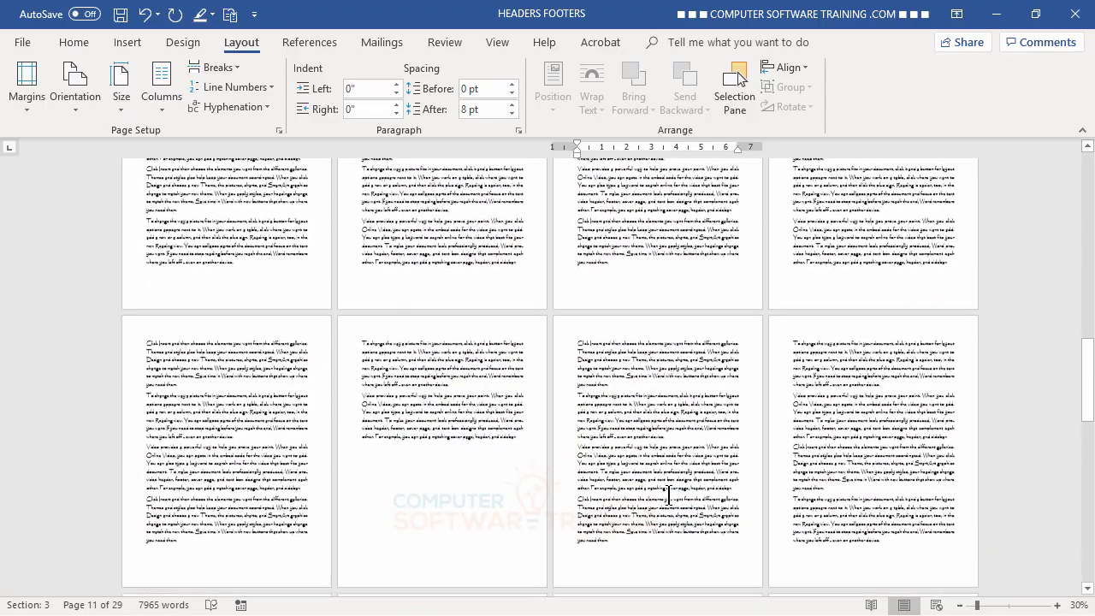
pyautogui.scroll(-3, 668, 496)
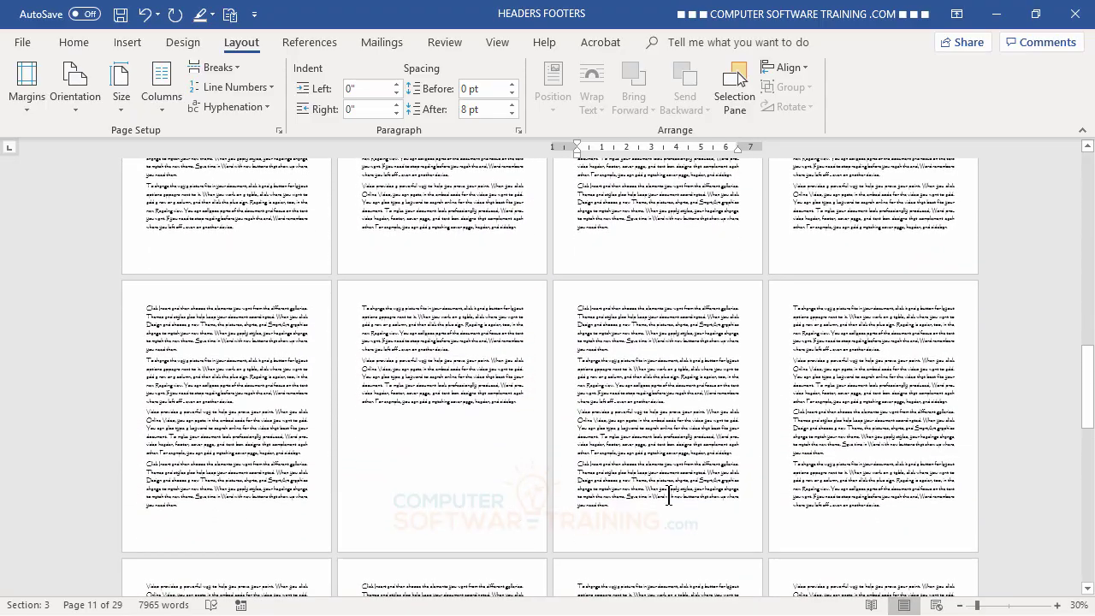
pyautogui.click(568, 308)
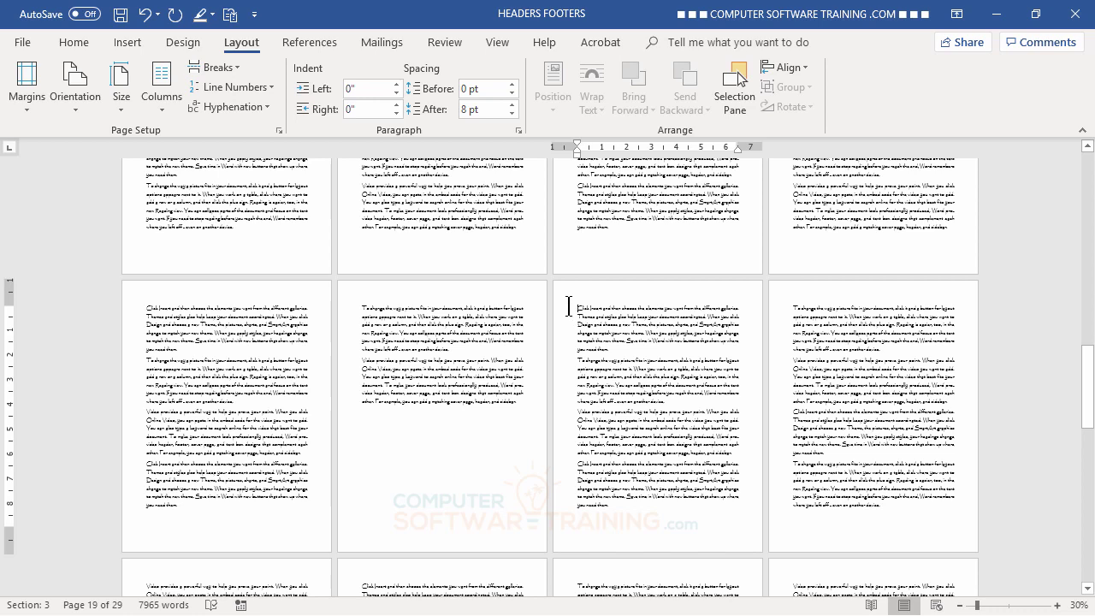
pyautogui.click(224, 71)
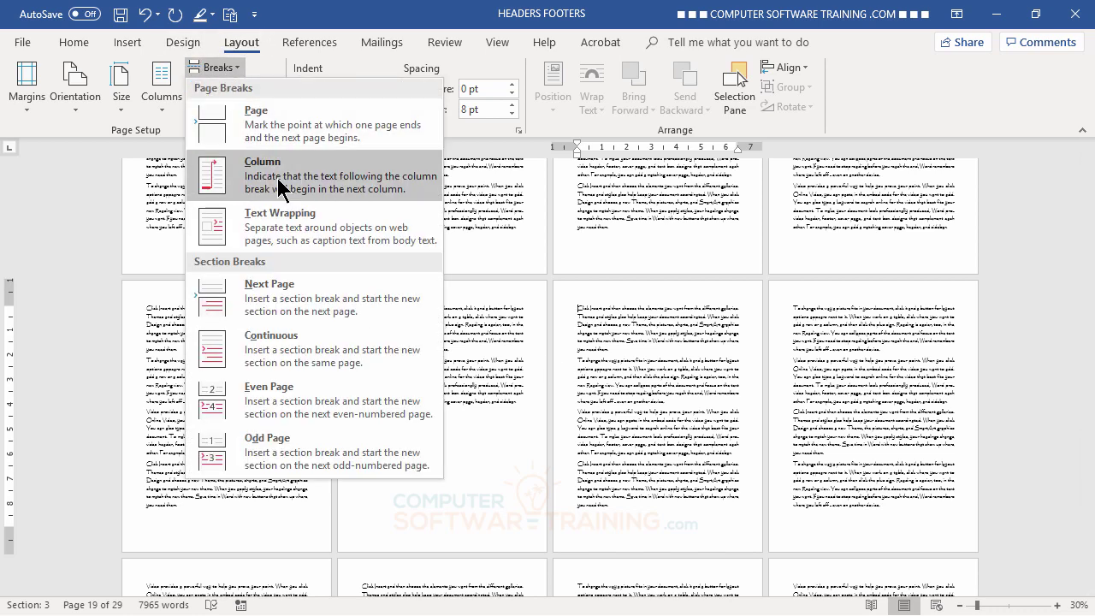
pyautogui.click(286, 362)
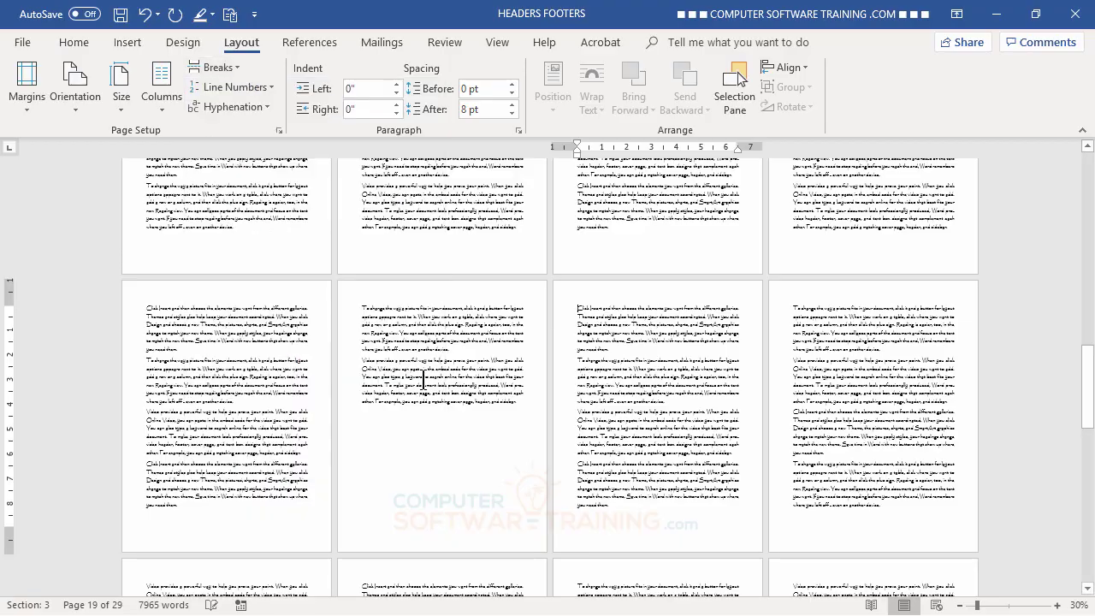
# Insert a Continuous section break before the first paragraph on page 25.
pyautogui.scroll(-5, 653, 371)
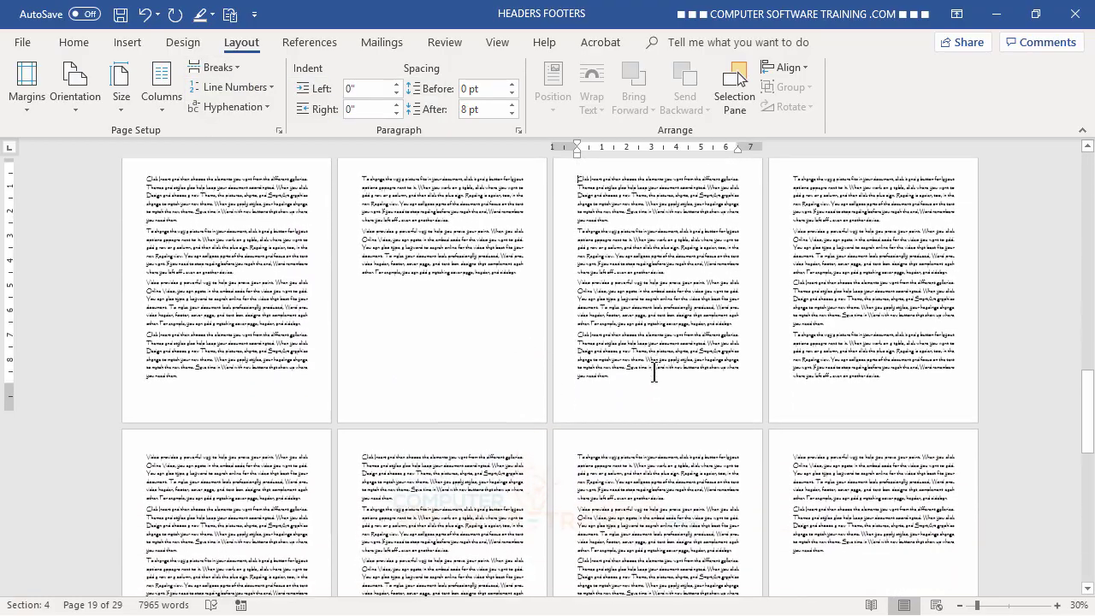
pyautogui.scroll(-5, 653, 371)
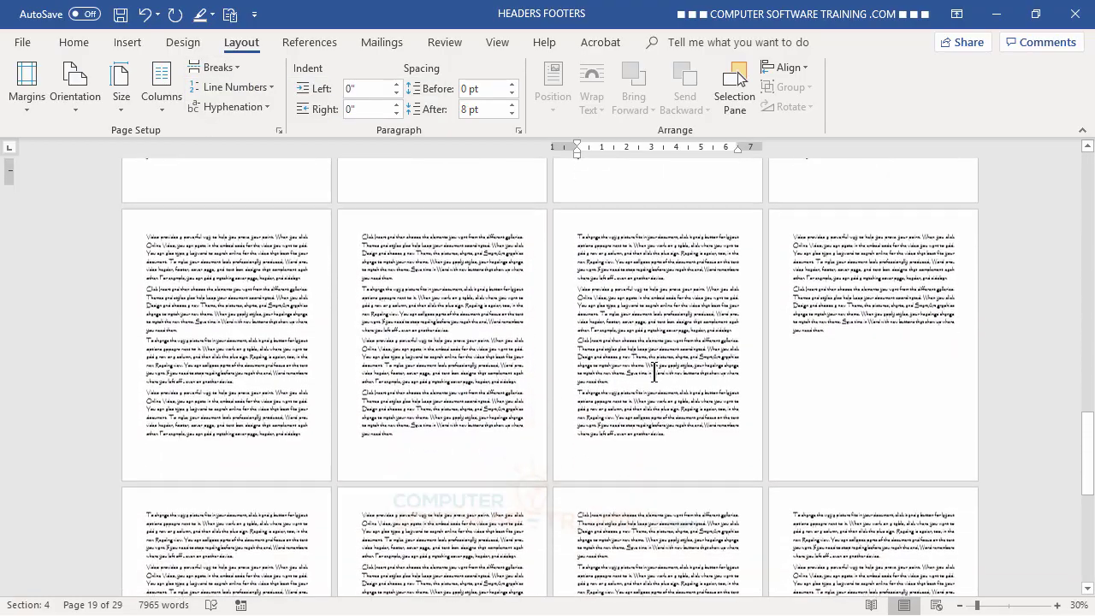
pyautogui.scroll(5, 653, 371)
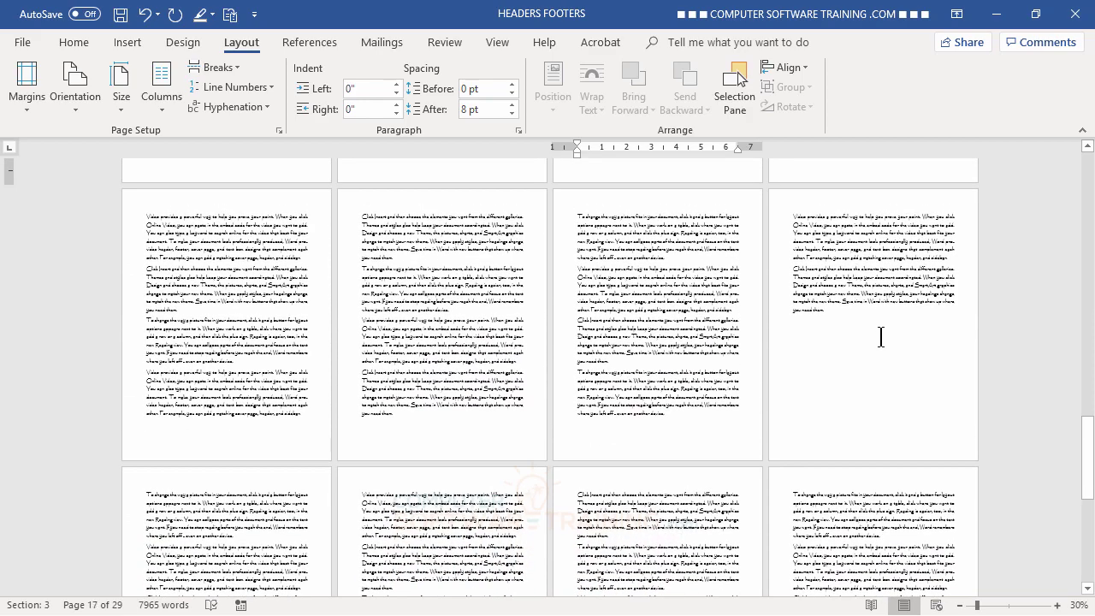
pyautogui.scroll(-3, 402, 416)
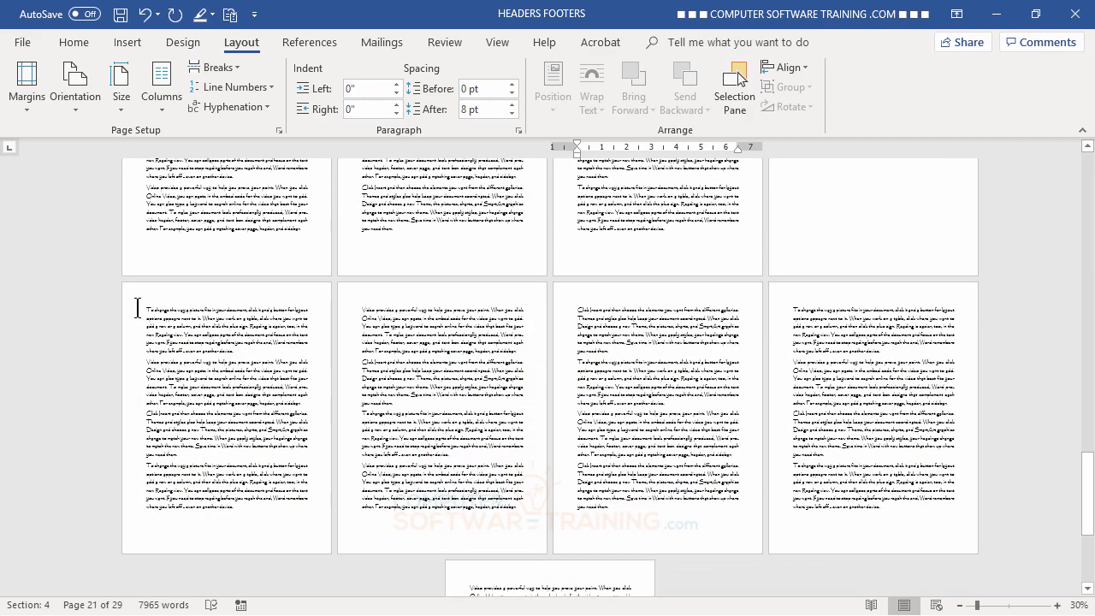
pyautogui.click(137, 307)
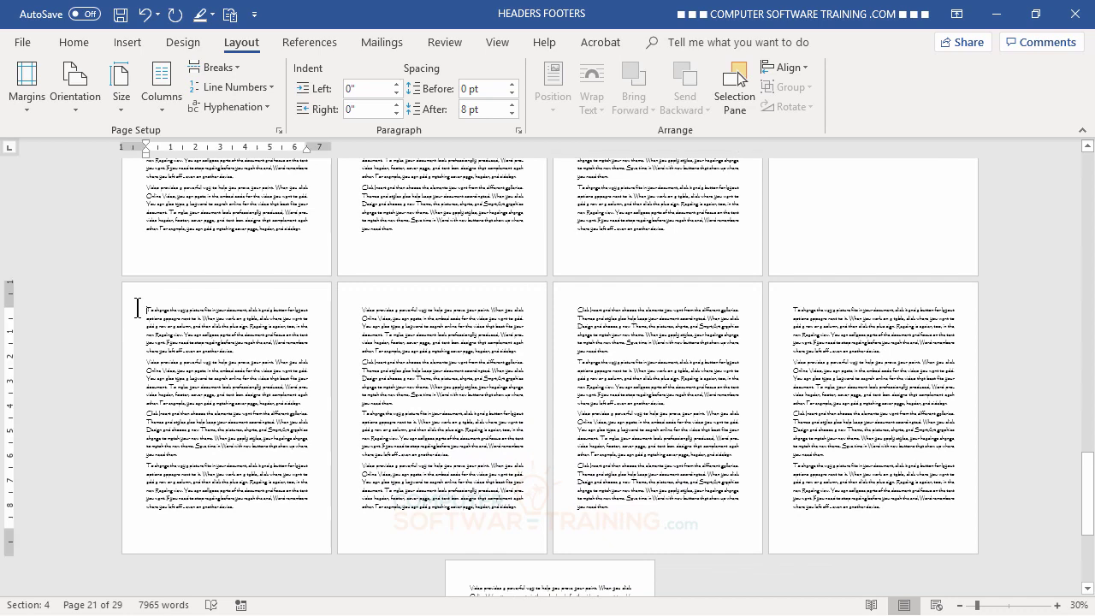
pyautogui.click(211, 68)
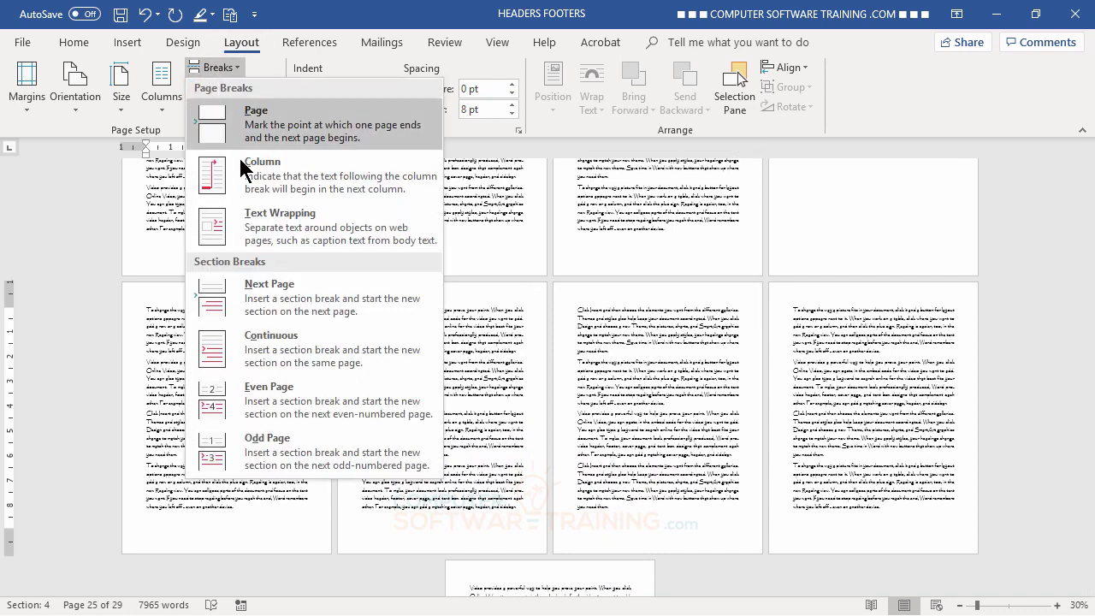
pyautogui.click(262, 359)
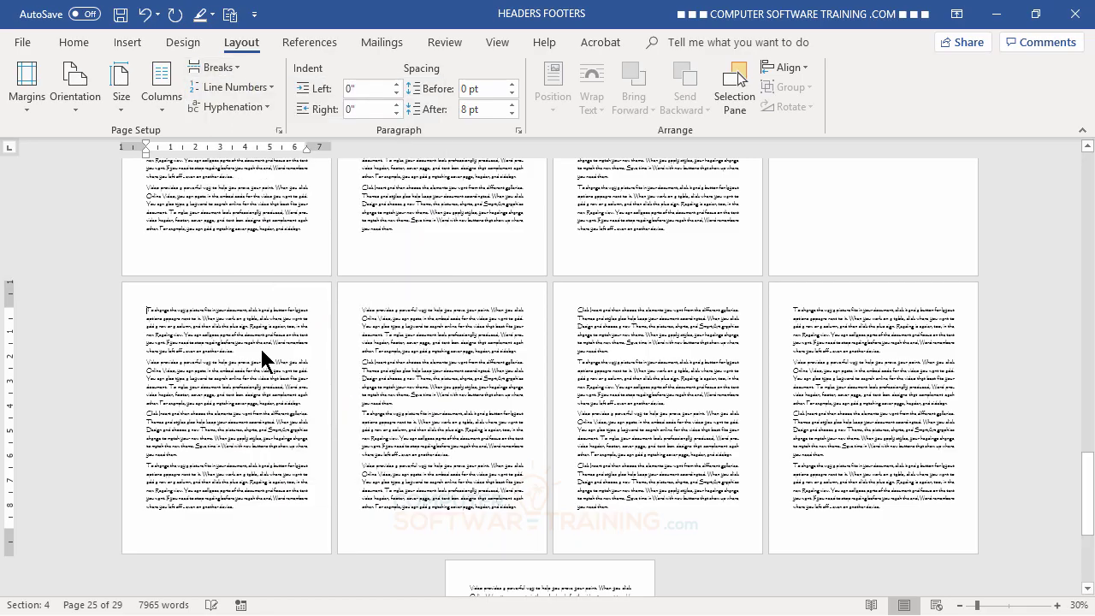
# Open the header on page 3 for editing and review the header and footer labels of the document's sections.
pyautogui.scroll(-3, 535, 402)
pyautogui.scroll(3, 535, 402)
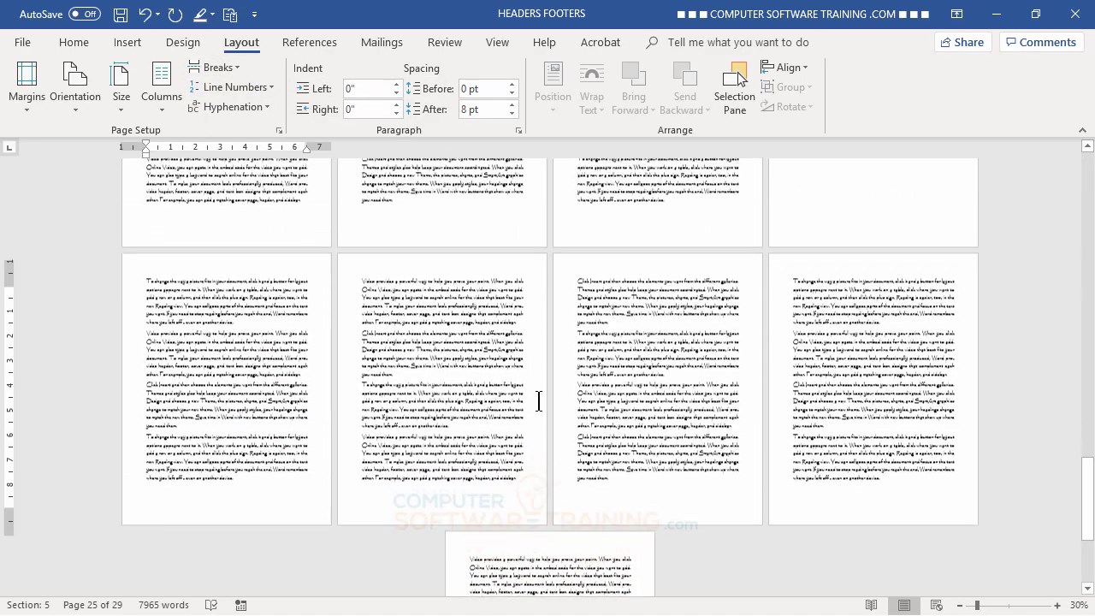
pyautogui.moveTo(1084, 479); pyautogui.dragTo(1090, 180)
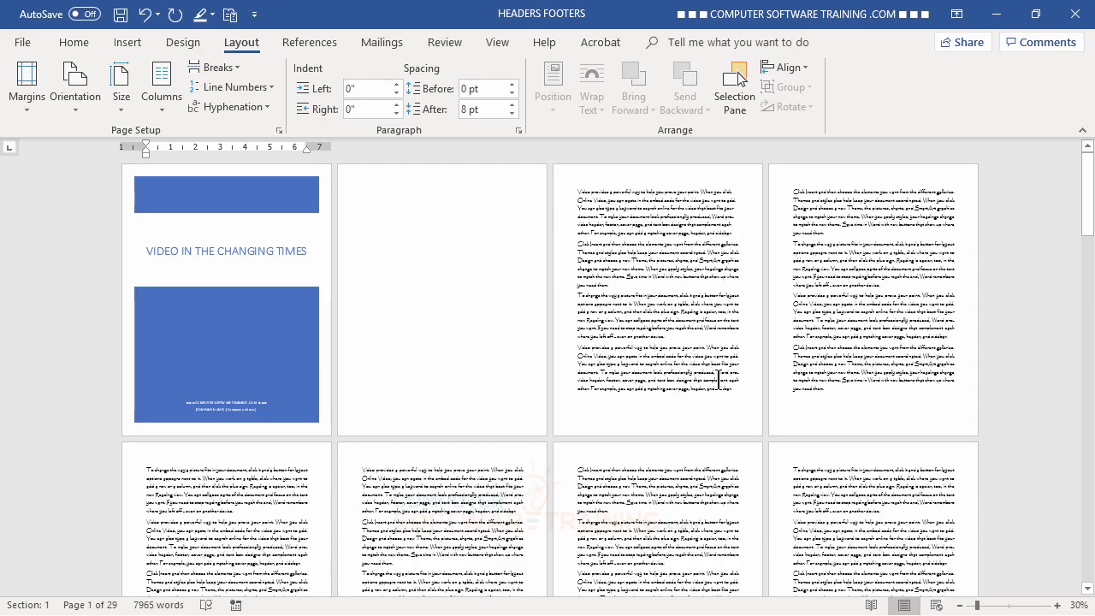
pyautogui.doubleClick(615, 177)
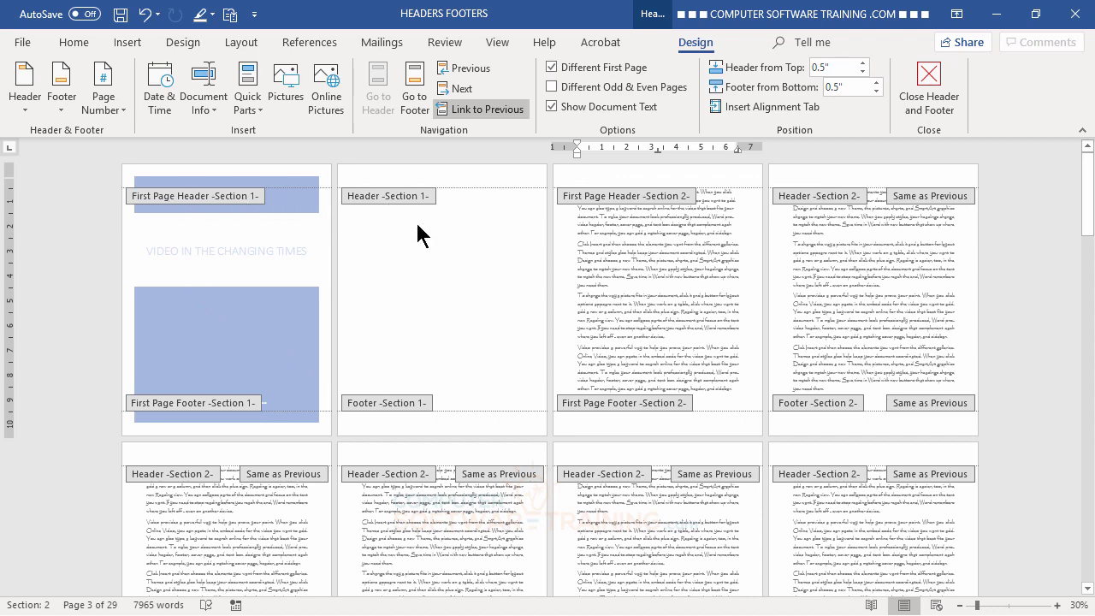
pyautogui.scroll(-5, 861, 455)
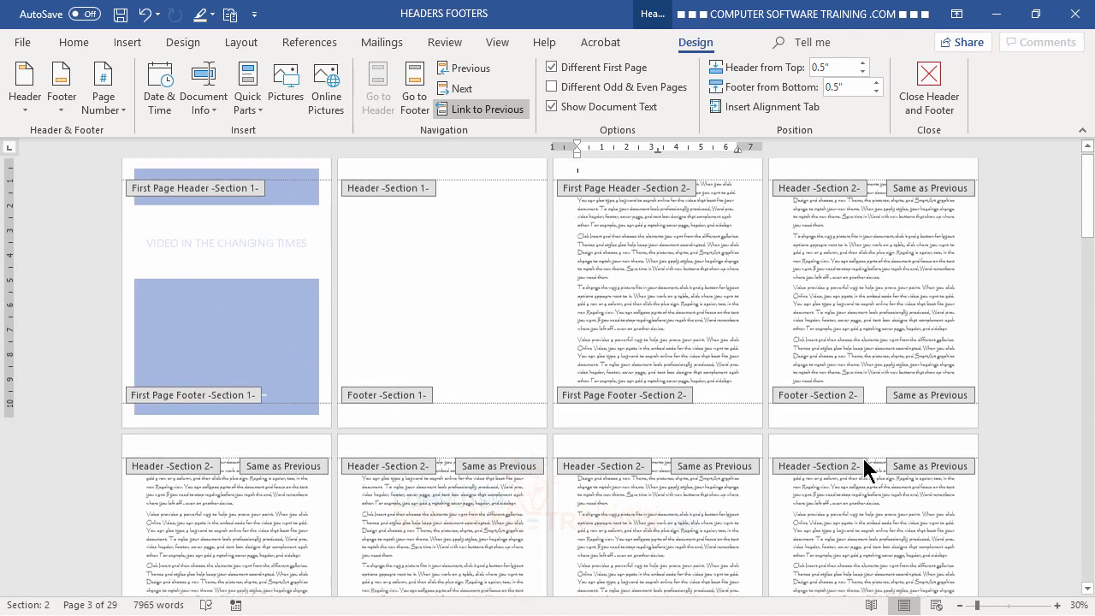
pyautogui.scroll(-3, 862, 459)
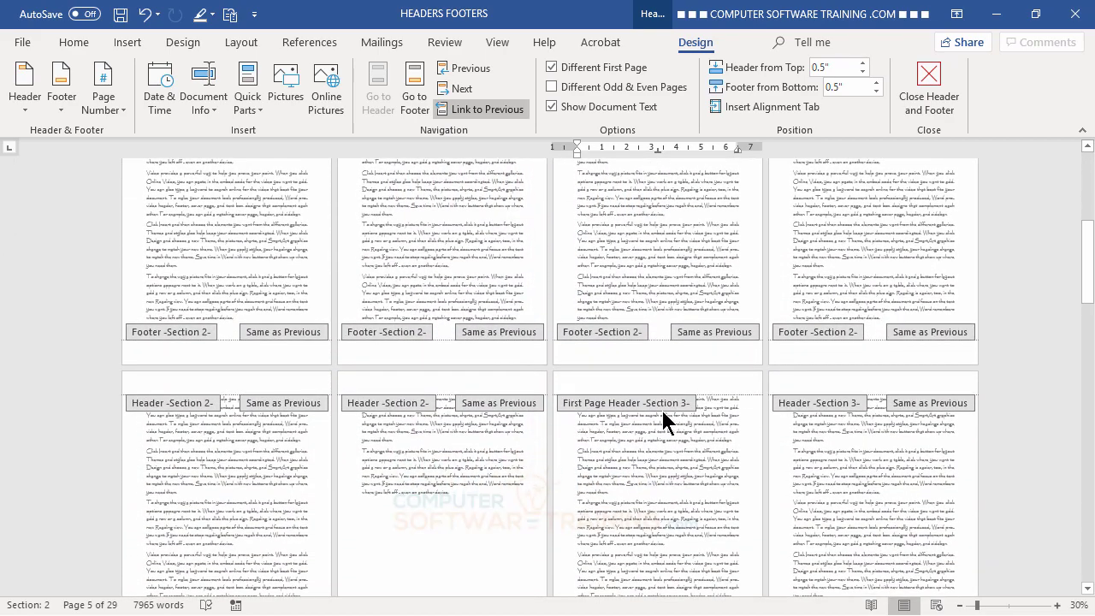
pyautogui.scroll(4, 662, 452)
pyautogui.scroll(5, 676, 443)
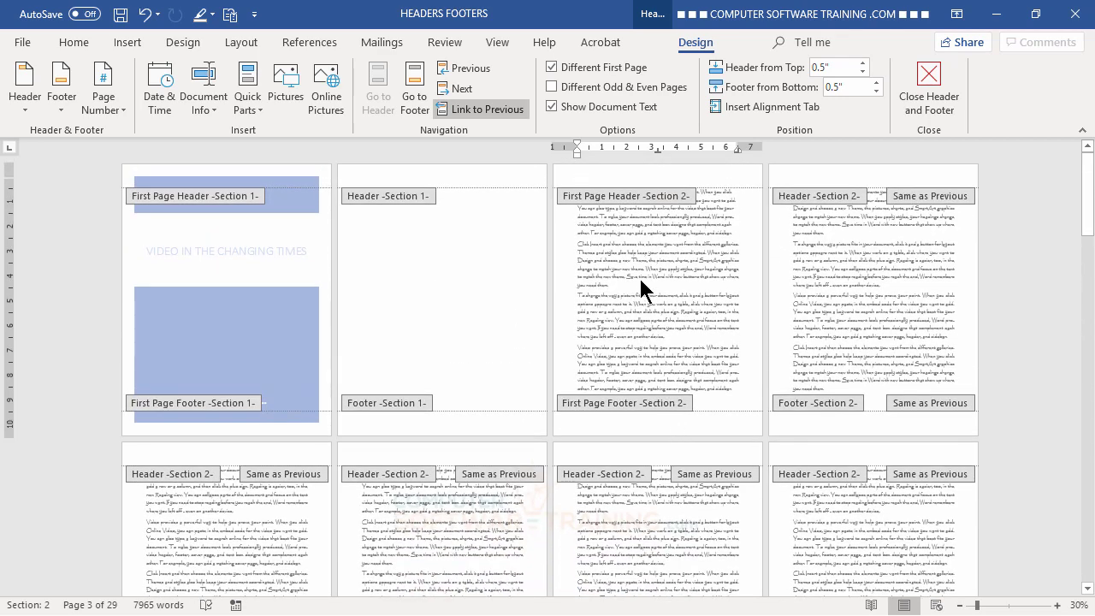
# Configure section 2's header with Different First Page off, Different Odd & Even Pages on, and Link to Previous off.
pyautogui.click(551, 68)
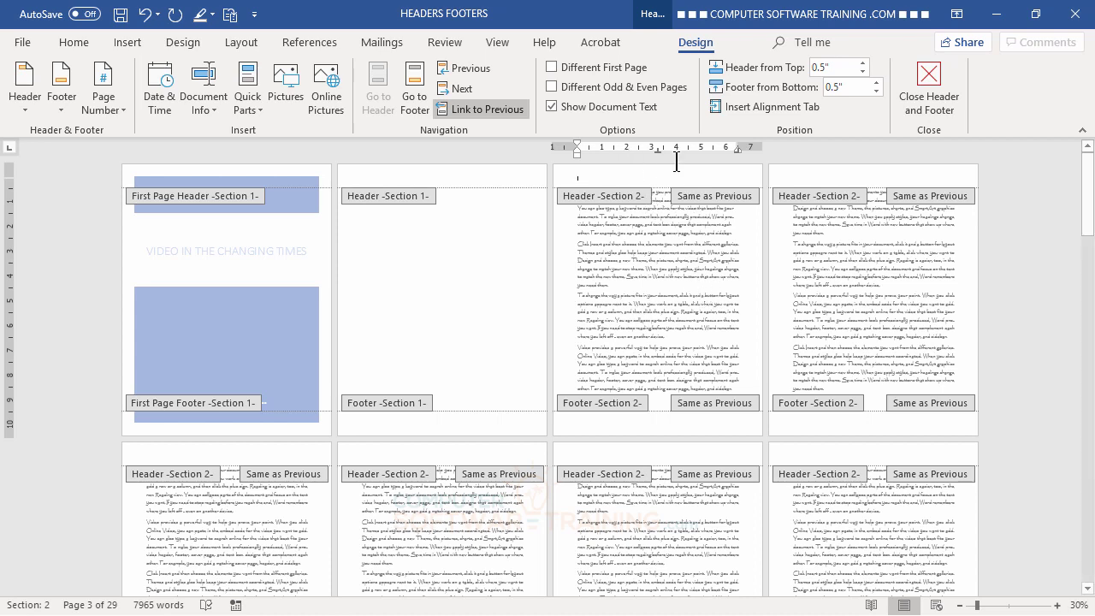
pyautogui.click(550, 86)
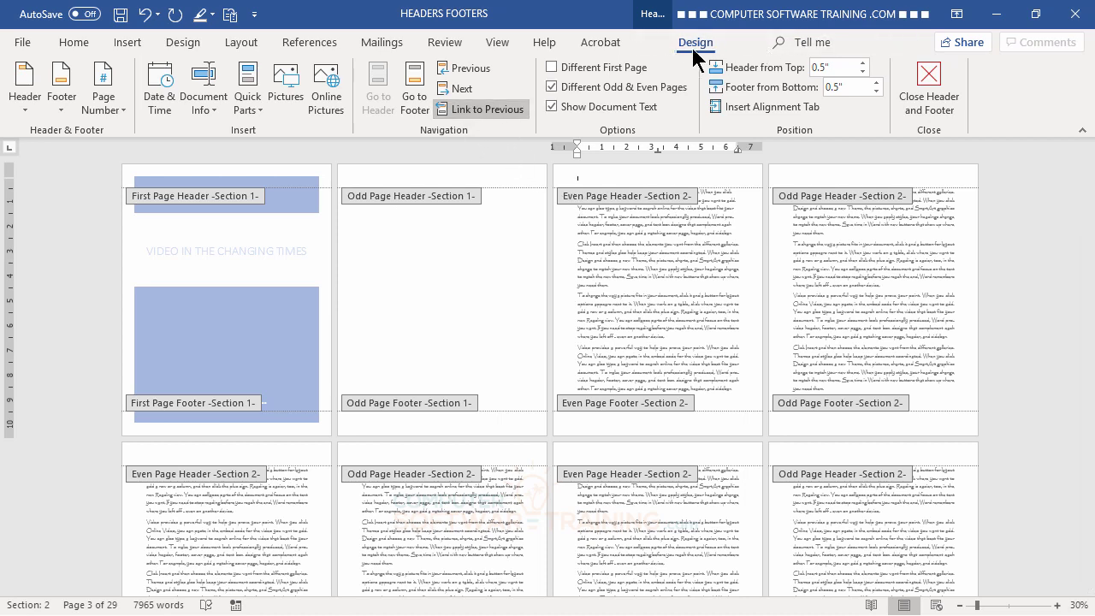
pyautogui.click(470, 110)
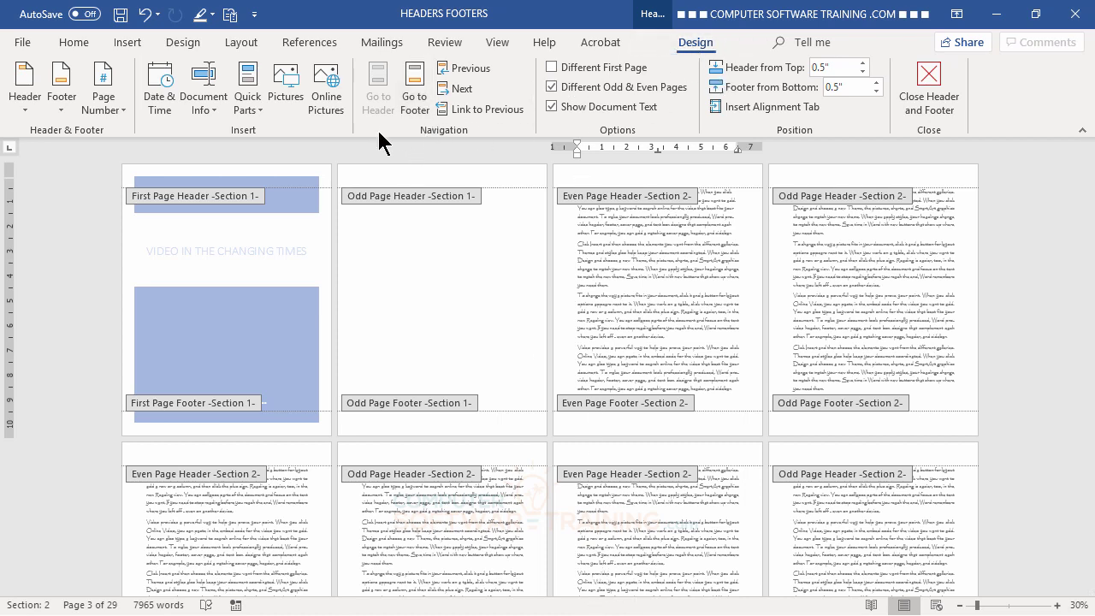
# Insert the built-in Retrospect header design as the even page header of section 2.
pyautogui.click(24, 94)
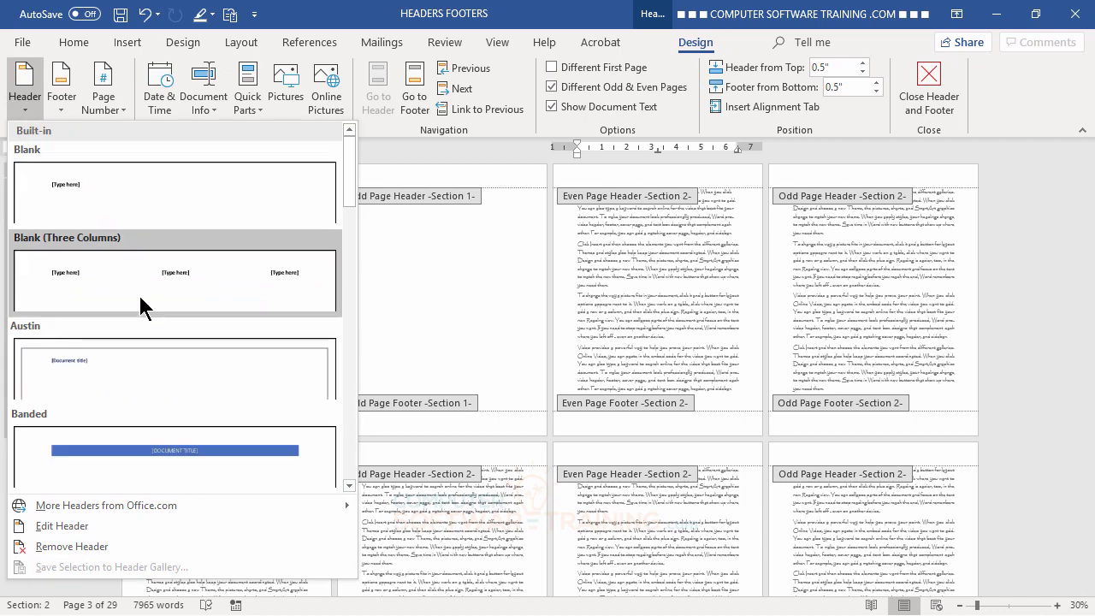
pyautogui.scroll(-5, 145, 334)
pyautogui.scroll(-5, 162, 337)
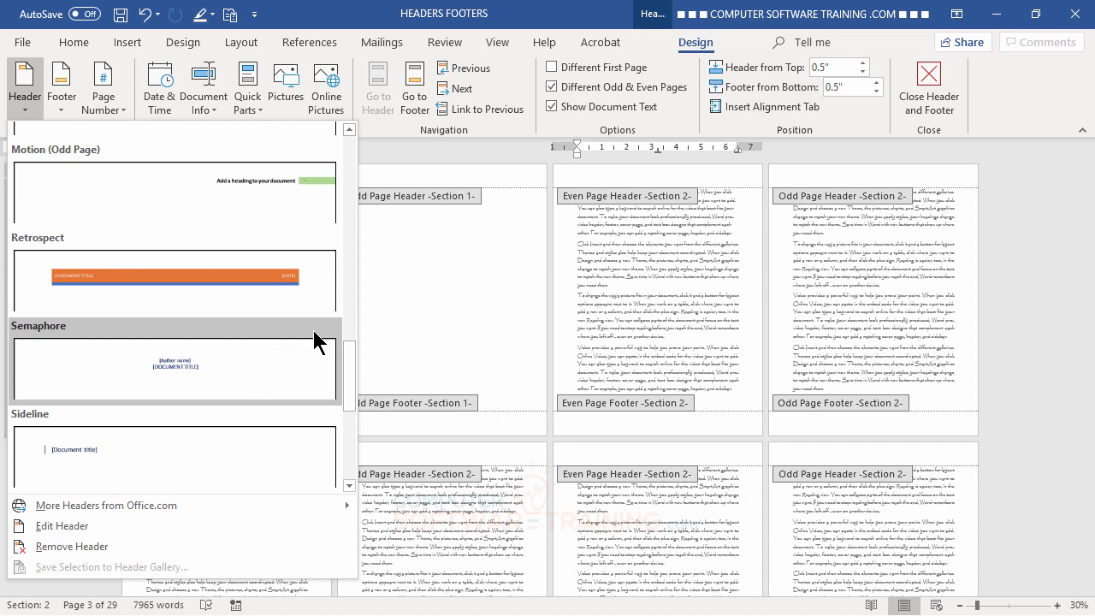
pyautogui.click(158, 286)
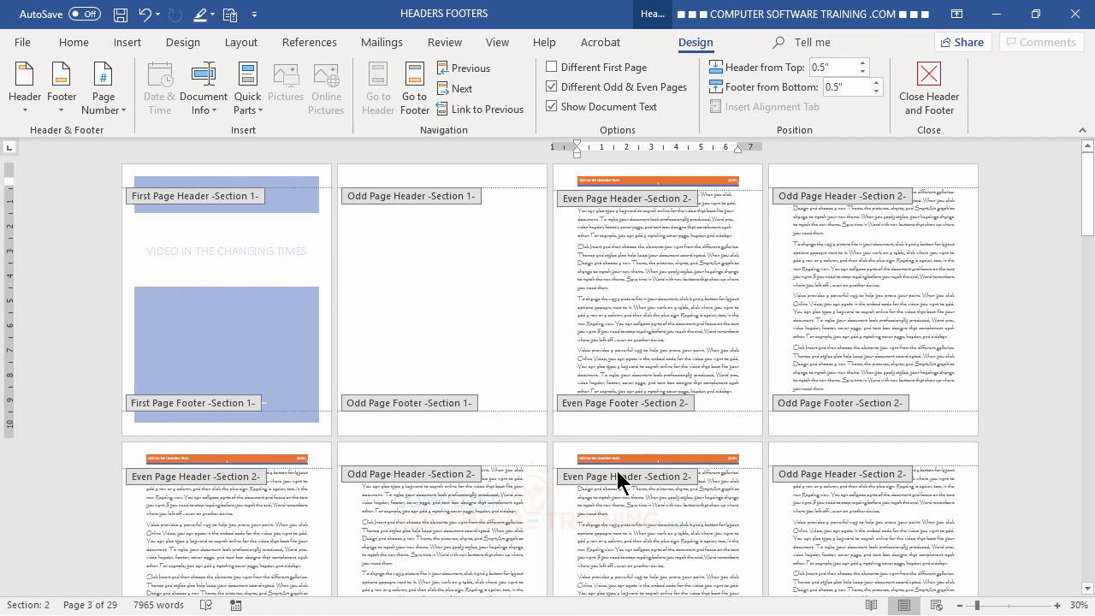
# Insert the built-in Retrospect header design as the odd page header of section 2 on page 4.
pyautogui.click(863, 175)
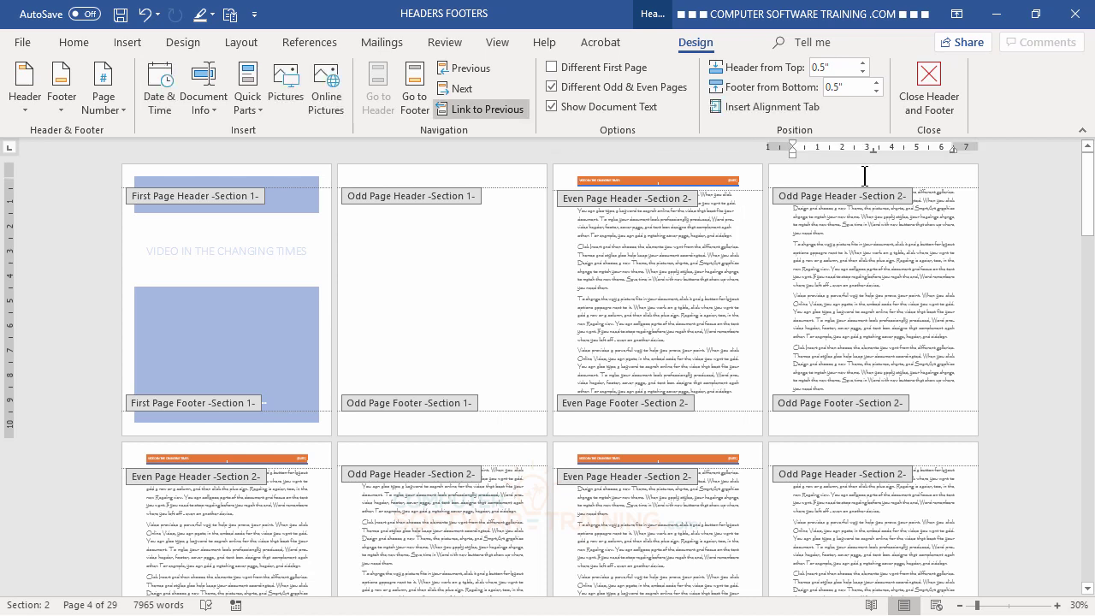
pyautogui.click(23, 117)
pyautogui.scroll(-6, 188, 359)
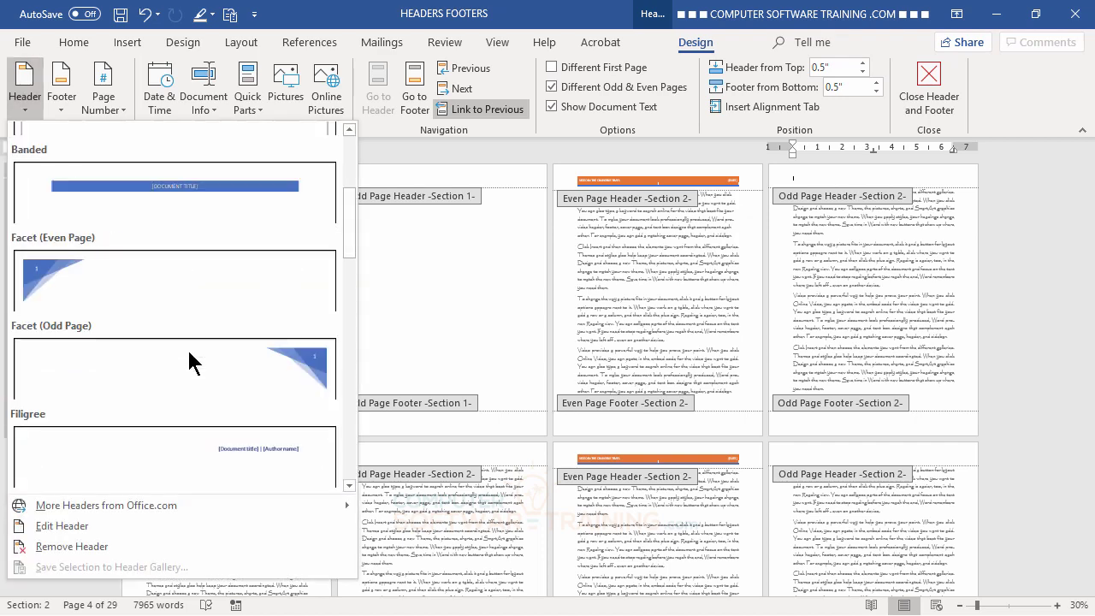
pyautogui.scroll(-9, 180, 364)
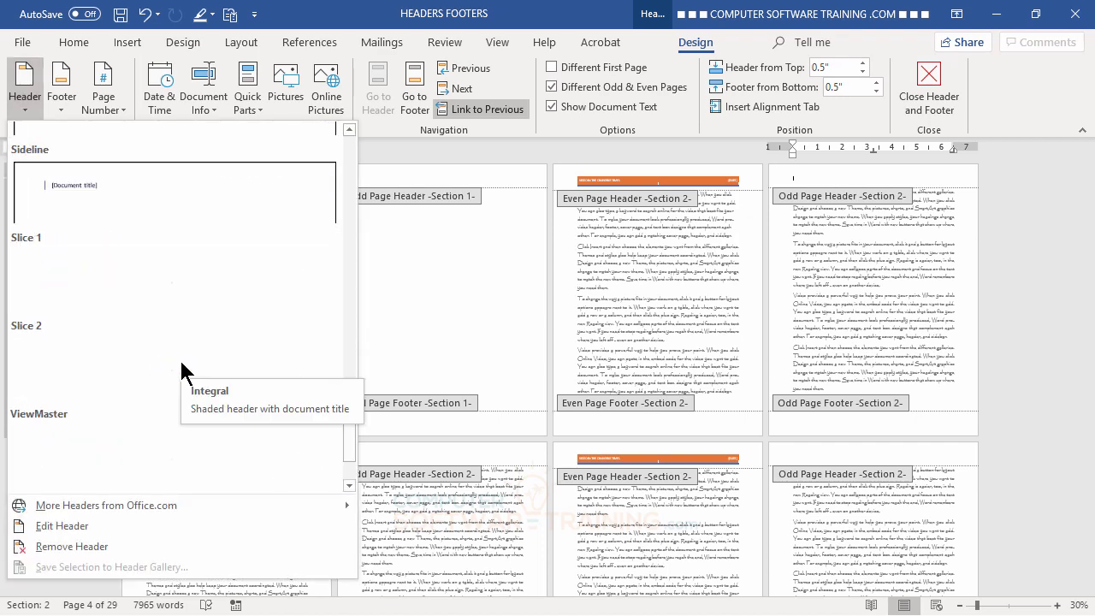
pyautogui.scroll(3, 181, 367)
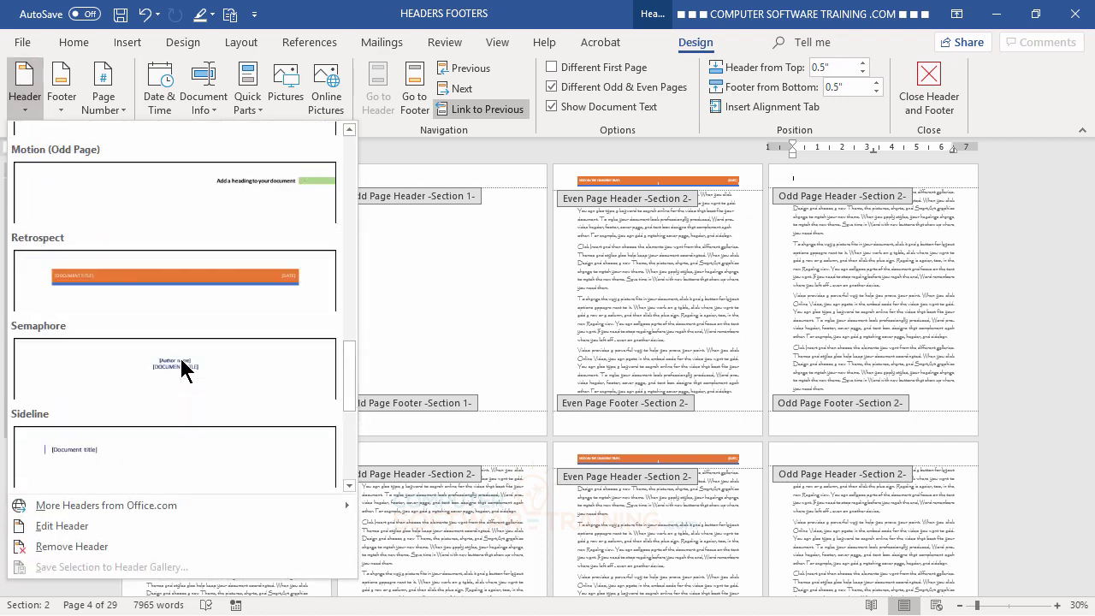
pyautogui.click(173, 289)
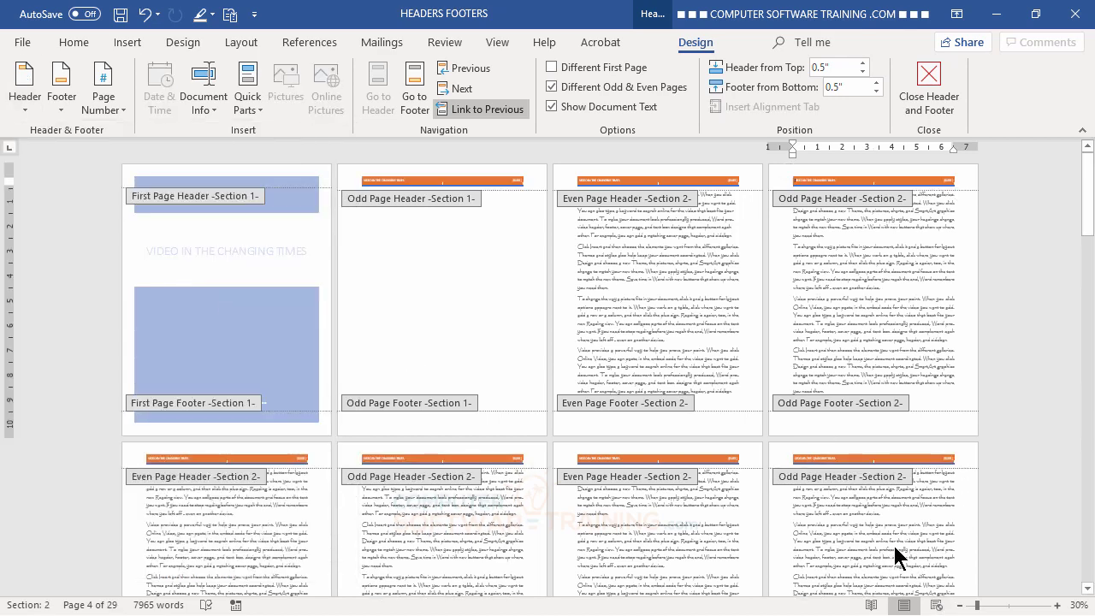
# Unlink section 2's odd page header from the previous section and delete the header table from section 1's odd page header on page 2.
pyautogui.click(849, 177)
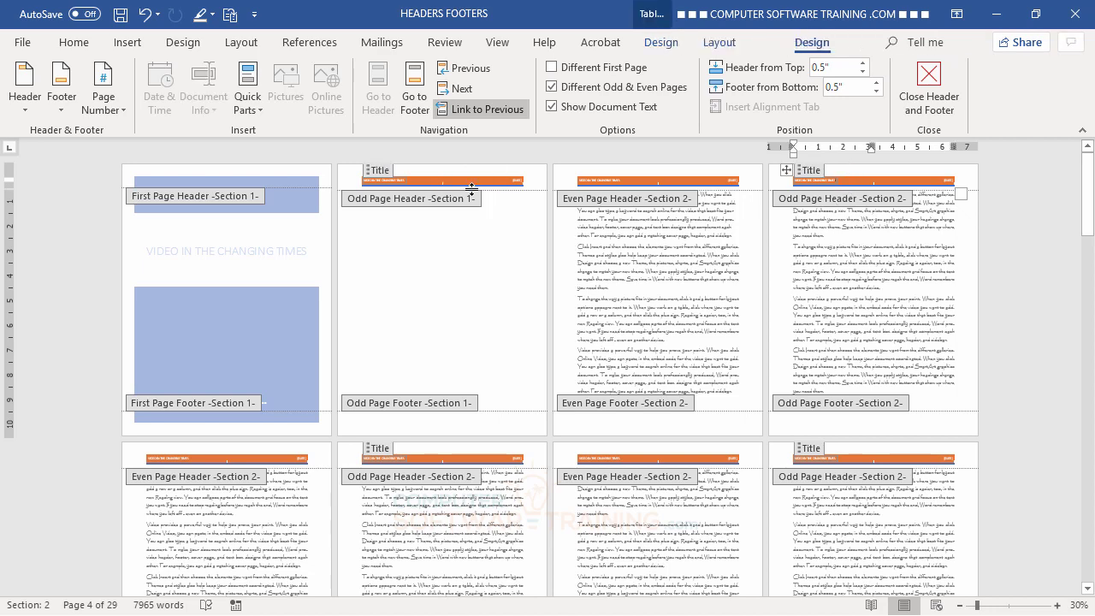
pyautogui.click(464, 110)
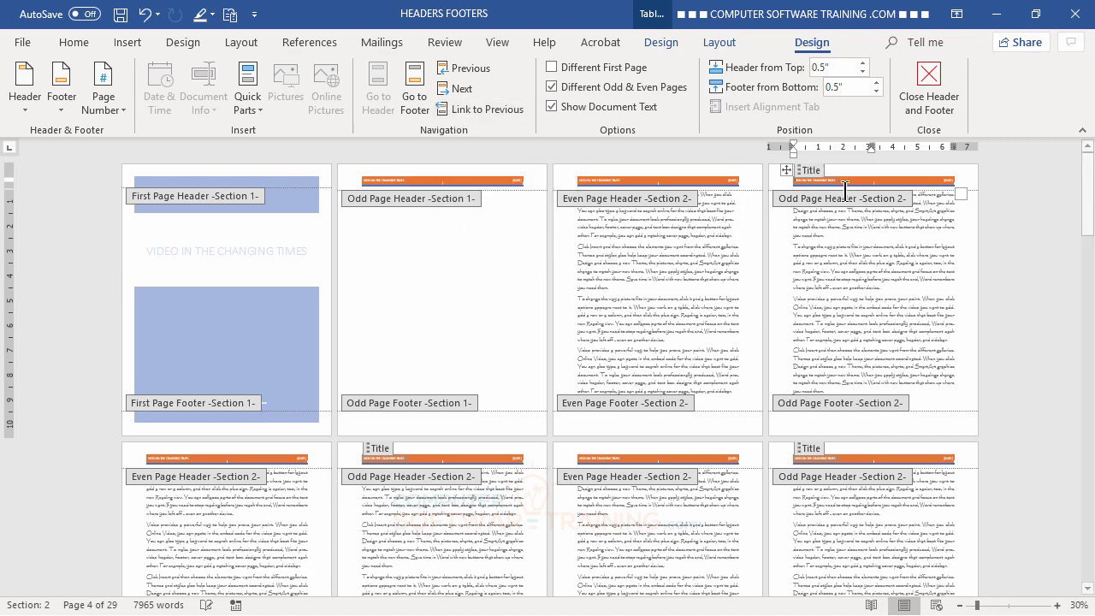
pyautogui.click(382, 180)
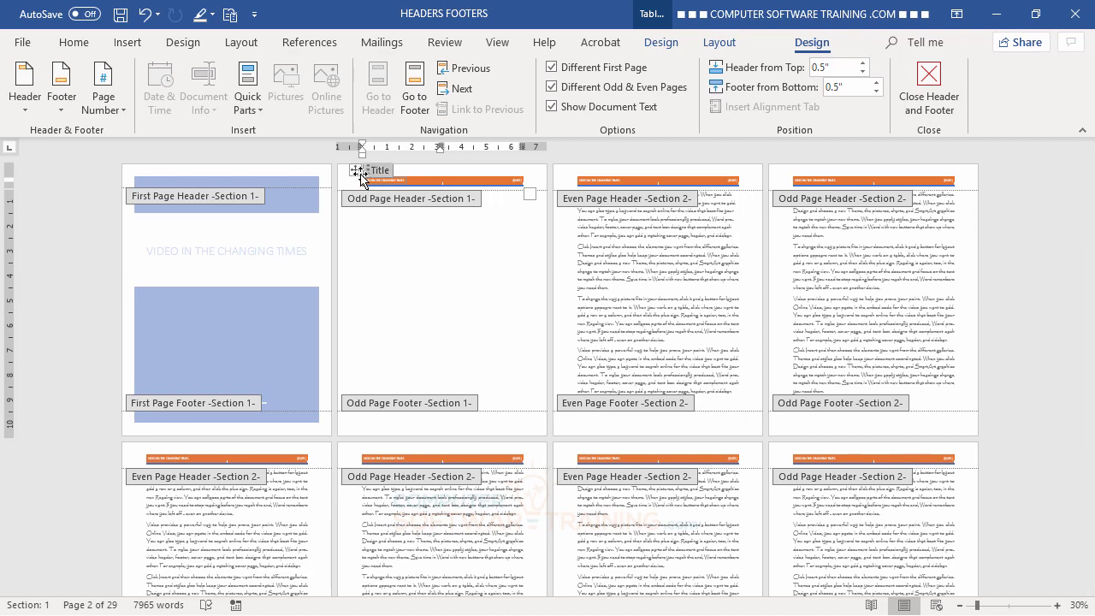
pyautogui.click(354, 172)
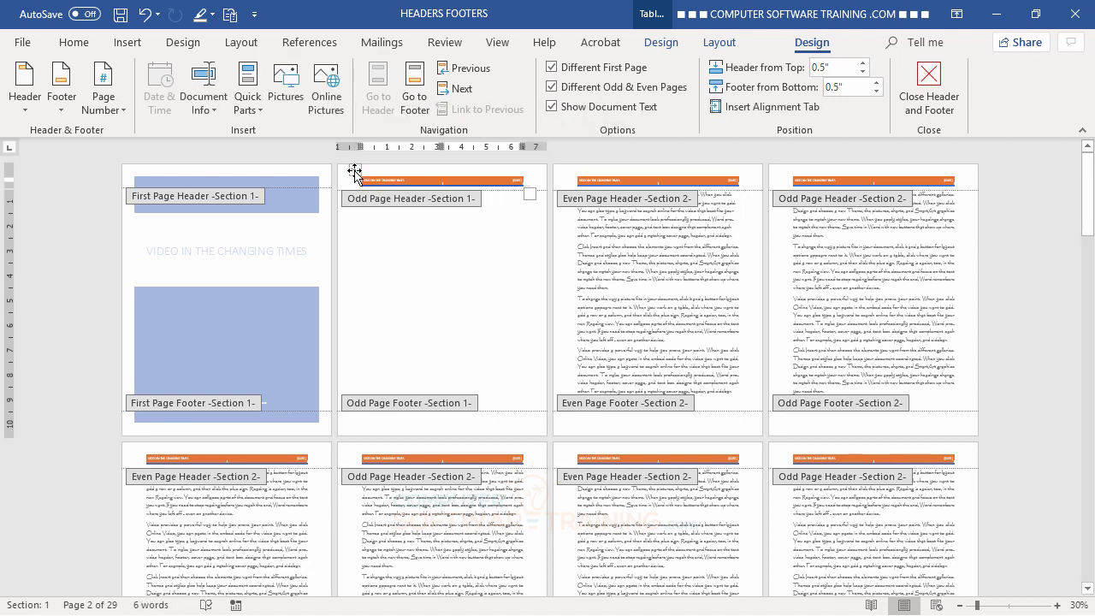
pyautogui.rightClick(355, 173)
pyautogui.click(413, 313)
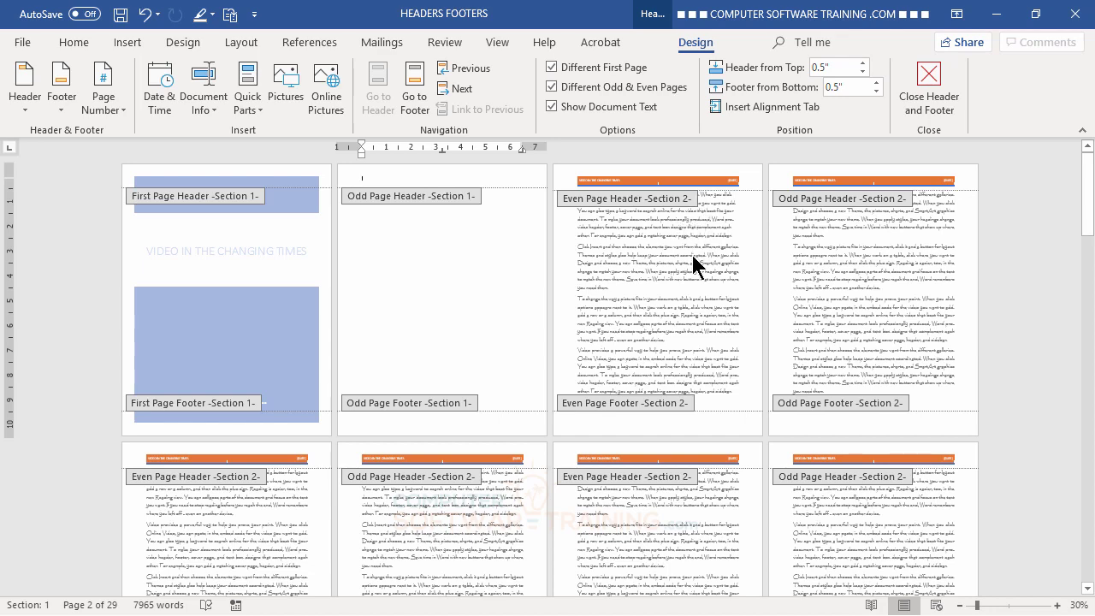
# Replace the Title field in section 2's even page header with the plain text "VIDEO IN THE CHANGING TIMES".
pyautogui.doubleClick(596, 180)
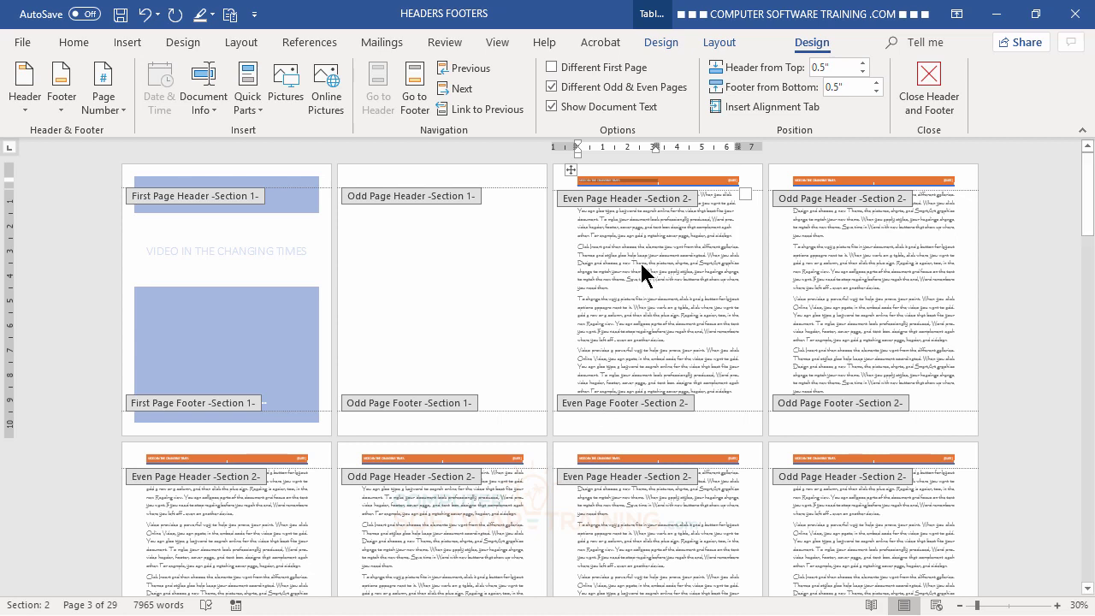
pyautogui.click(642, 180)
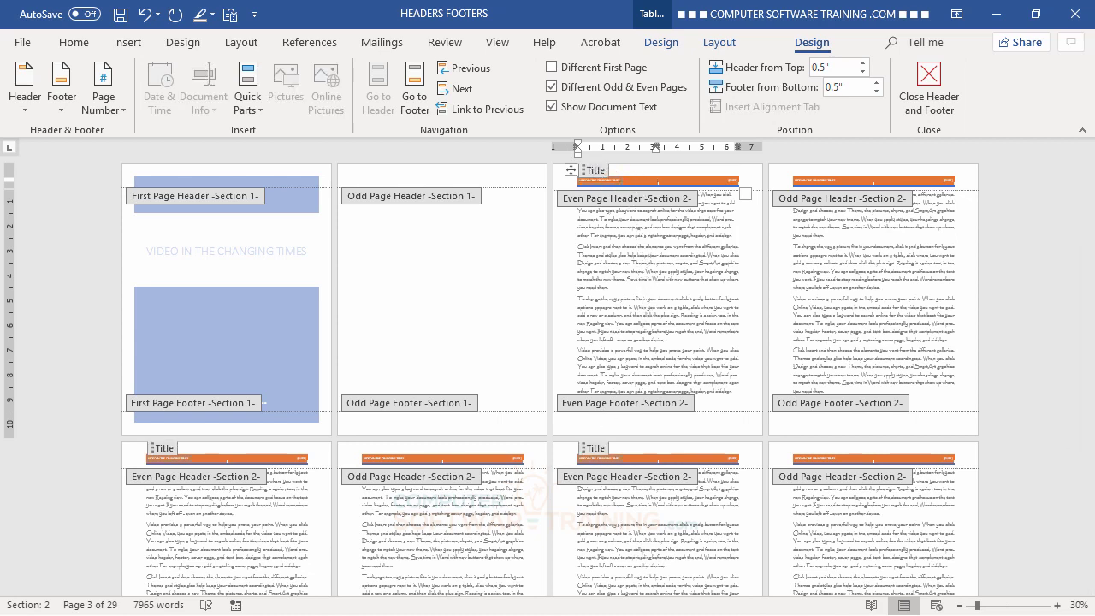
pyautogui.click(1057, 605)
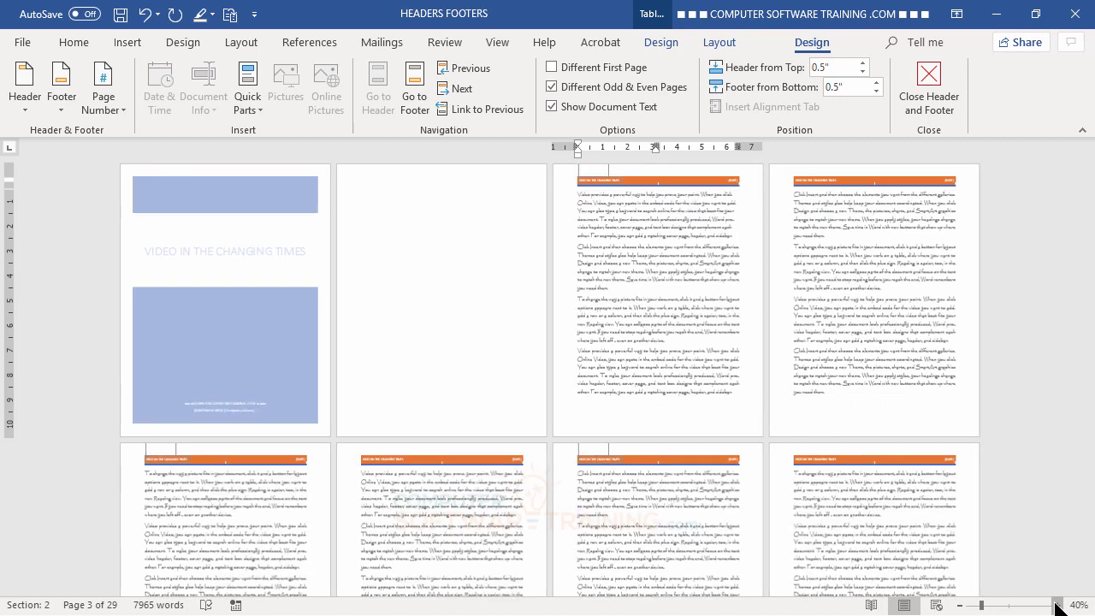
pyautogui.click(1058, 604)
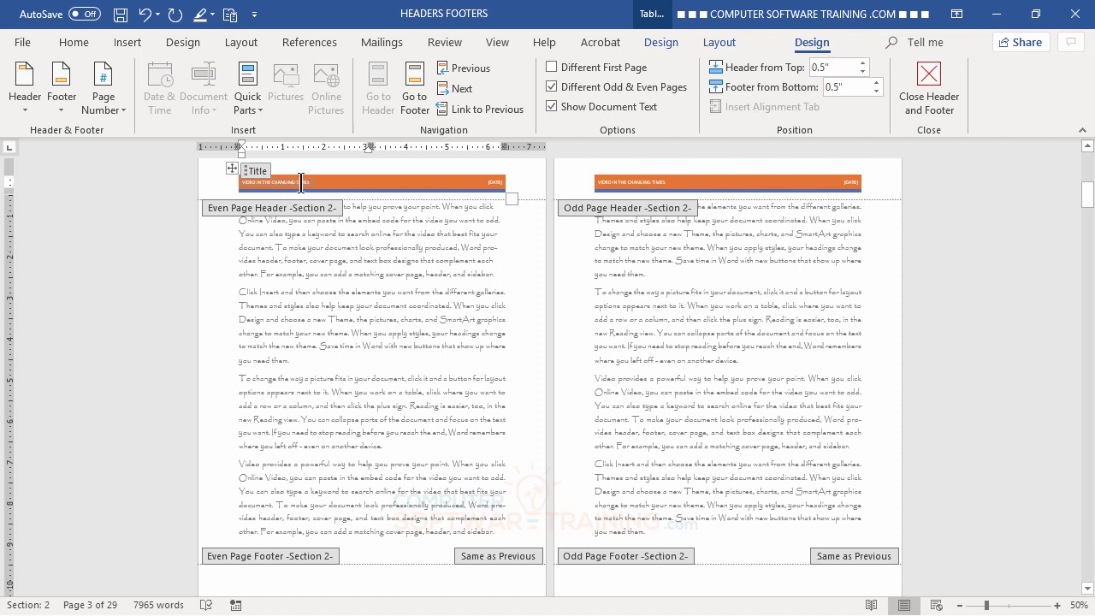
pyautogui.click(492, 182)
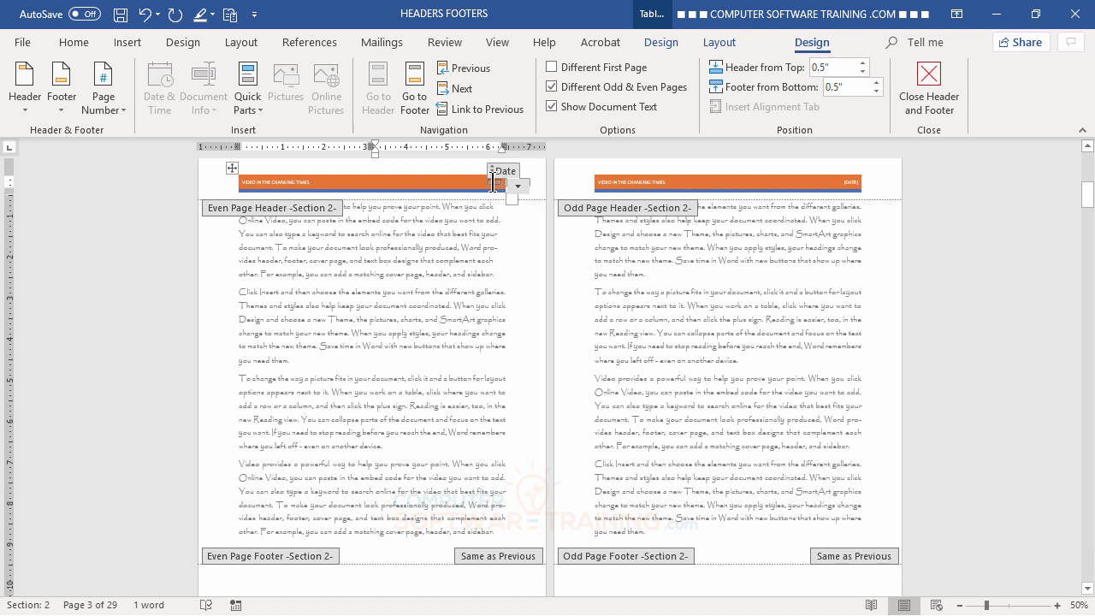
pyautogui.click(272, 183)
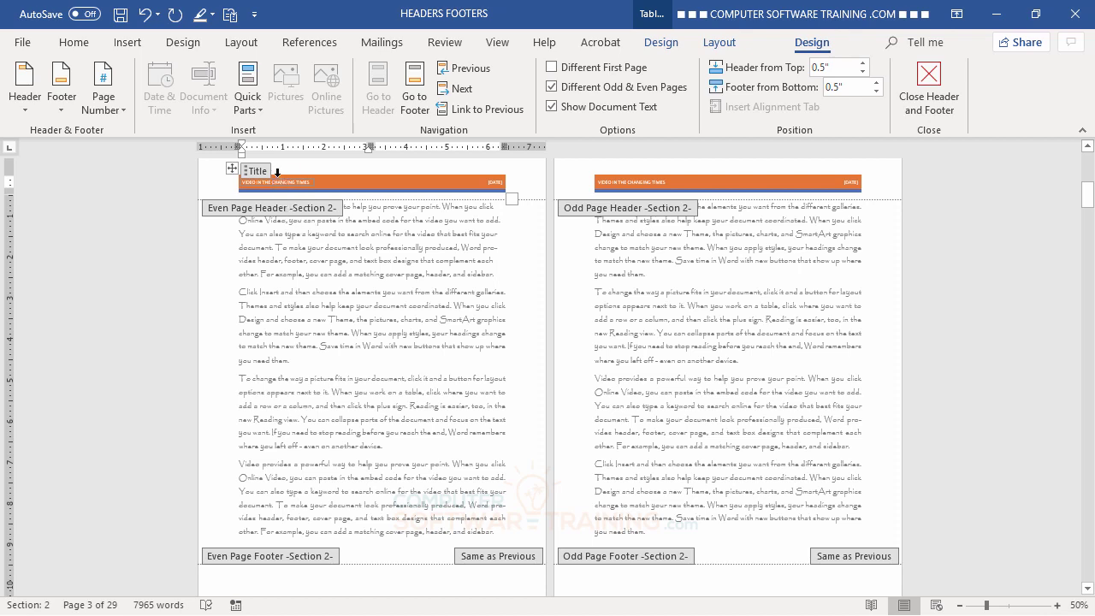
pyautogui.click(251, 174)
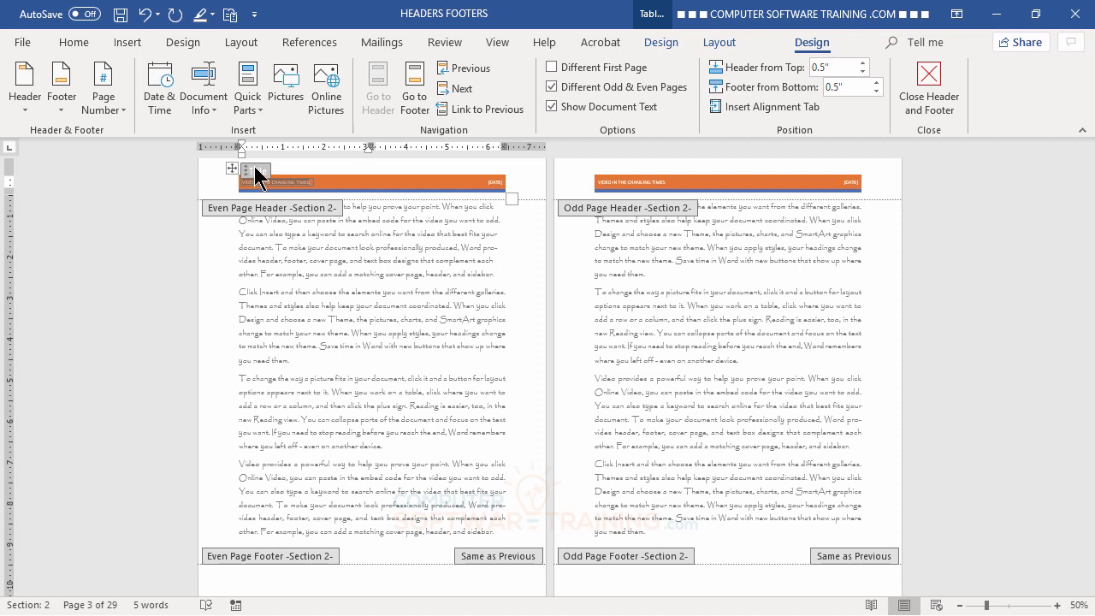
pyautogui.press('Delete')
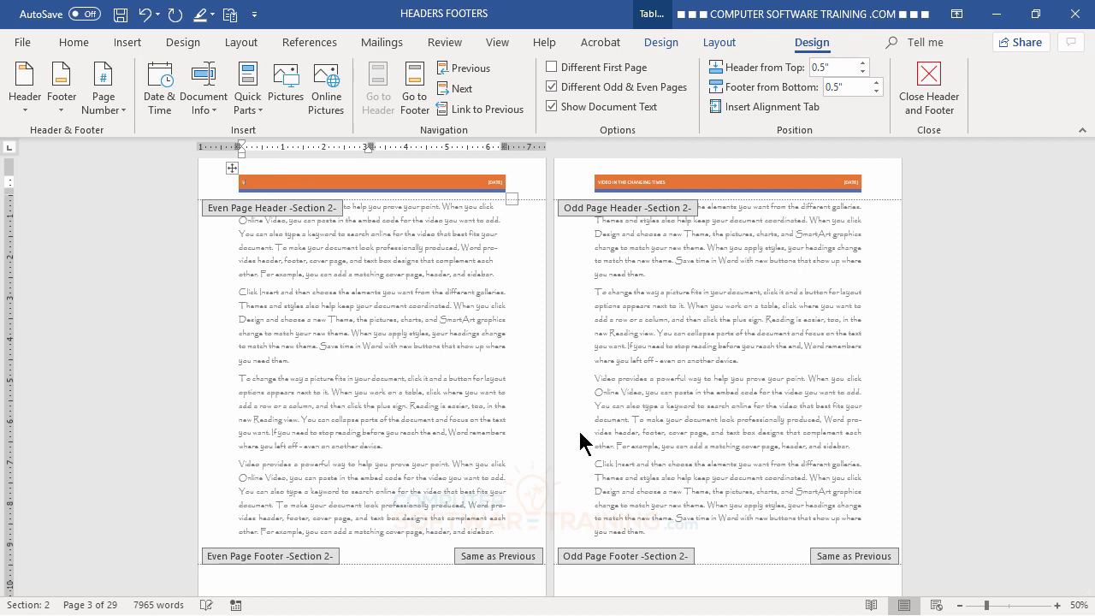
pyautogui.write('VIDEO IN THE CHANGING TIM')
pyautogui.write('ES')
# Replace the Date field in section 2's even page header with the text "VIDEO ON DEMAND".
pyautogui.doubleClick(687, 179)
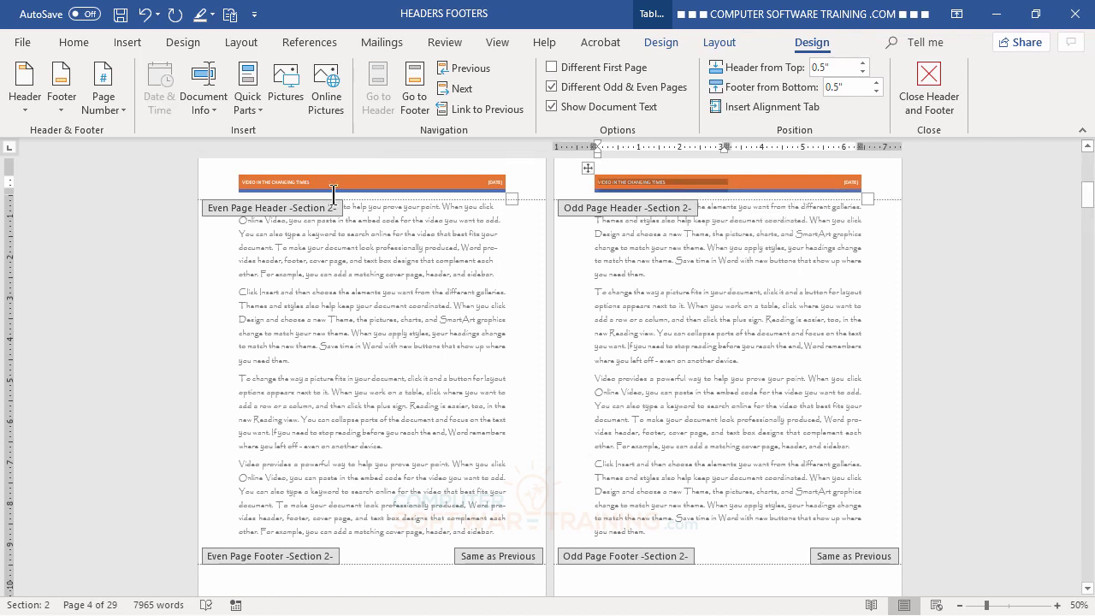
pyautogui.click(282, 187)
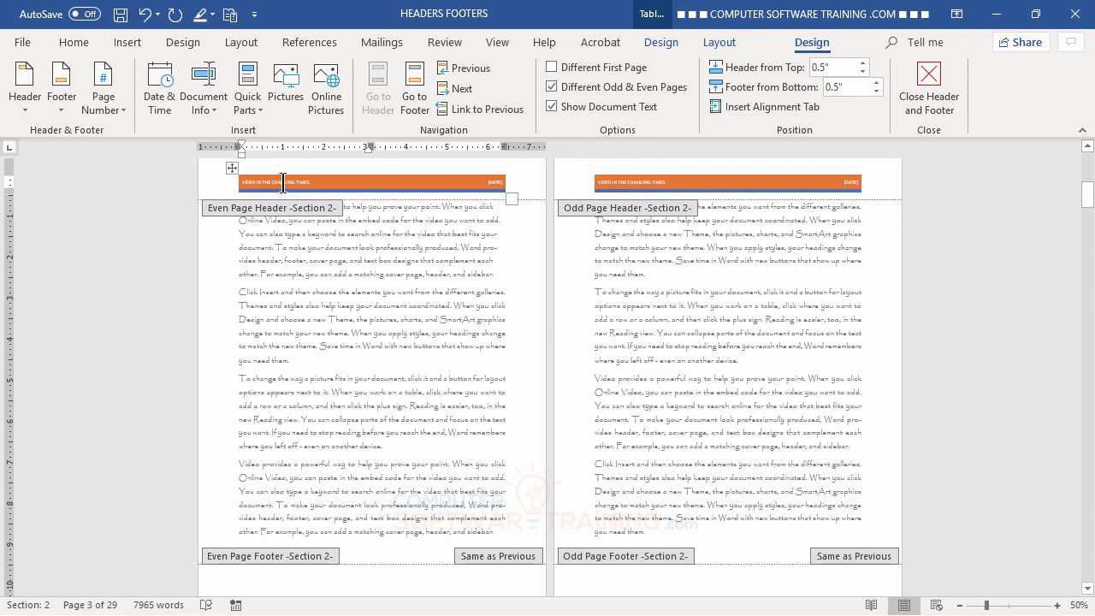
pyautogui.click(494, 183)
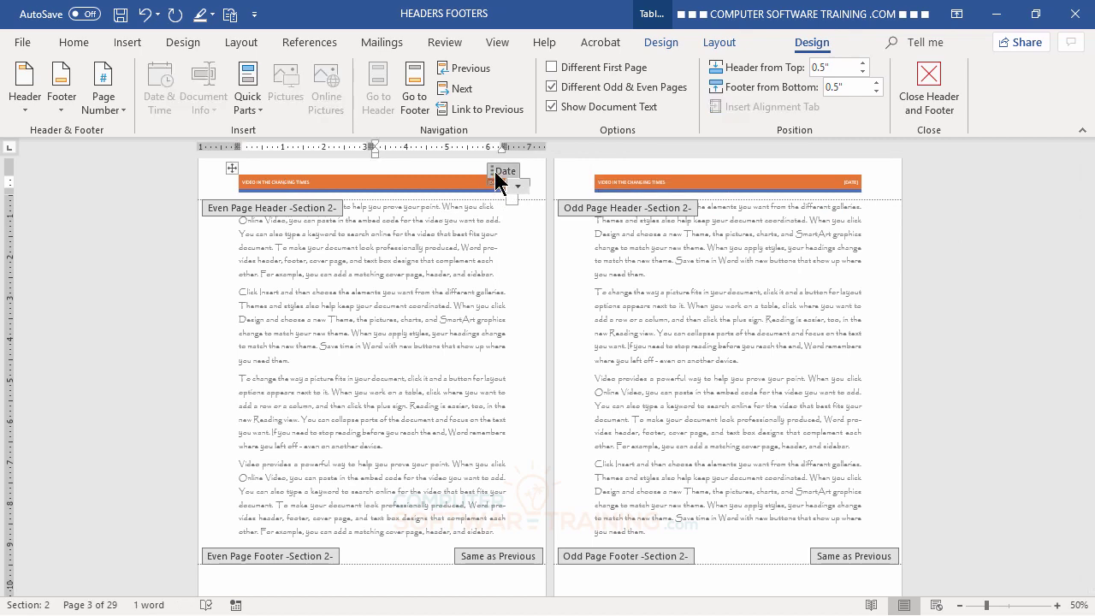
pyautogui.click(494, 174)
pyautogui.press('Delete')
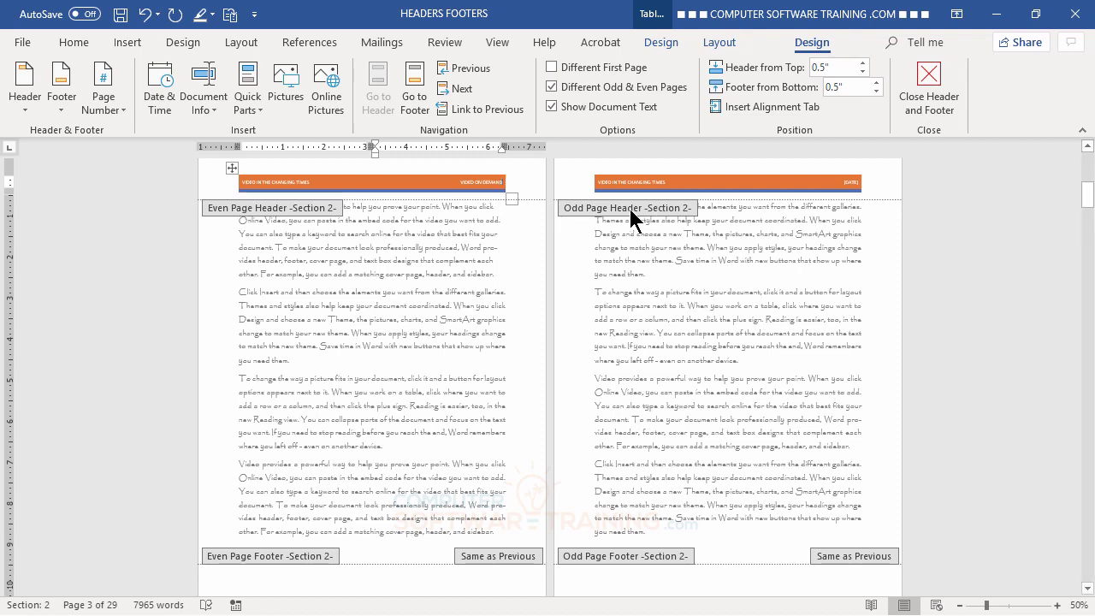
# Replace the Title field in section 2's odd page header with the text "VIDEO ON DEMAND".
pyautogui.click(646, 183)
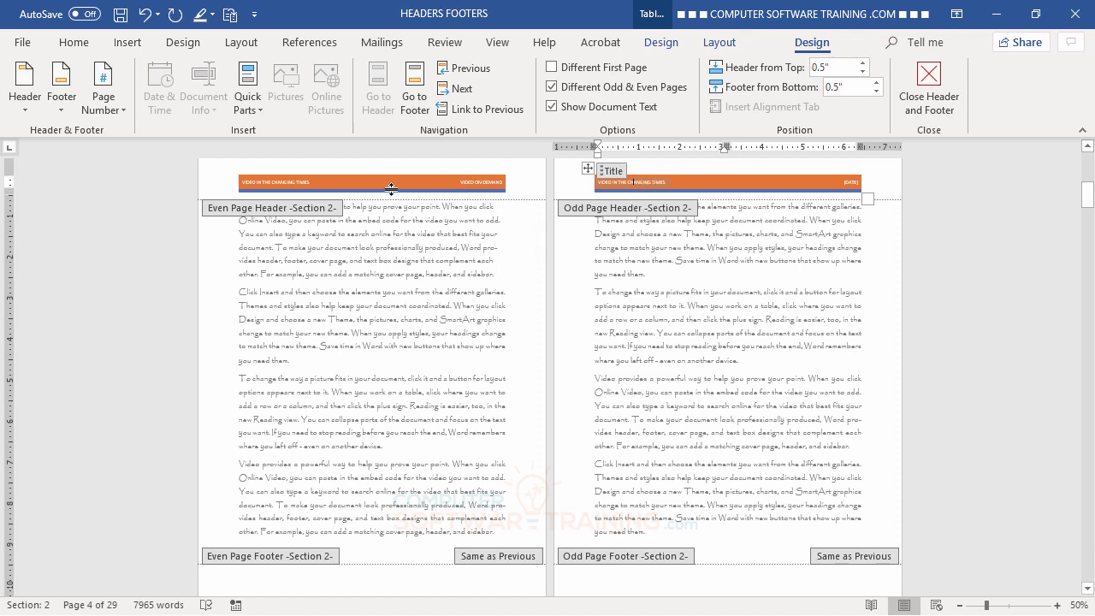
pyautogui.click(587, 170)
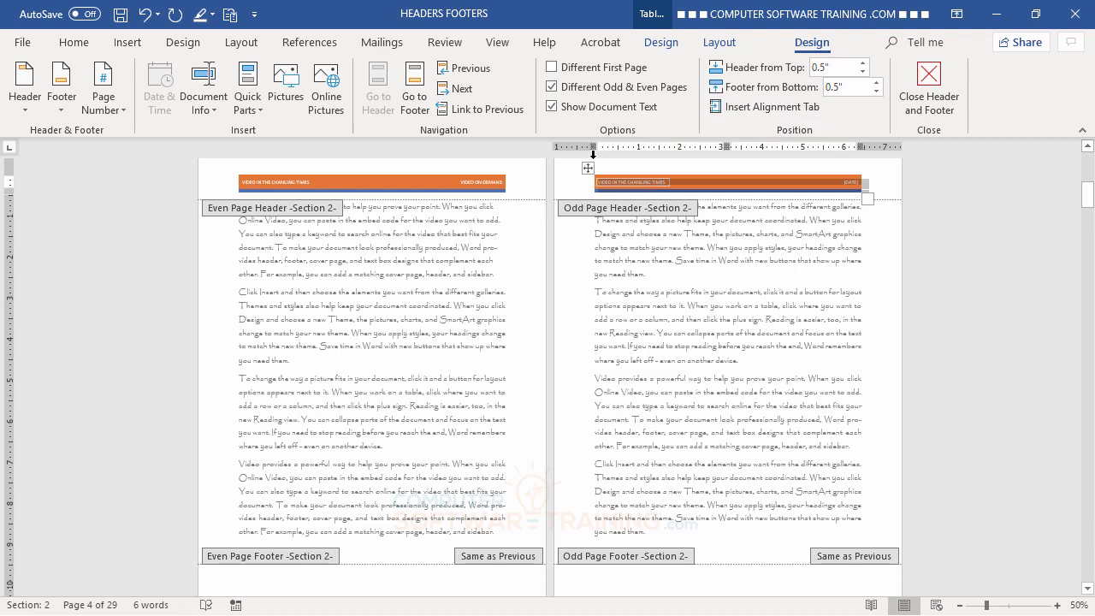
pyautogui.click(588, 169)
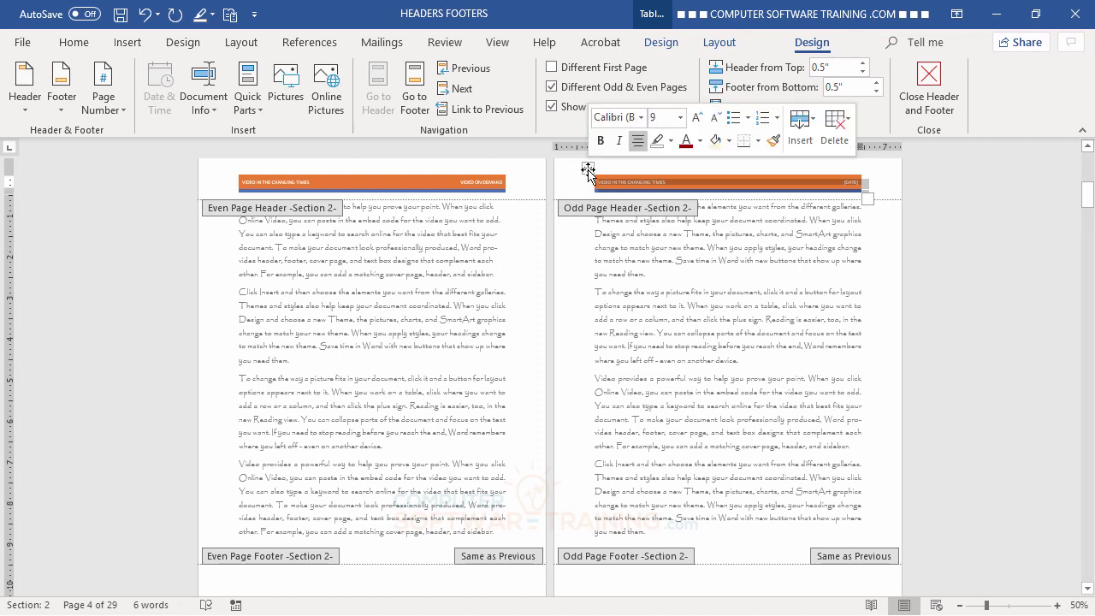
pyautogui.click(650, 182)
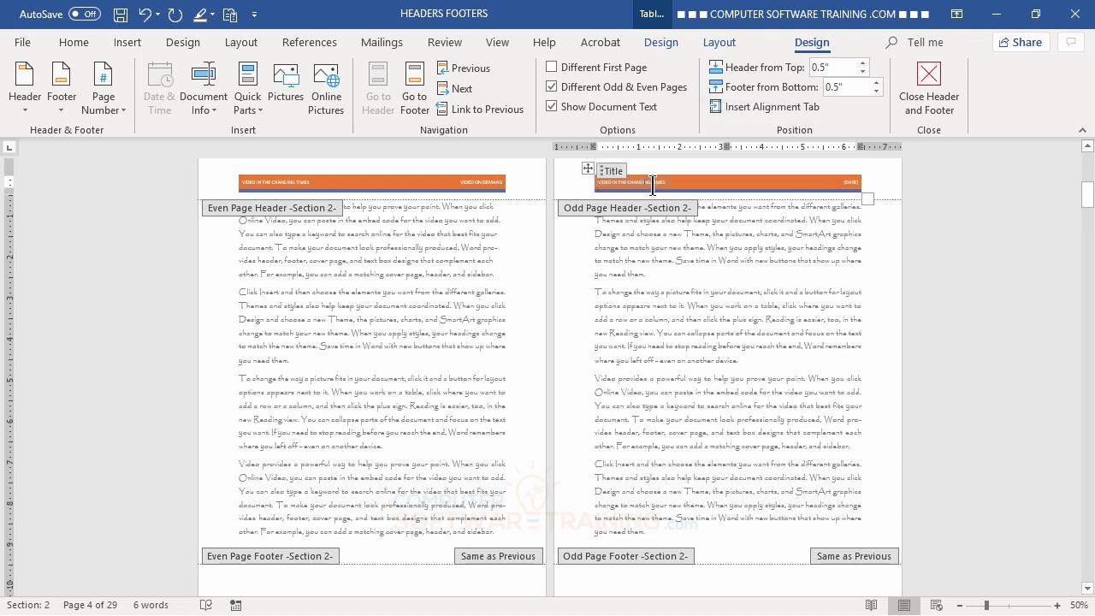
pyautogui.click(608, 166)
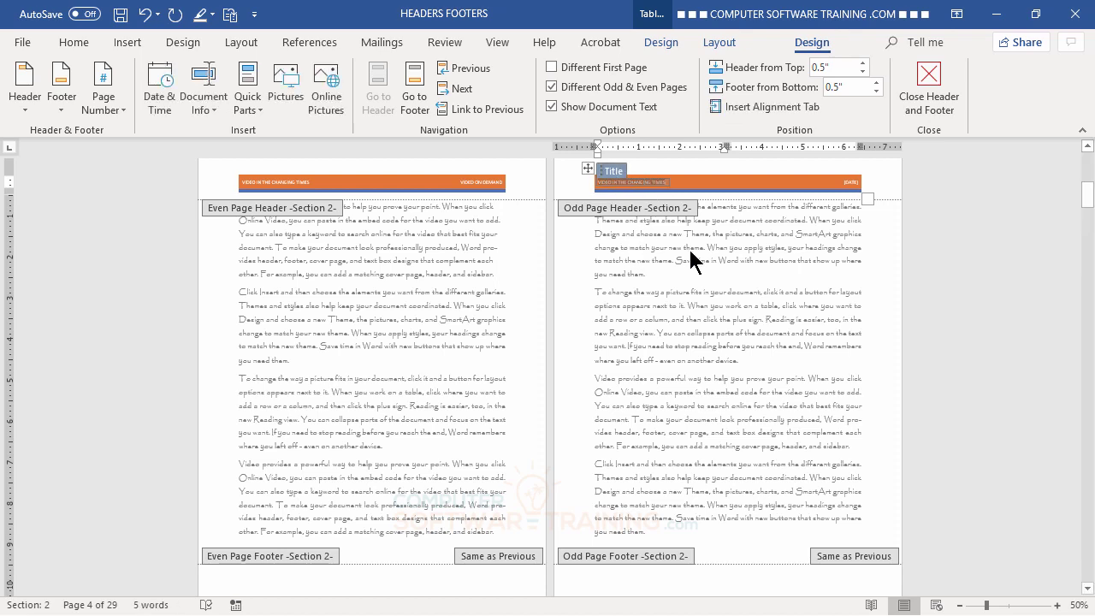
pyautogui.press('Delete')
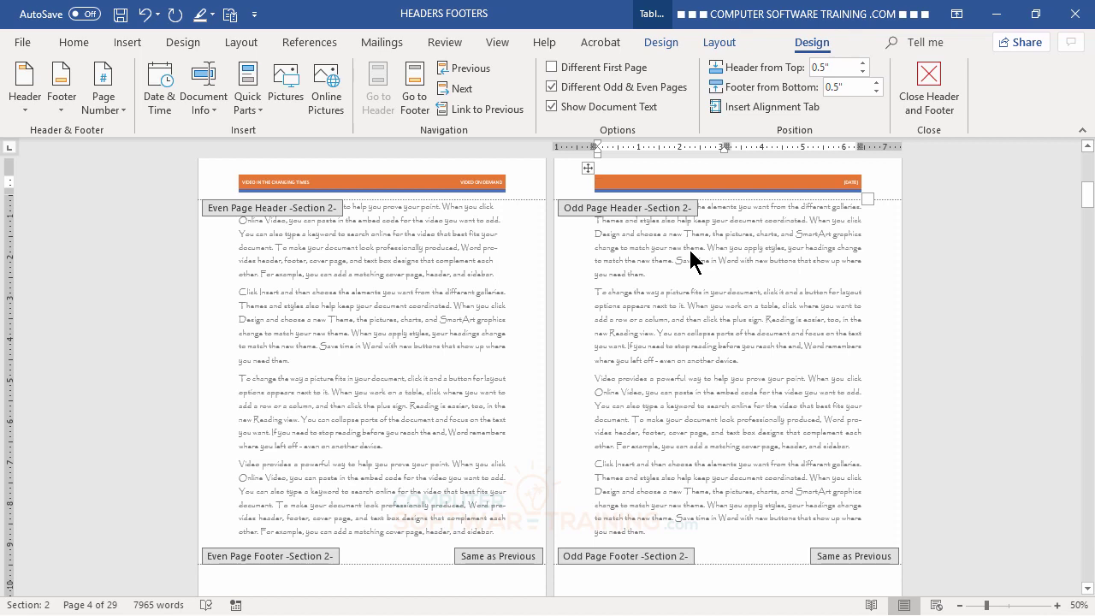
pyautogui.write('VIDEO')
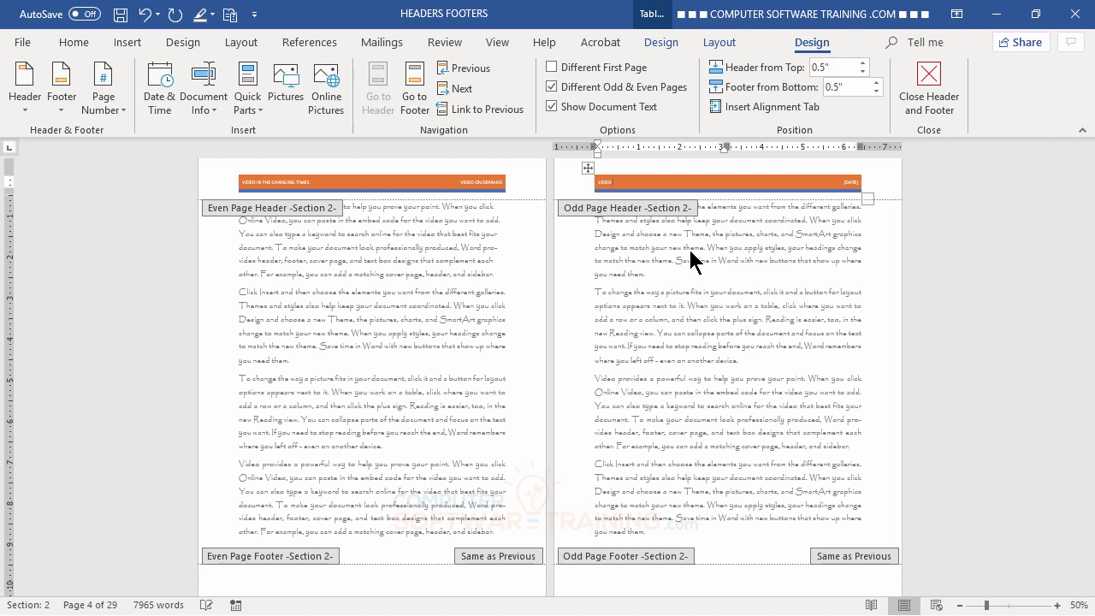
pyautogui.write(' ON DEMAND')
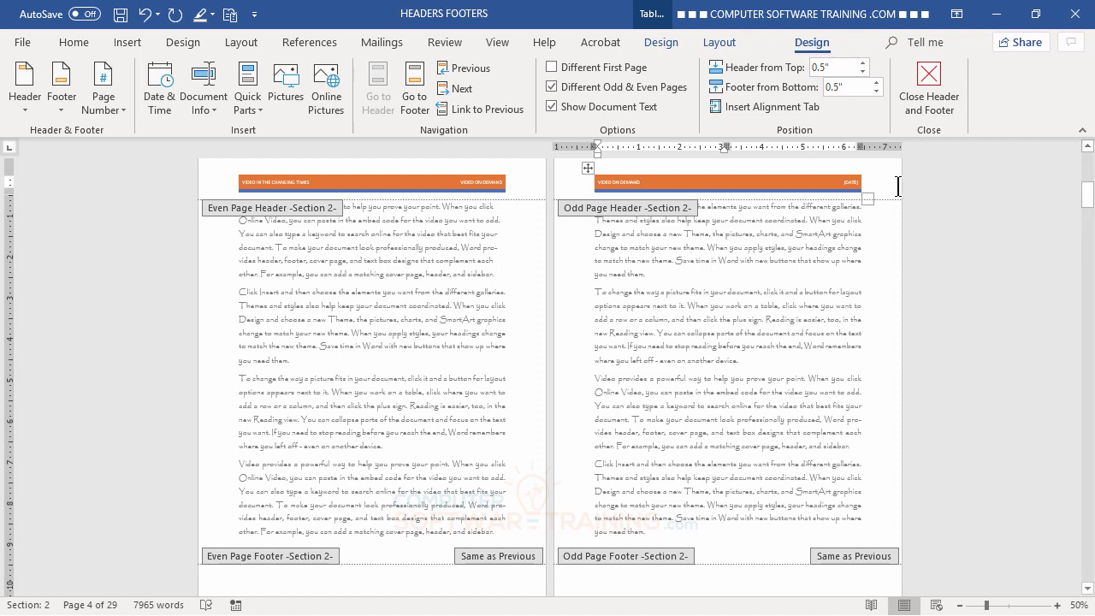
# Replace the Date field in section 2's odd page header with "VIDEO IN THE CHANGING TIMES" and check the headers on the following pages.
pyautogui.click(850, 183)
pyautogui.click(850, 183)
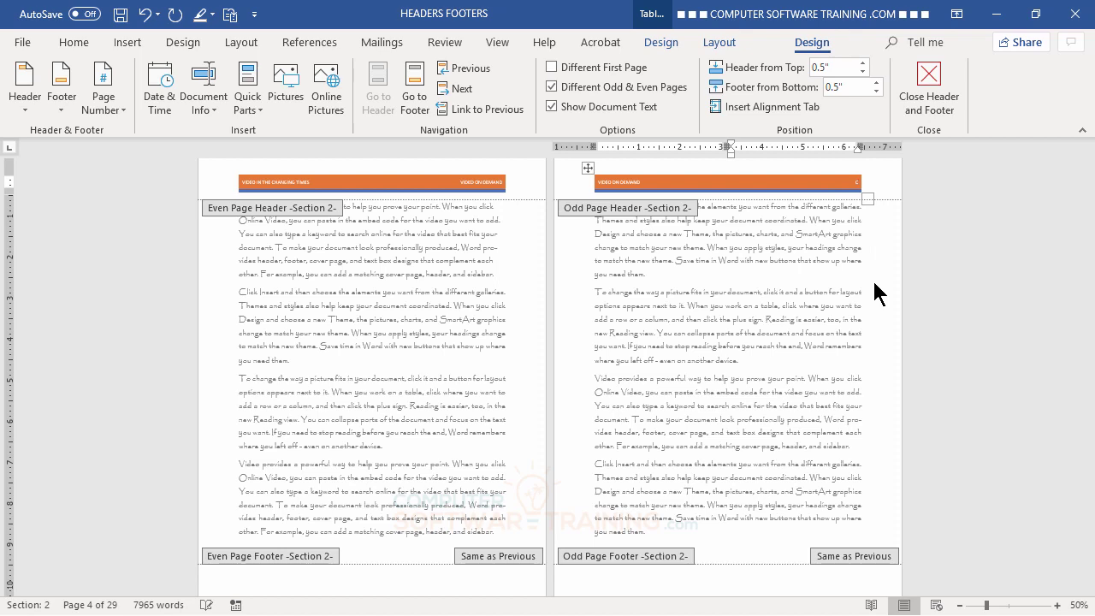
pyautogui.write('CHA')
pyautogui.write('IN T')
pyautogui.write('HANGING')
pyautogui.write(' TIMES')
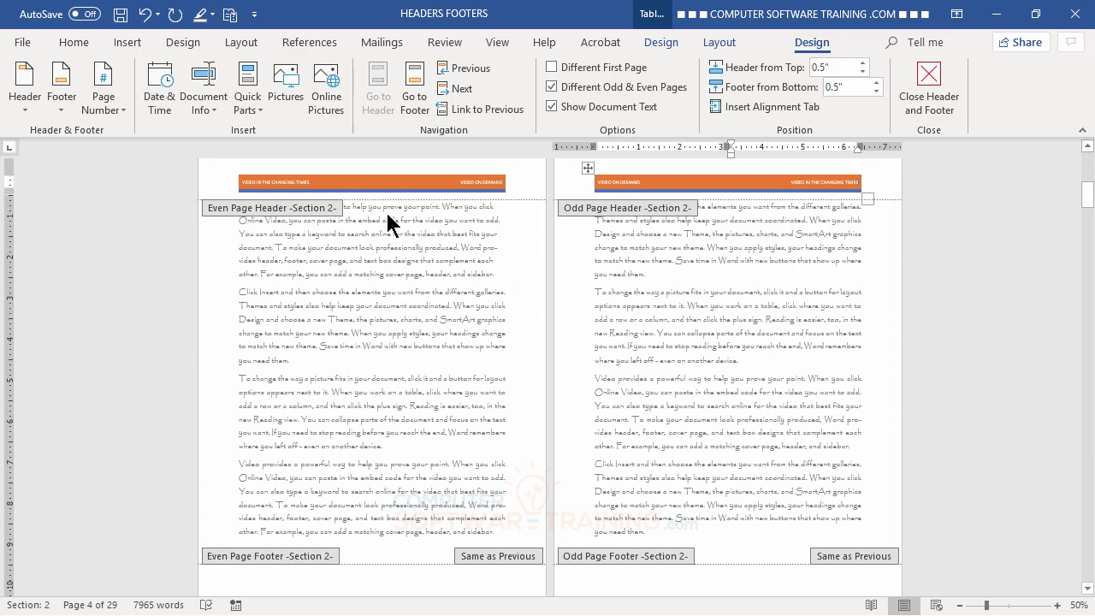
pyautogui.scroll(-4, 748, 355)
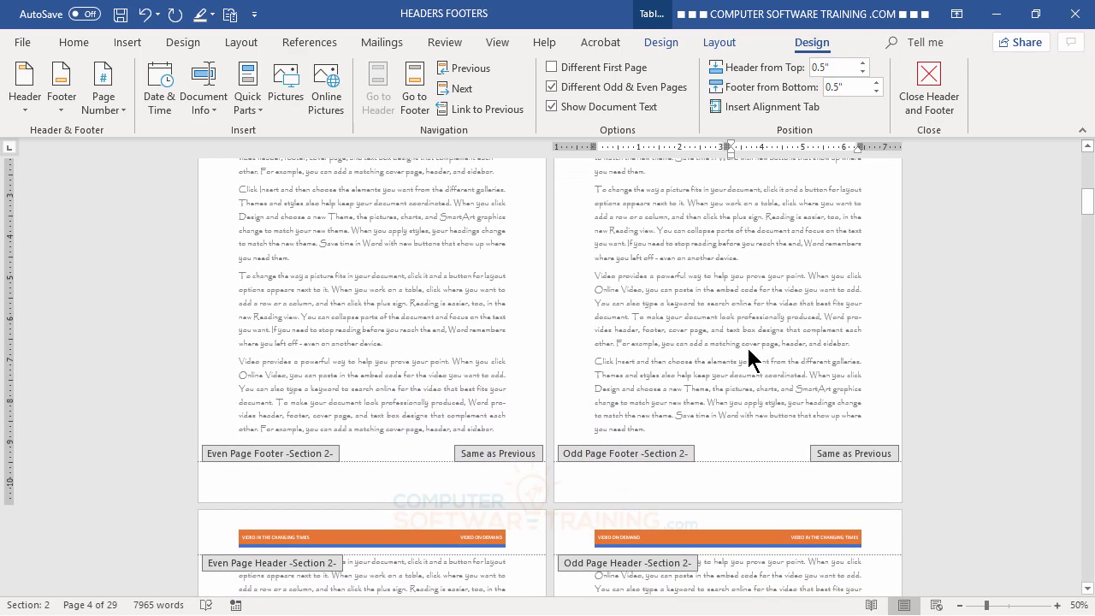
pyautogui.scroll(-1, 747, 346)
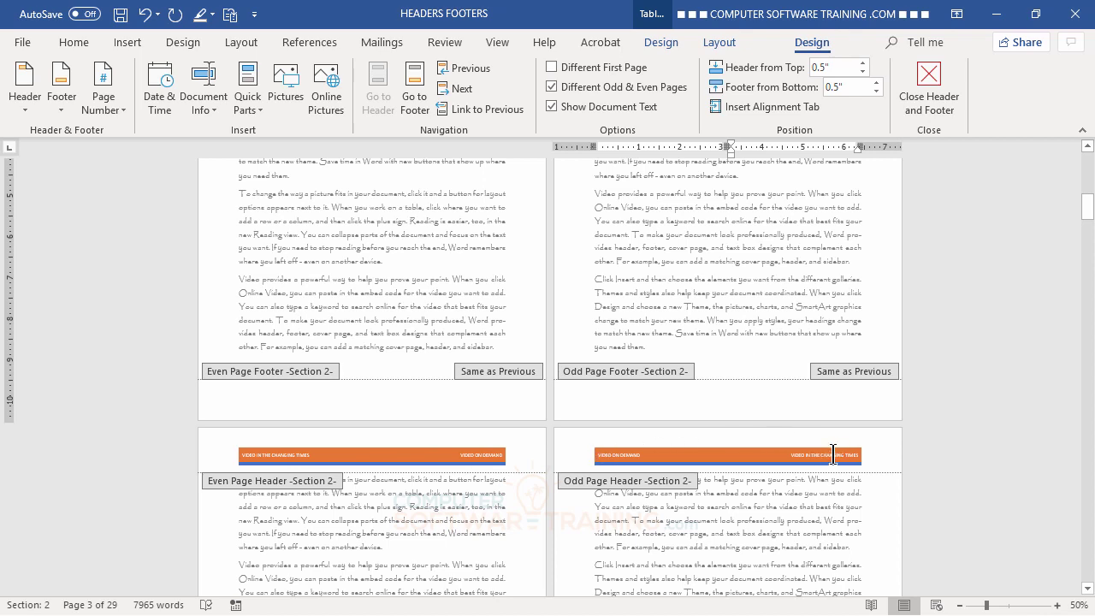
pyautogui.scroll(-4, 832, 449)
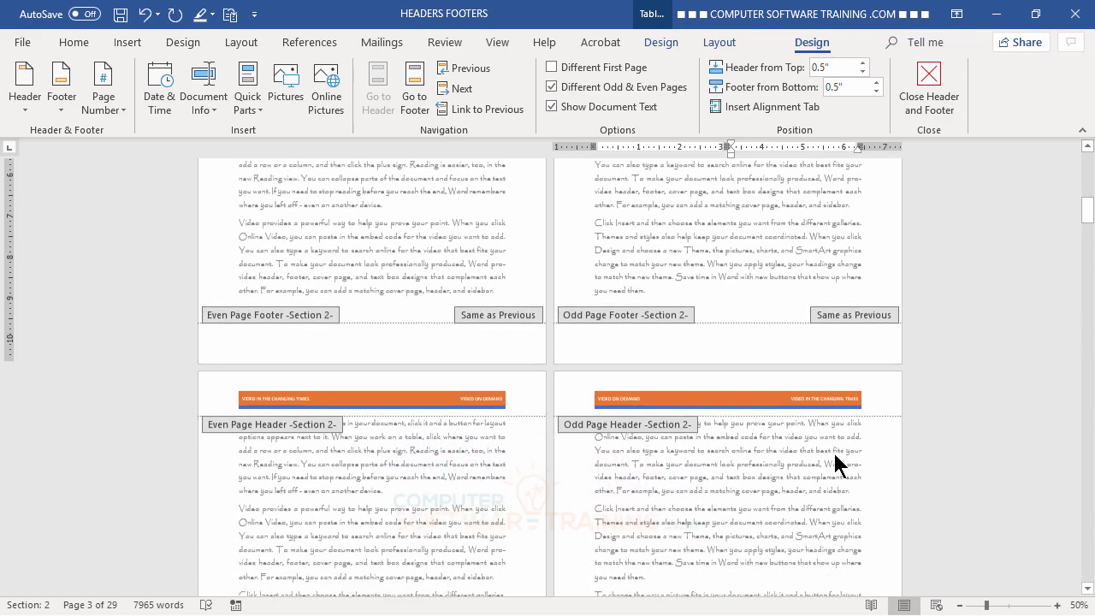
# Review the even and odd page headers through the rest of section 2 up to the first pages of section 3.
pyautogui.scroll(-4, 835, 463)
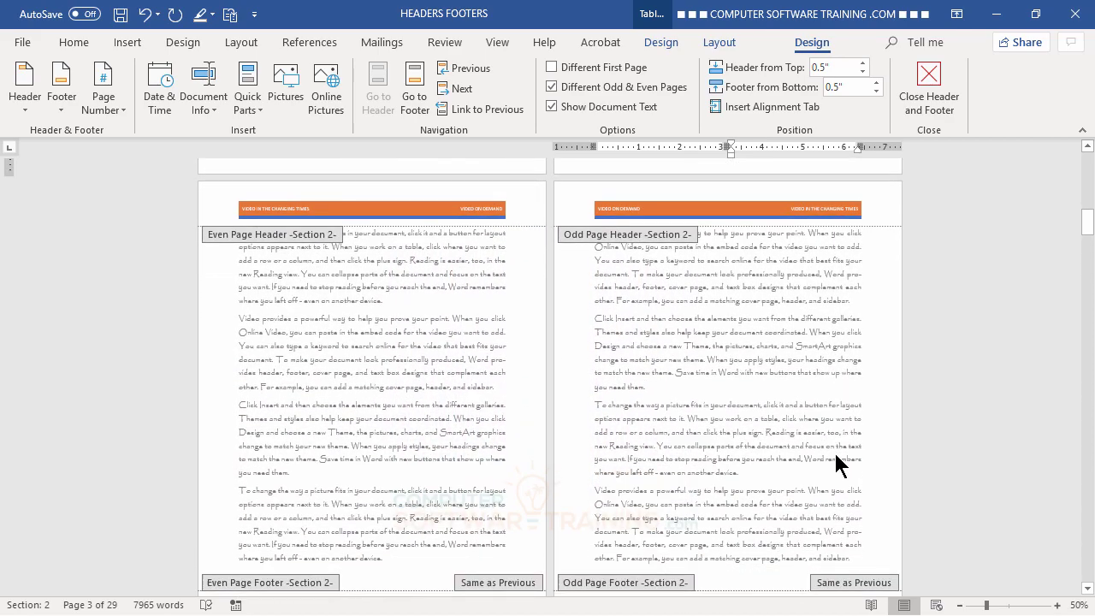
pyautogui.scroll(-5, 835, 463)
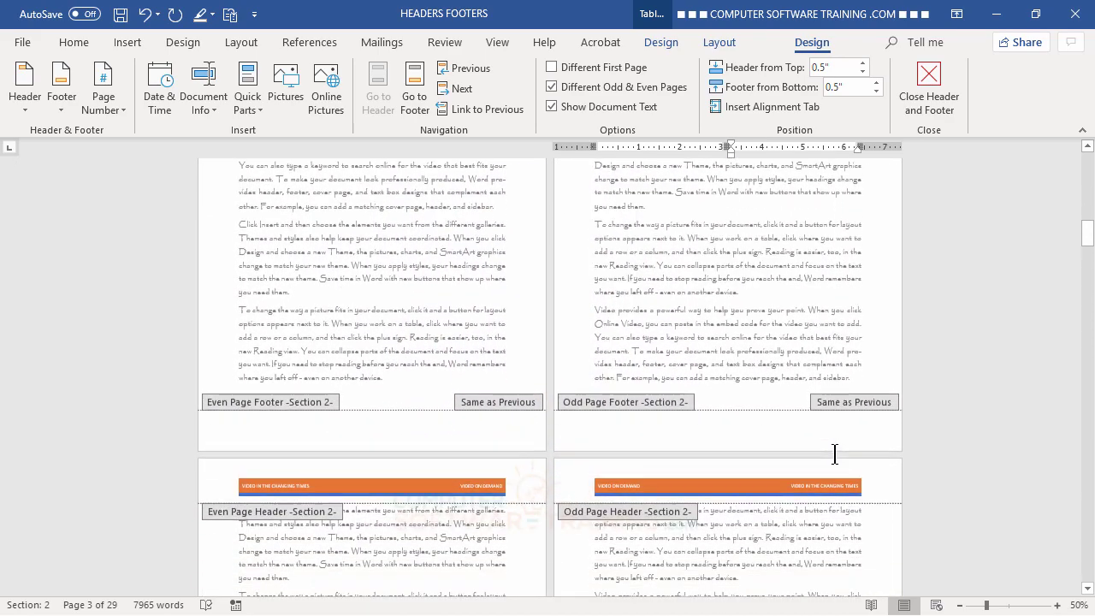
pyautogui.scroll(-5, 835, 455)
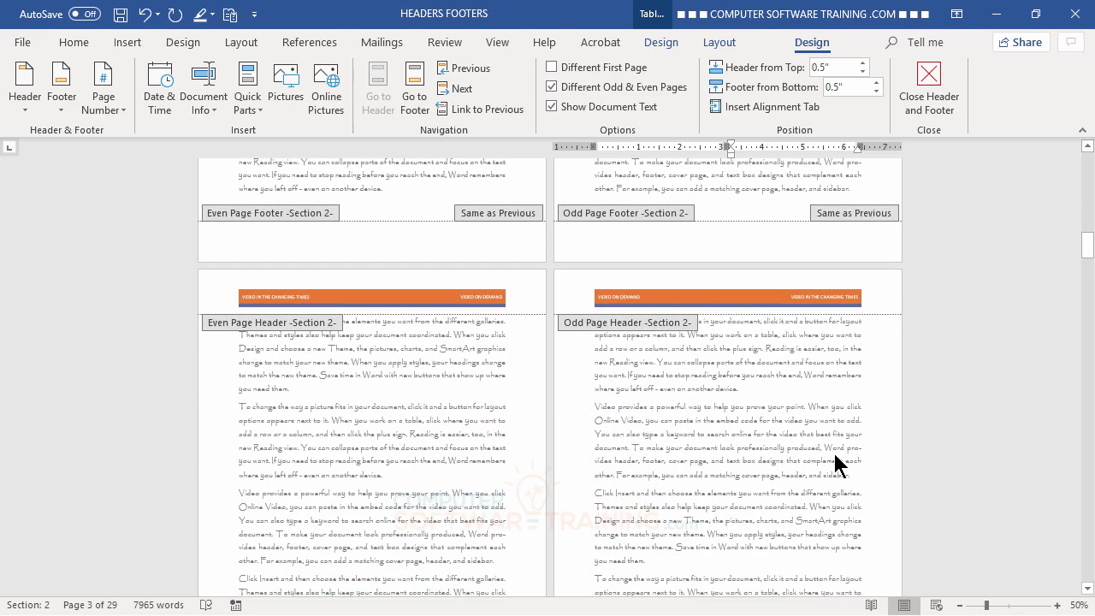
pyautogui.scroll(-6, 835, 463)
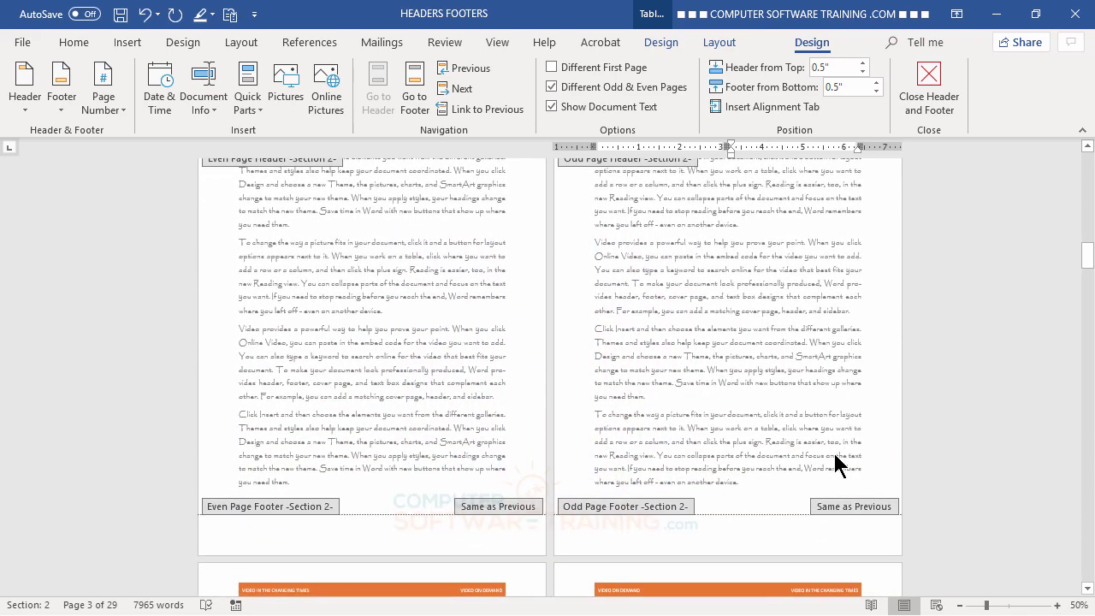
pyautogui.scroll(-6, 834, 453)
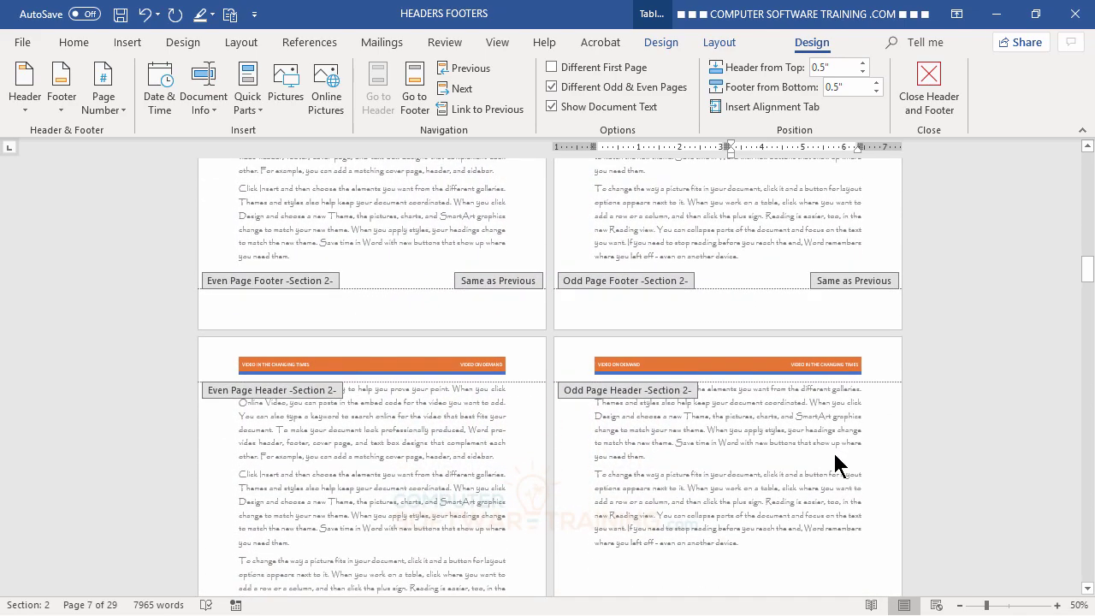
pyautogui.scroll(-5, 834, 454)
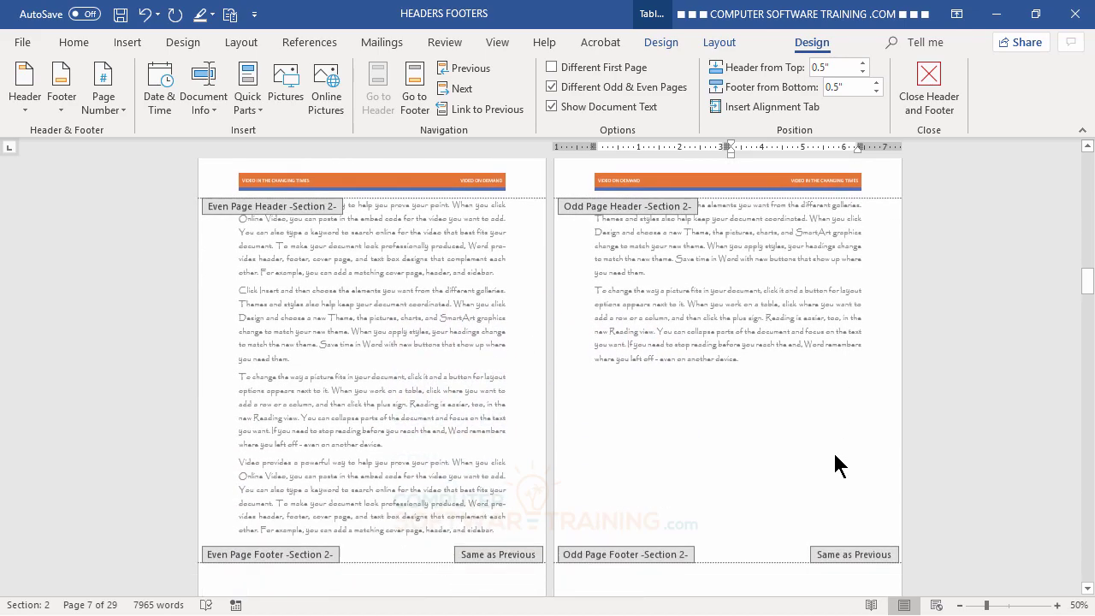
pyautogui.scroll(-5, 834, 462)
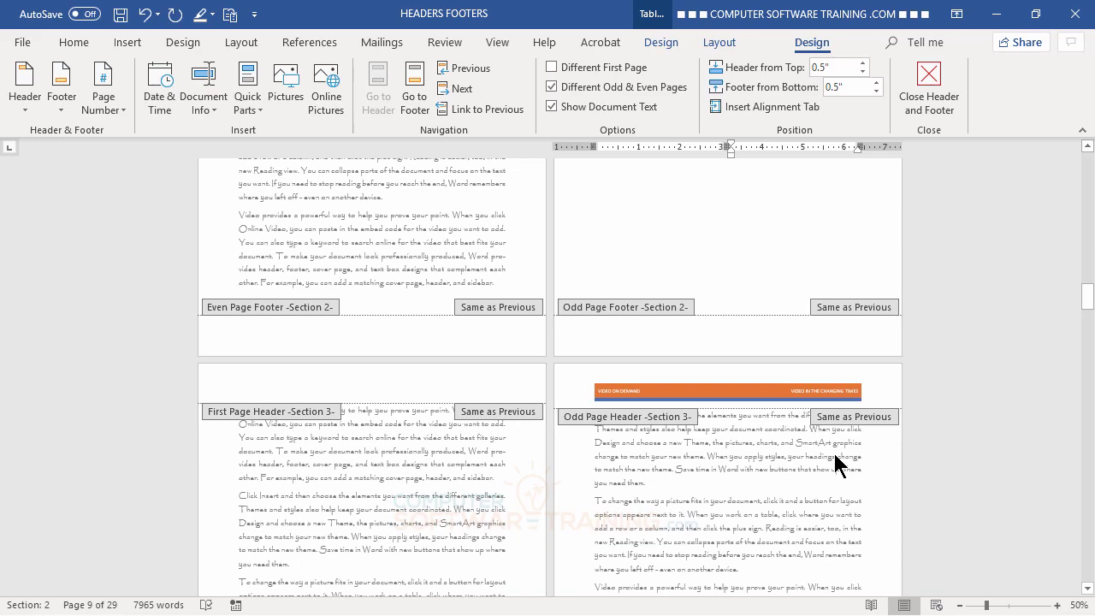
pyautogui.scroll(8, 838, 464)
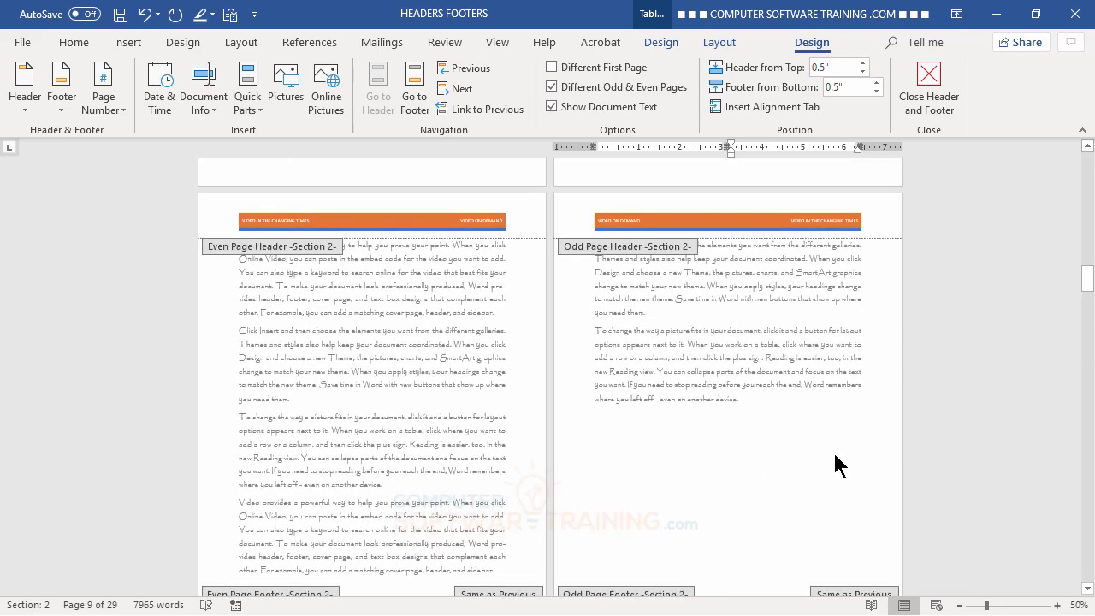
pyautogui.scroll(-8, 834, 455)
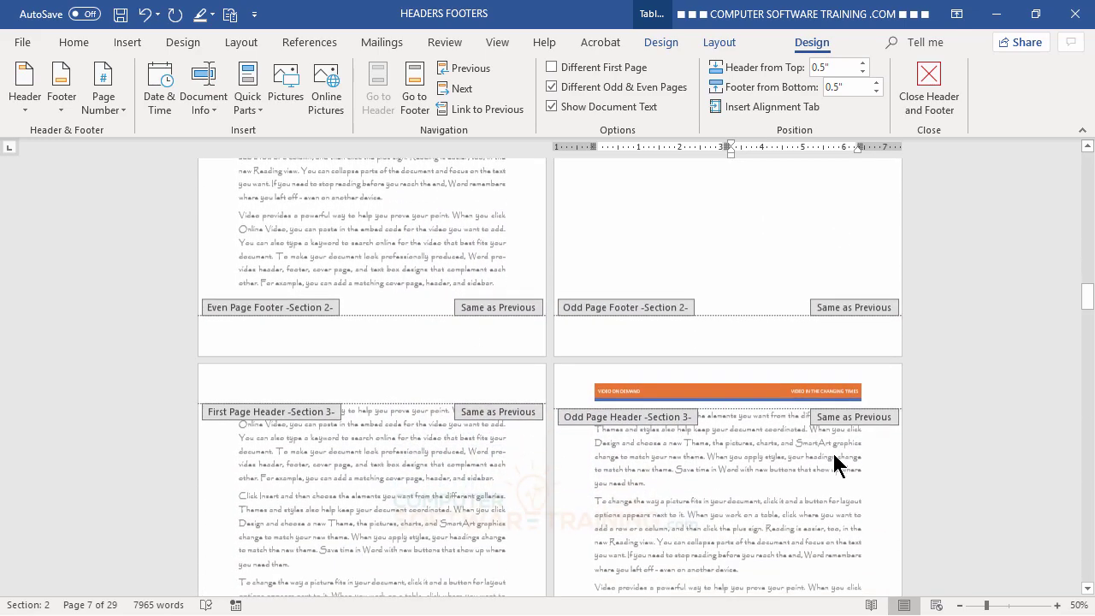
# Insert the Retrospect header on section 3's first page and unlink that header from the previous section.
pyautogui.click(371, 389)
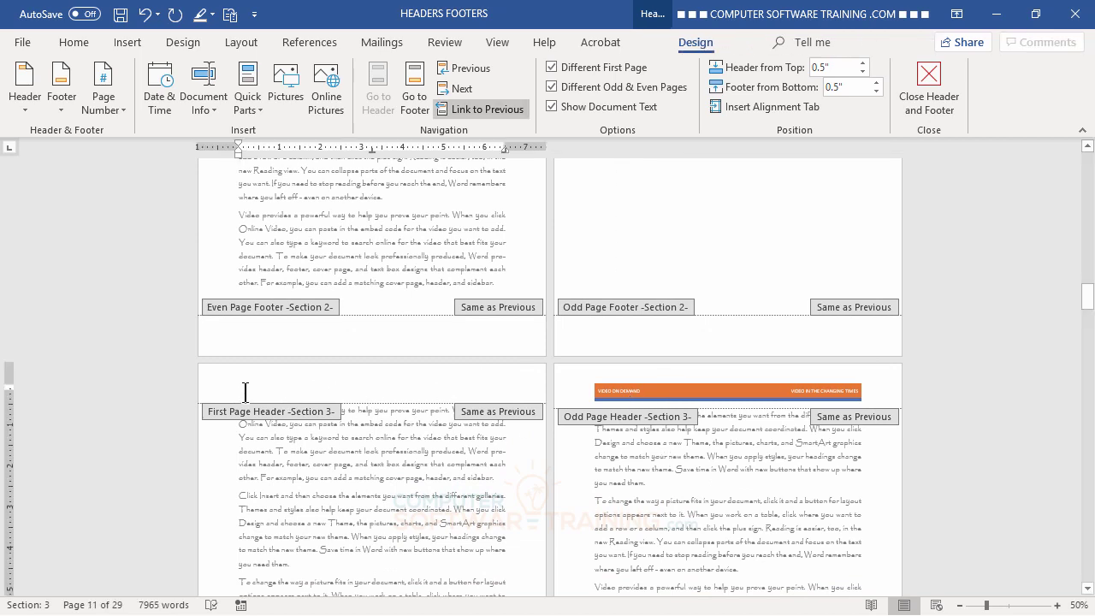
pyautogui.click(31, 106)
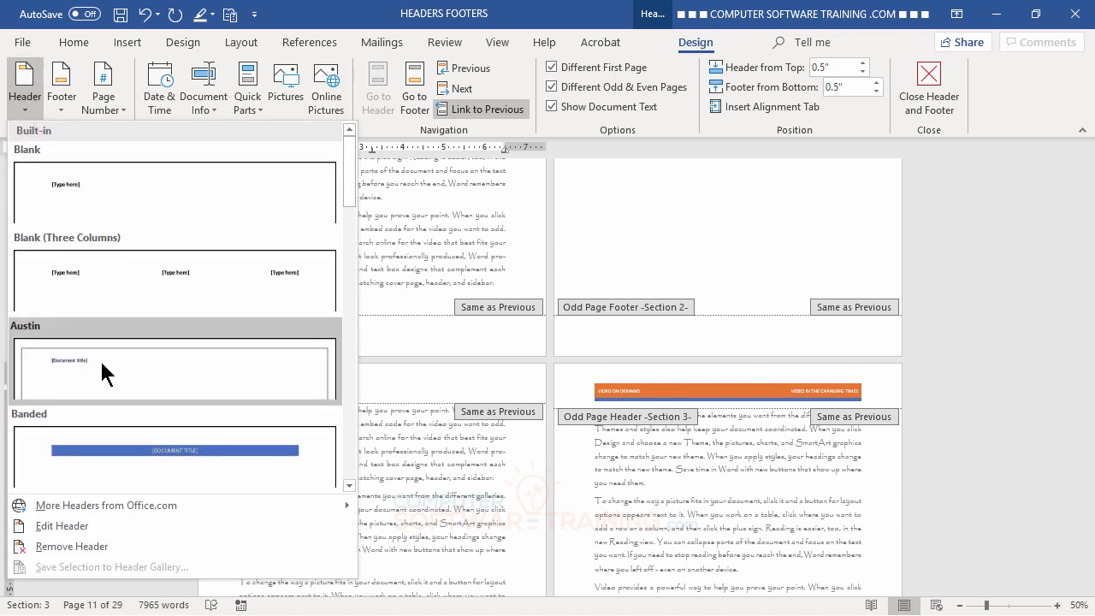
pyautogui.scroll(-10, 101, 361)
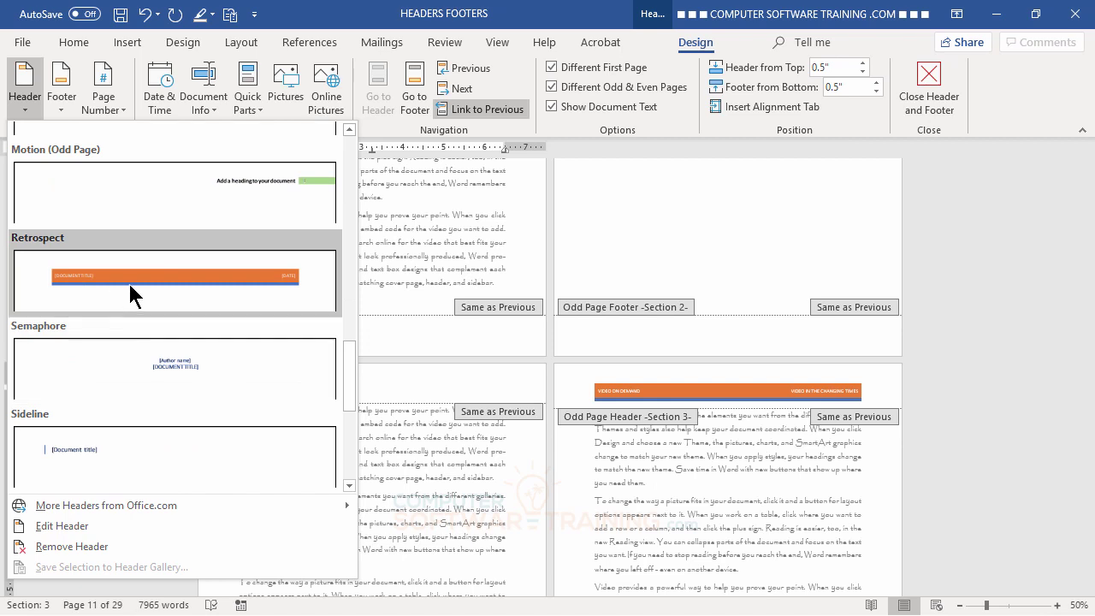
pyautogui.click(133, 291)
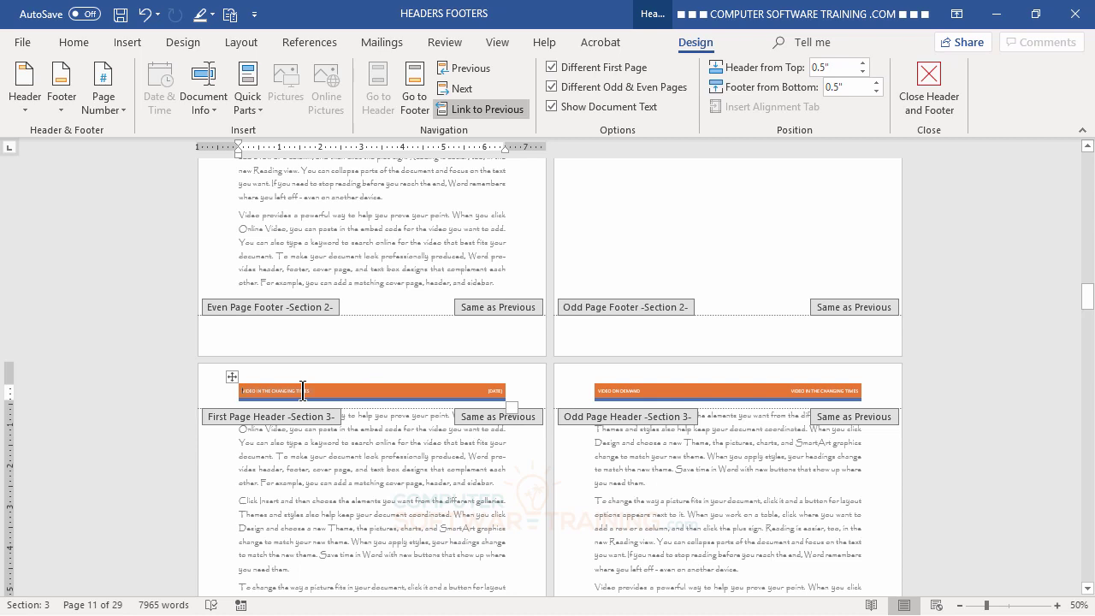
pyautogui.click(460, 109)
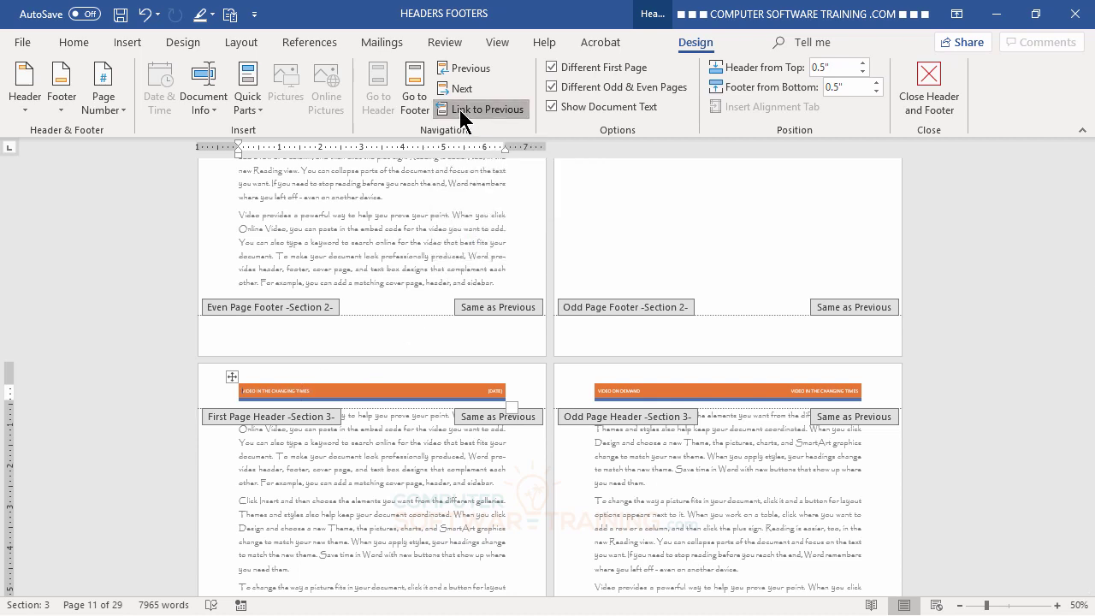
# Replace the Title field in section 3's first page header with the plain text "VIDEO IN THE CHANGING TIMES".
pyautogui.scroll(1, 345, 357)
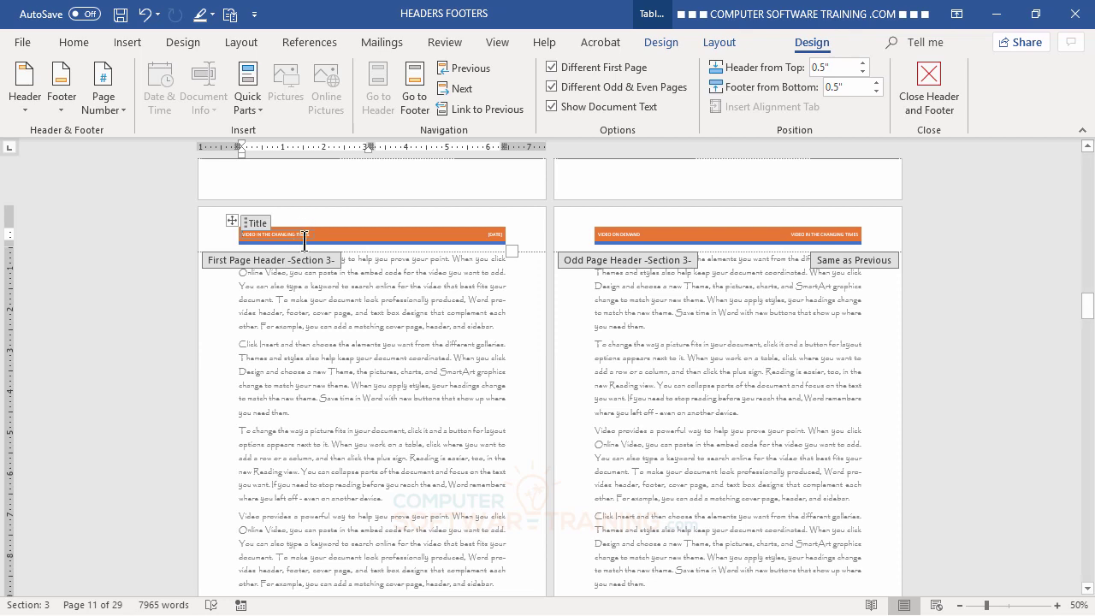
pyautogui.click(249, 221)
pyautogui.press('Delete')
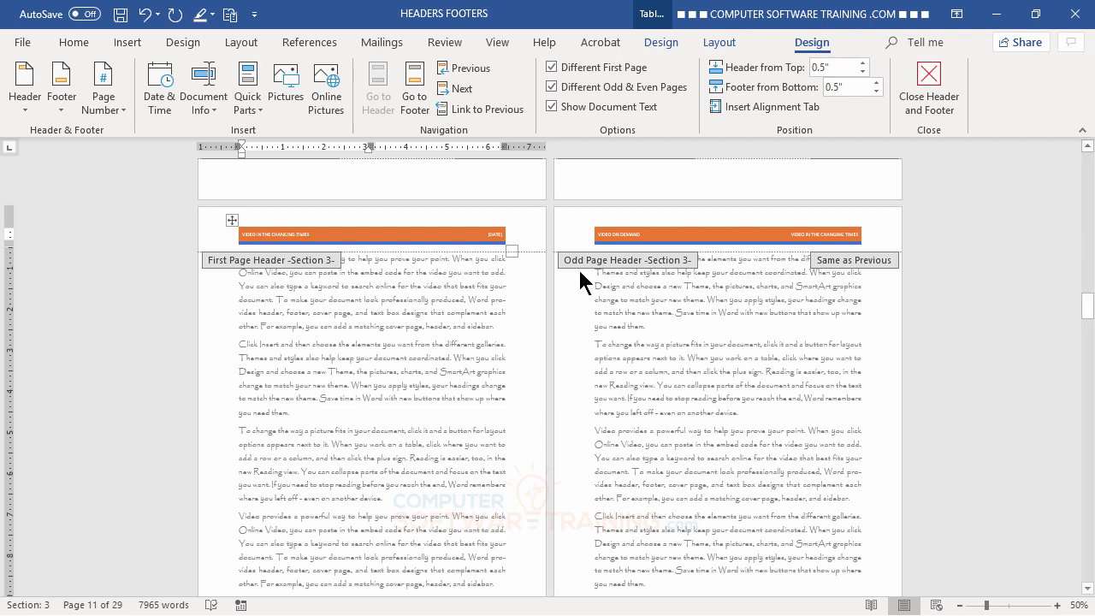
# Replace the Date field in section 3's first page header with the text "VIDEO IN THE CLASSROOM".
pyautogui.click(496, 234)
pyautogui.click(500, 224)
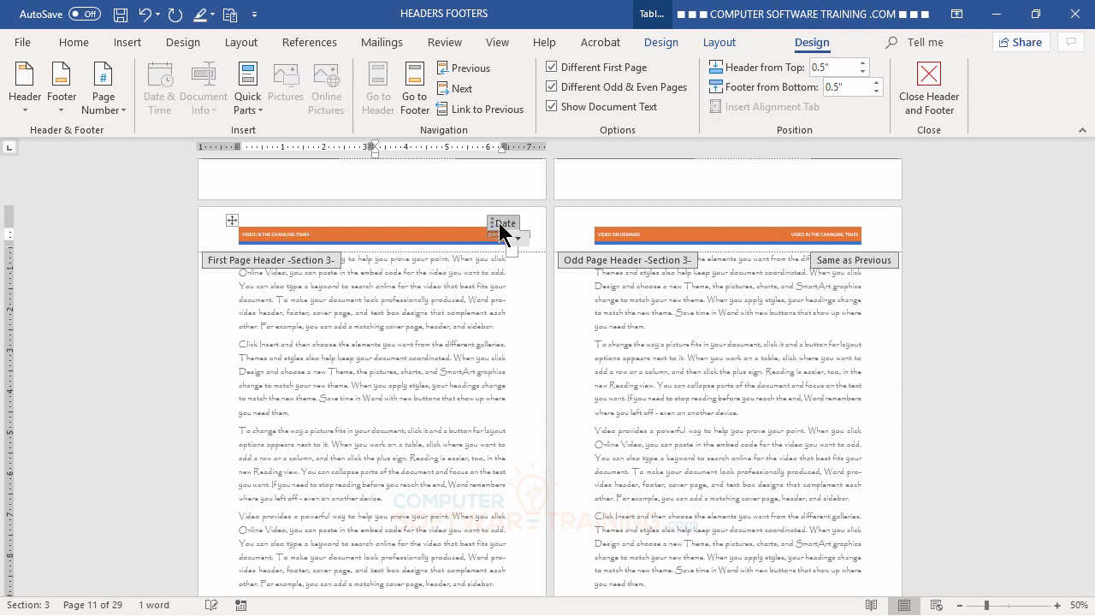
pyautogui.press('Delete')
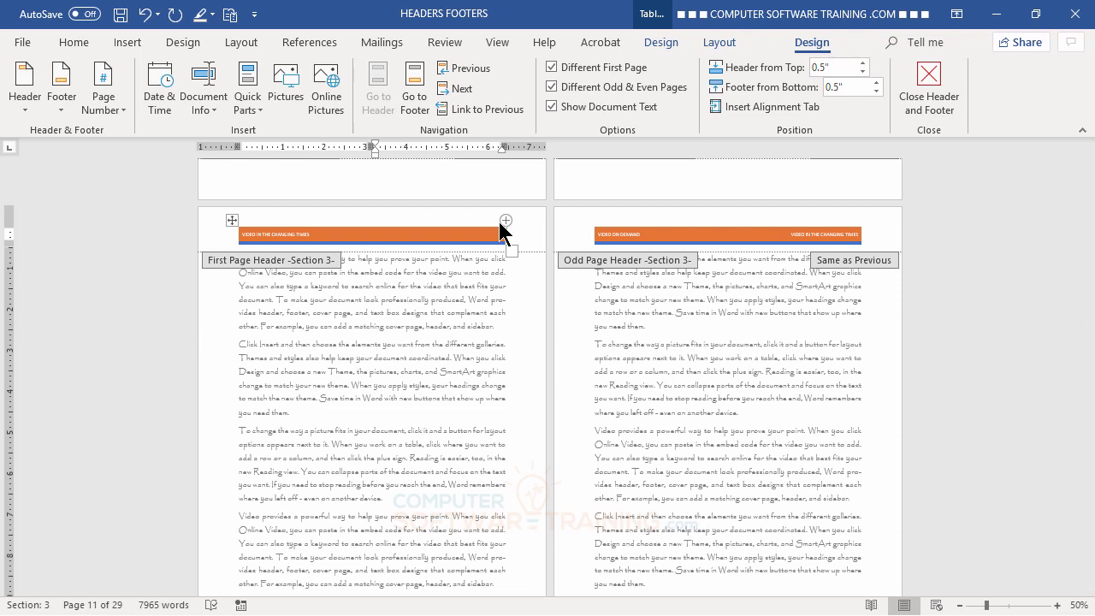
pyautogui.write('VIDEO IN THE CLASSROO')
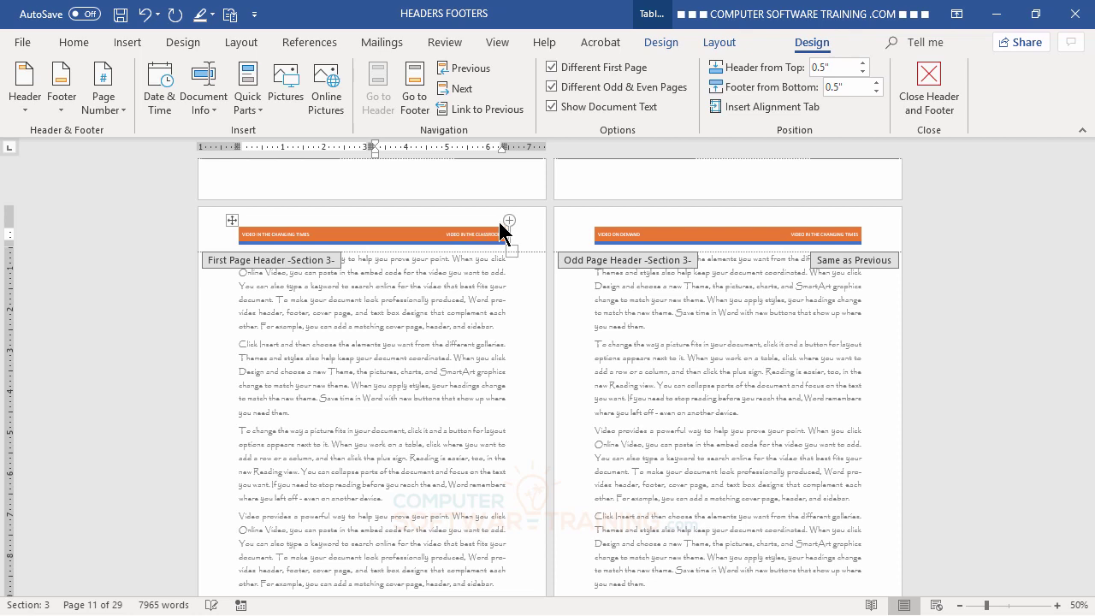
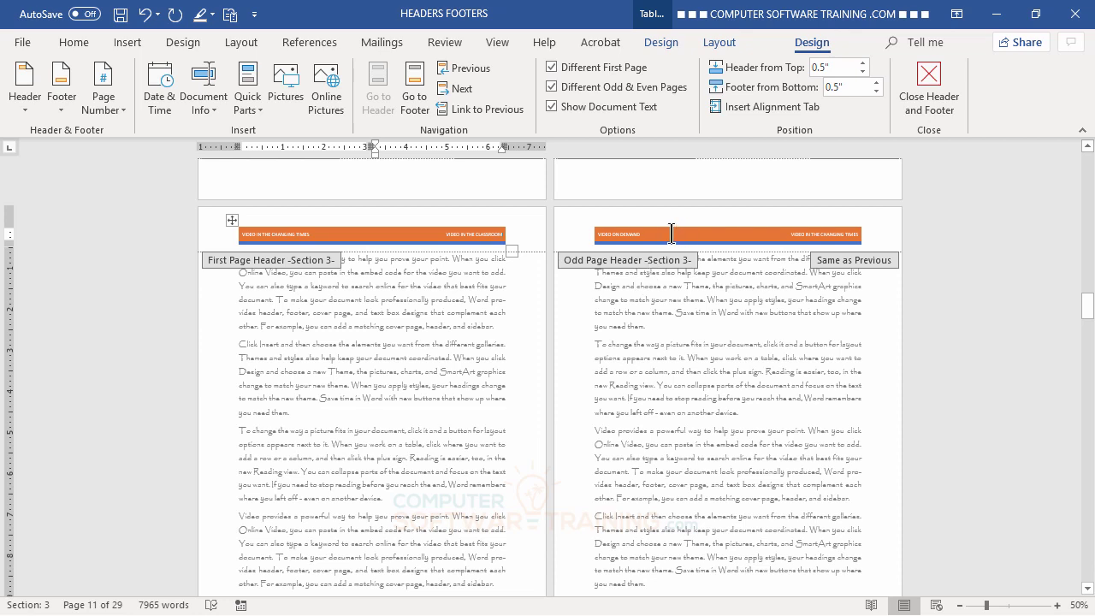
# Unlink section 3's odd page header from the previous section and replace its "VIDEO ON DEMAND" text with "VIDEO IN THE CLASSROOM".
pyautogui.click(672, 233)
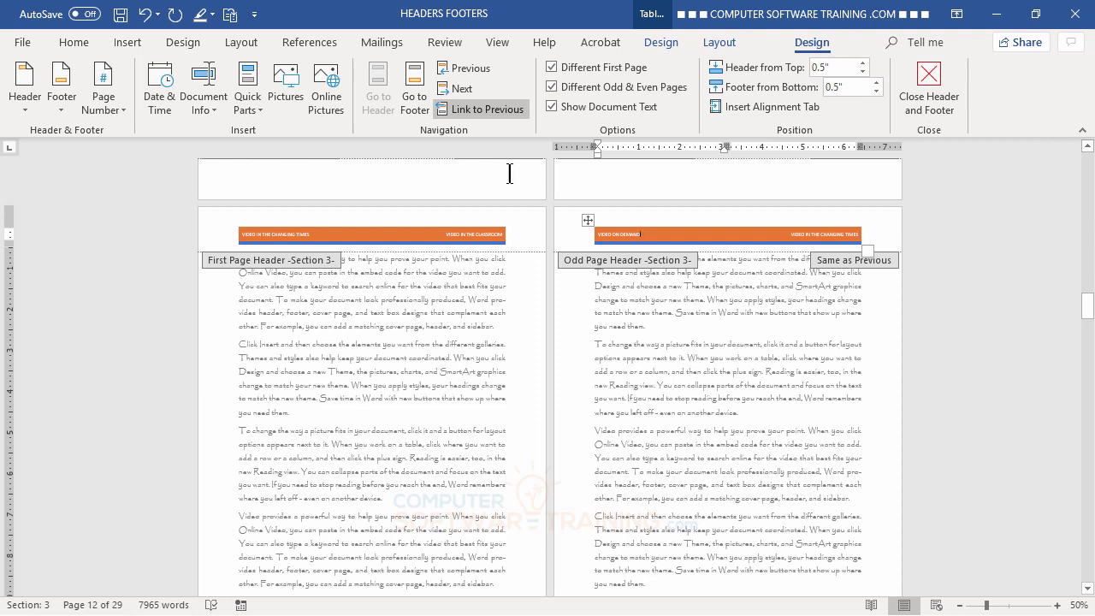
pyautogui.click(468, 107)
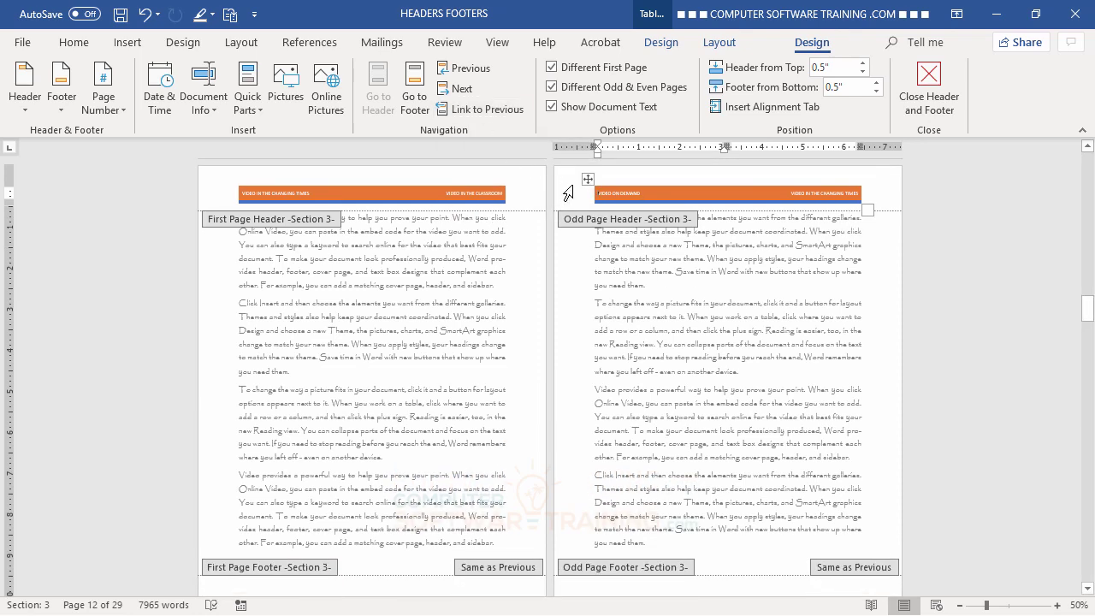
pyautogui.click(615, 190)
pyautogui.tripleClick(609, 190)
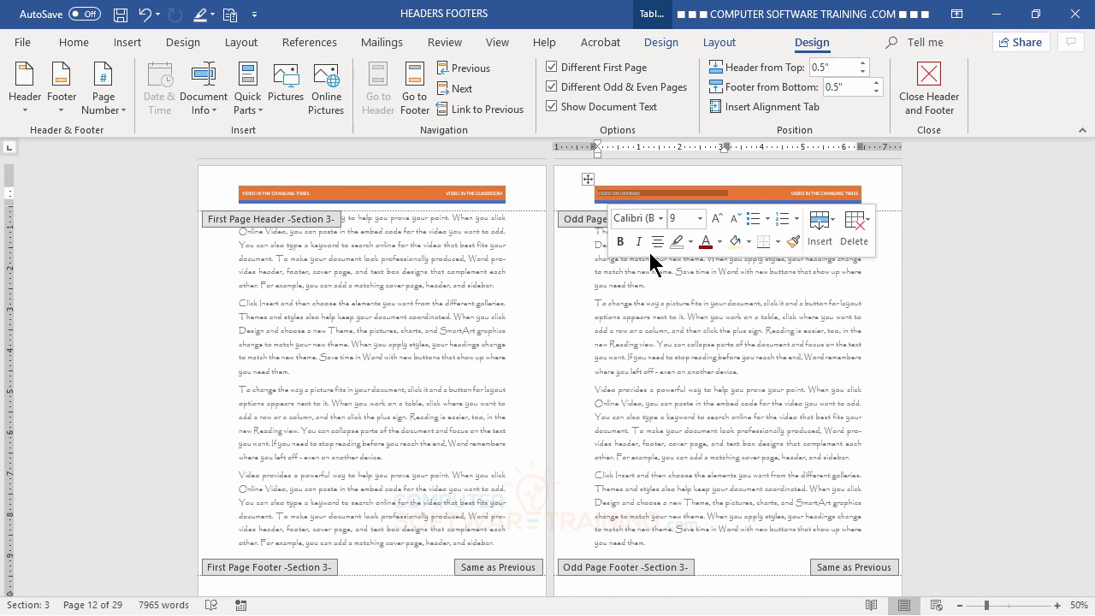
pyautogui.write('VI')
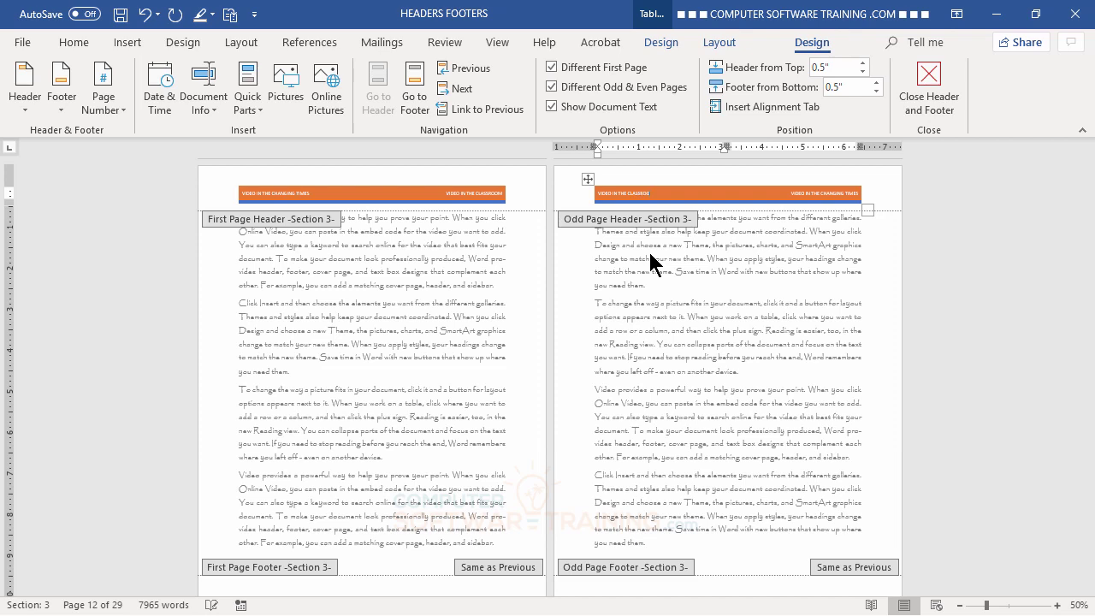
# Retype the right-aligned text in section 3's odd page header as "VIDEO IN THE CHANGING TIMES".
pyautogui.click(829, 190)
pyautogui.tripleClick(829, 189)
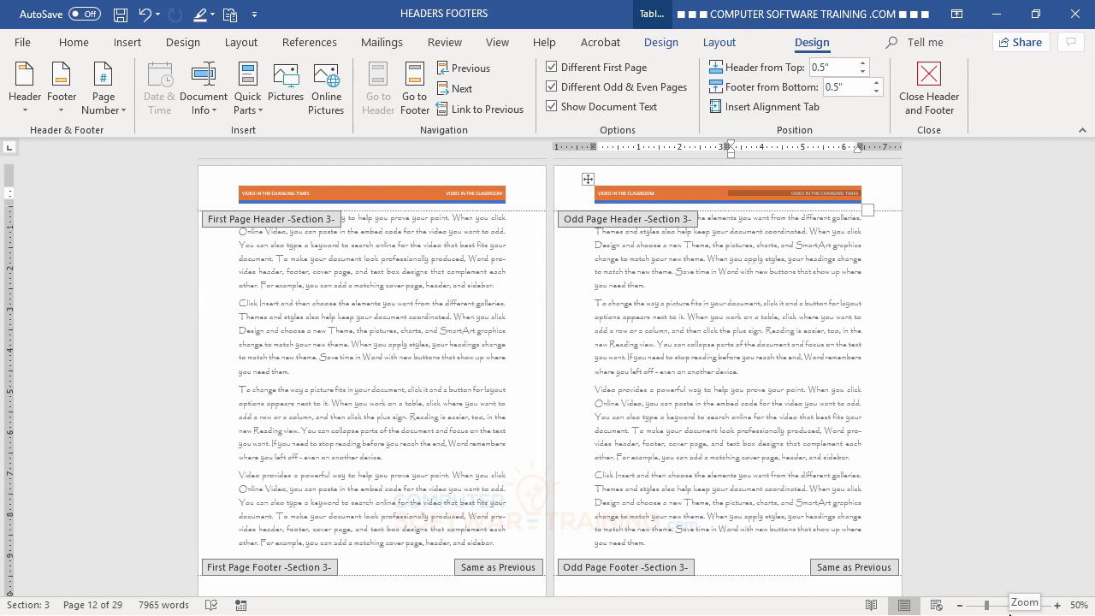
pyautogui.write('VIDEO IN THE')
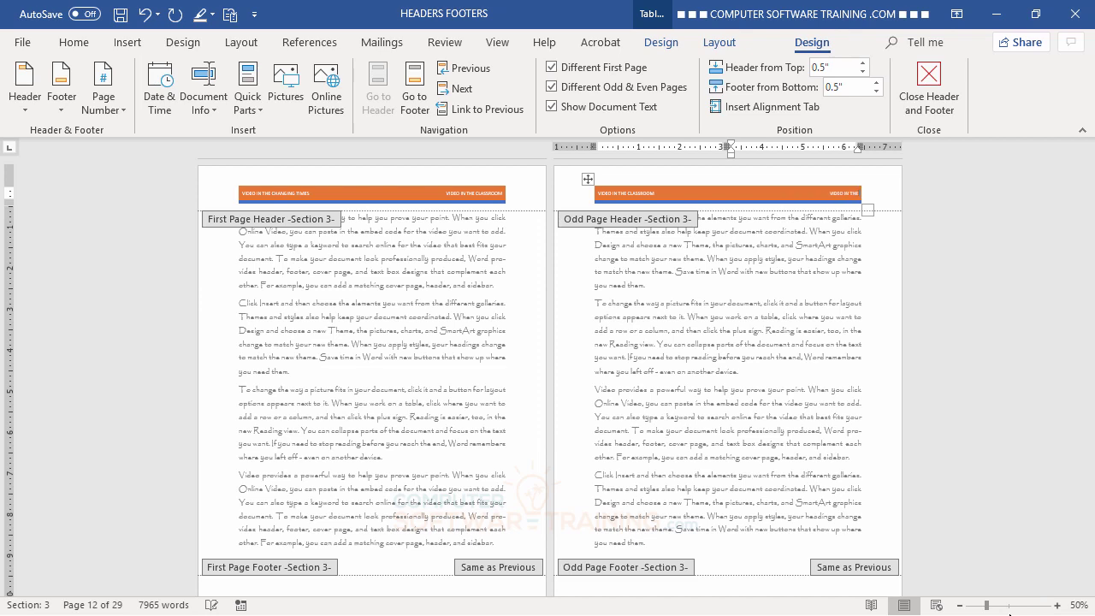
pyautogui.write(' CHANGING TIMES')
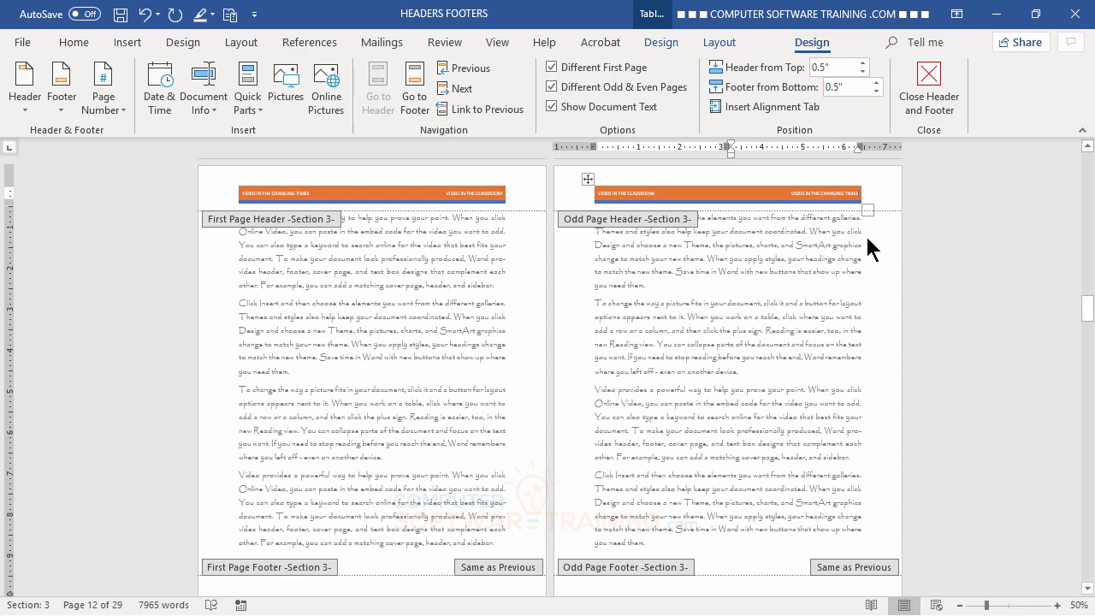
# Check the link setting of section 3's first and odd page headers, and unlink its even page header from the previous section.
pyautogui.scroll(-5, 734, 308)
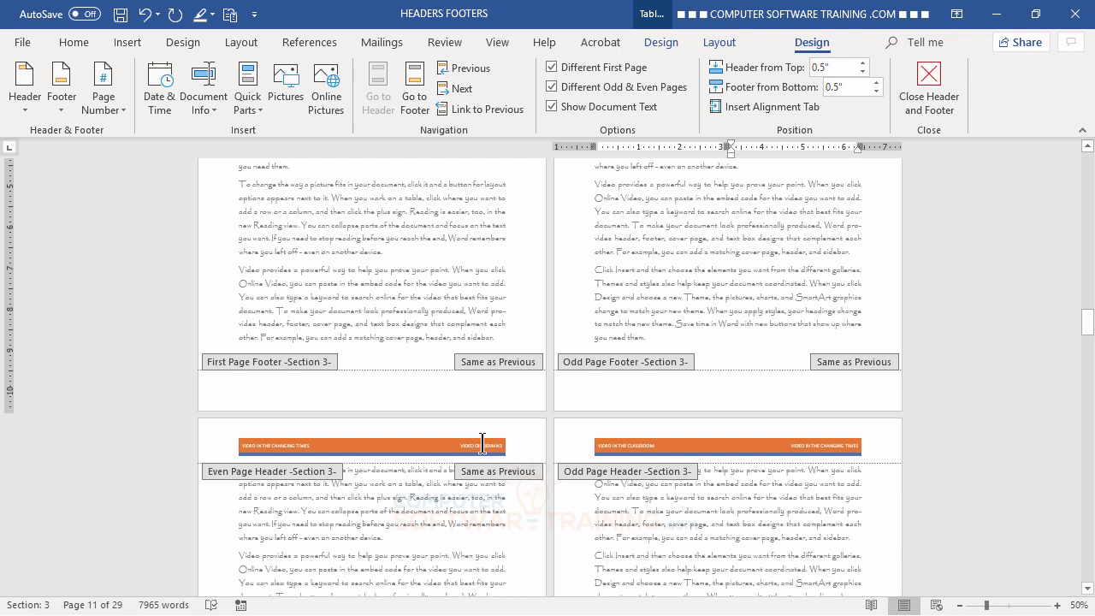
pyautogui.click(339, 444)
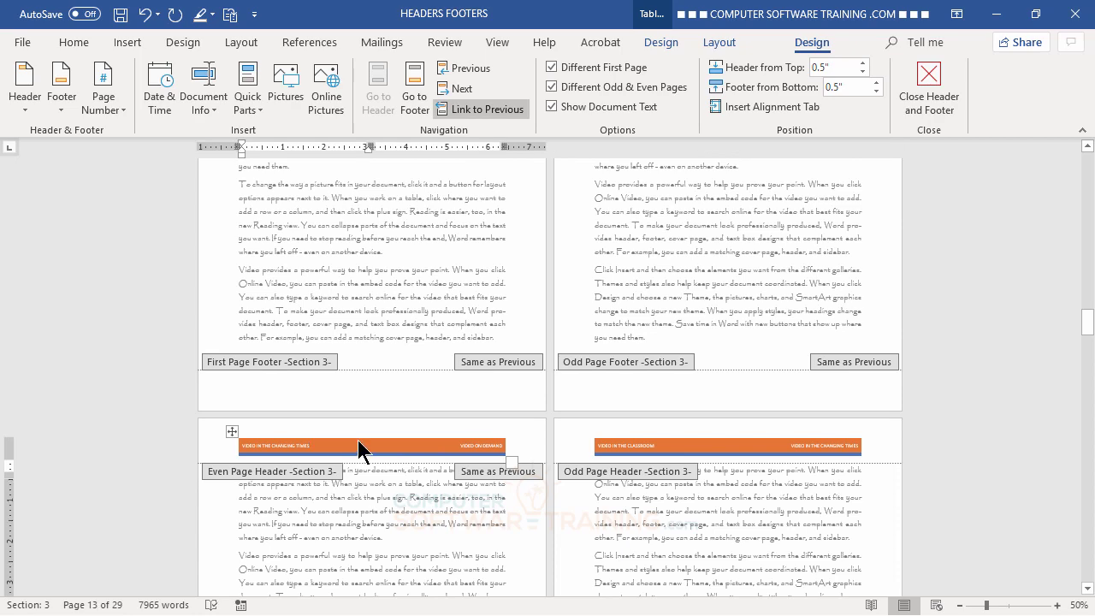
pyautogui.scroll(5, 363, 429)
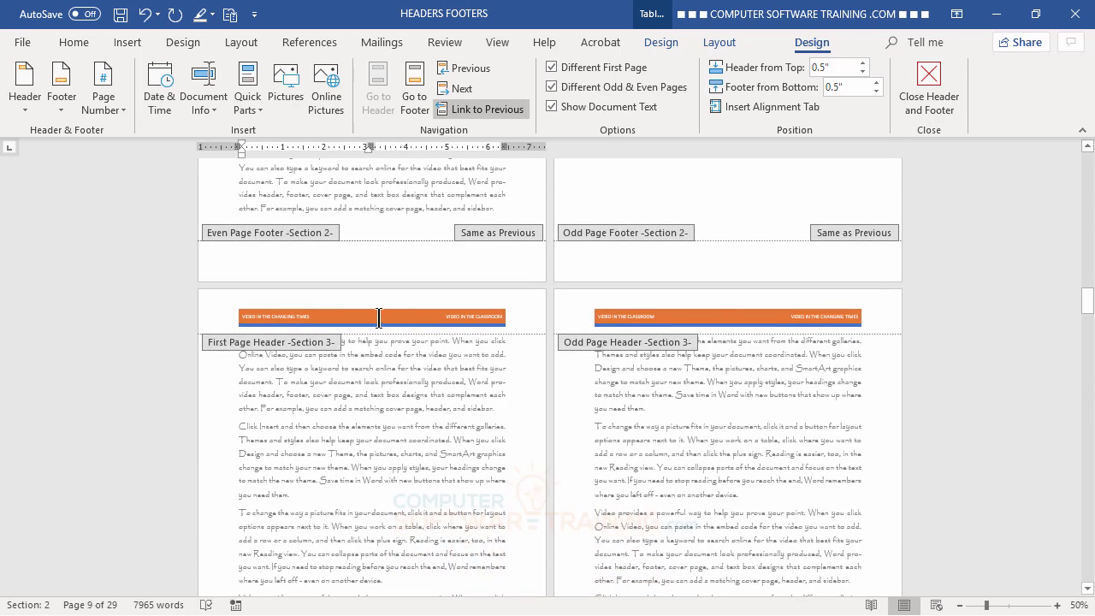
pyautogui.click(379, 317)
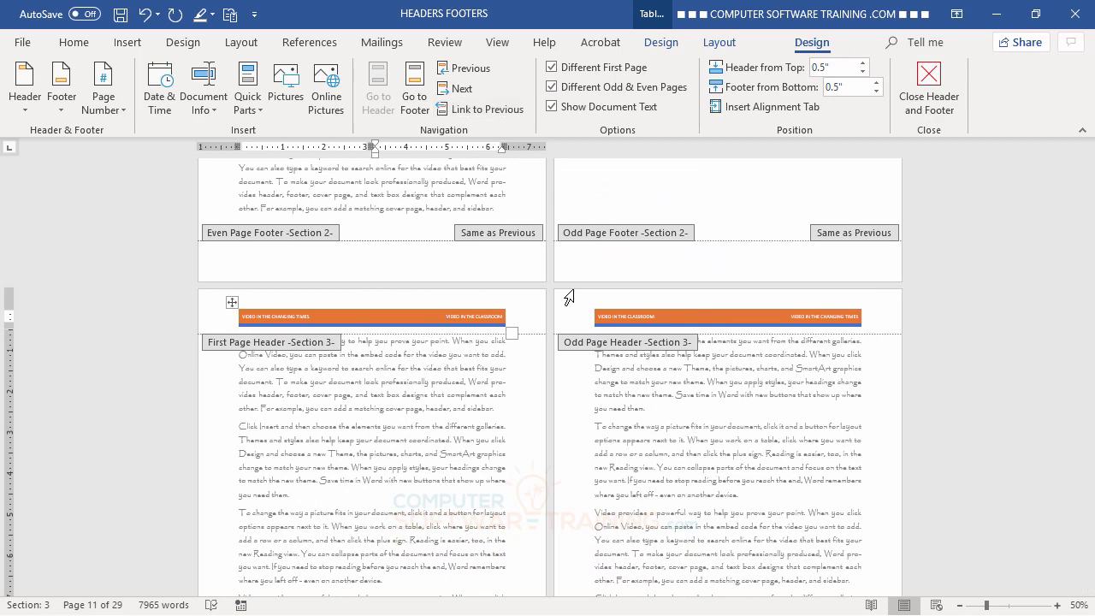
pyautogui.click(698, 319)
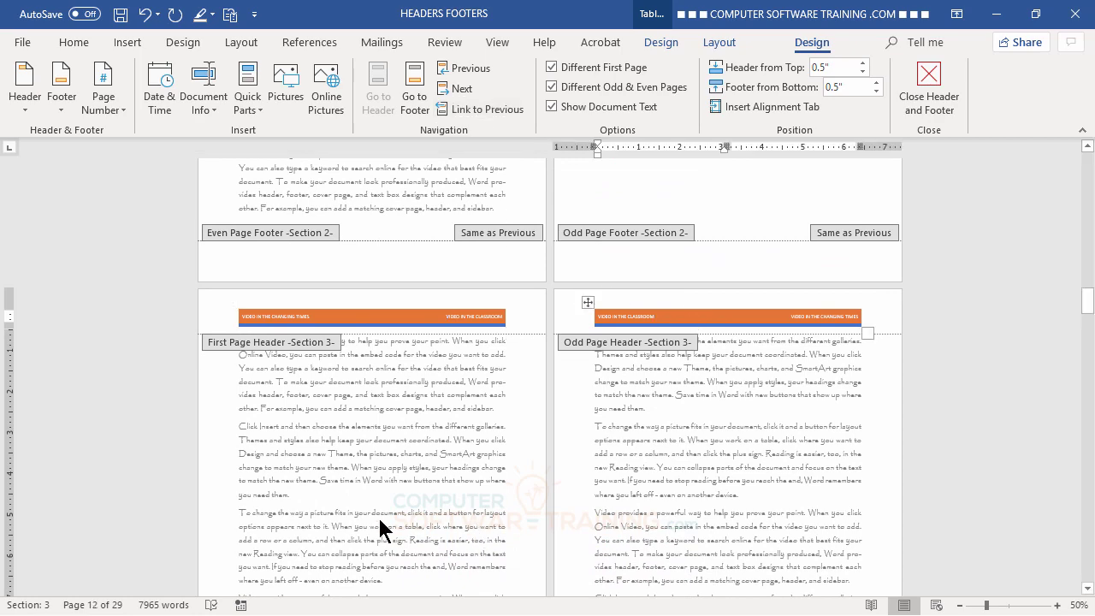
pyautogui.scroll(-3, 379, 525)
pyautogui.scroll(-3, 378, 517)
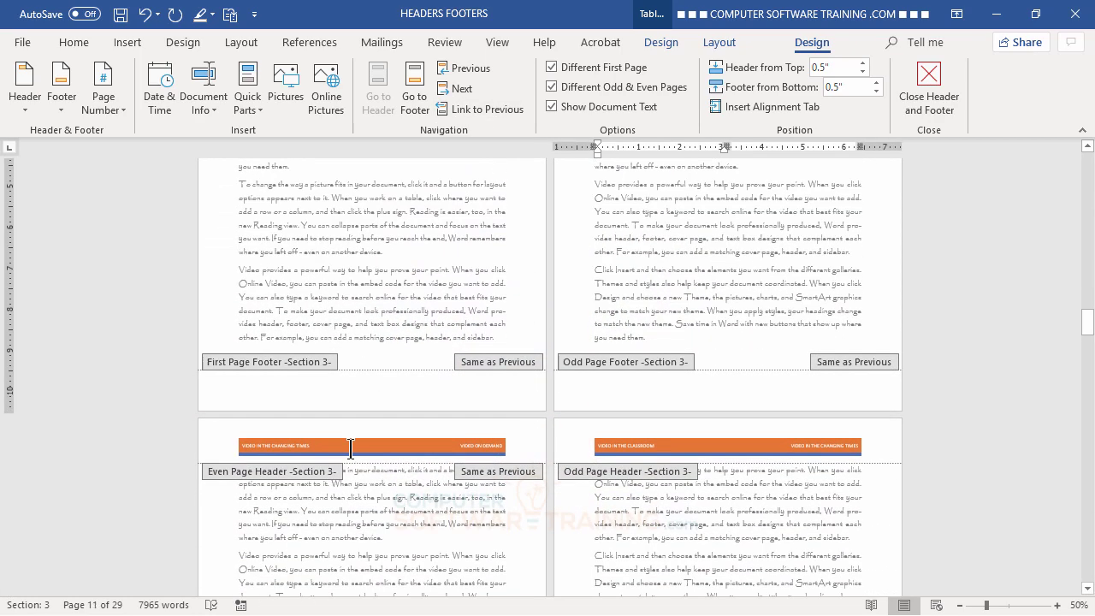
pyautogui.click(349, 447)
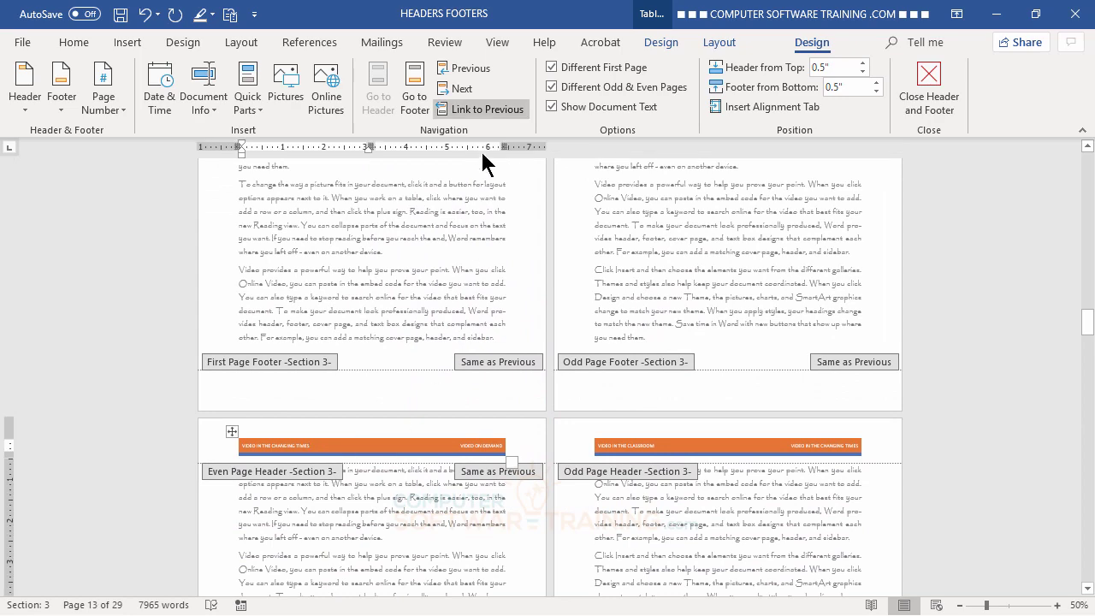
pyautogui.click(460, 108)
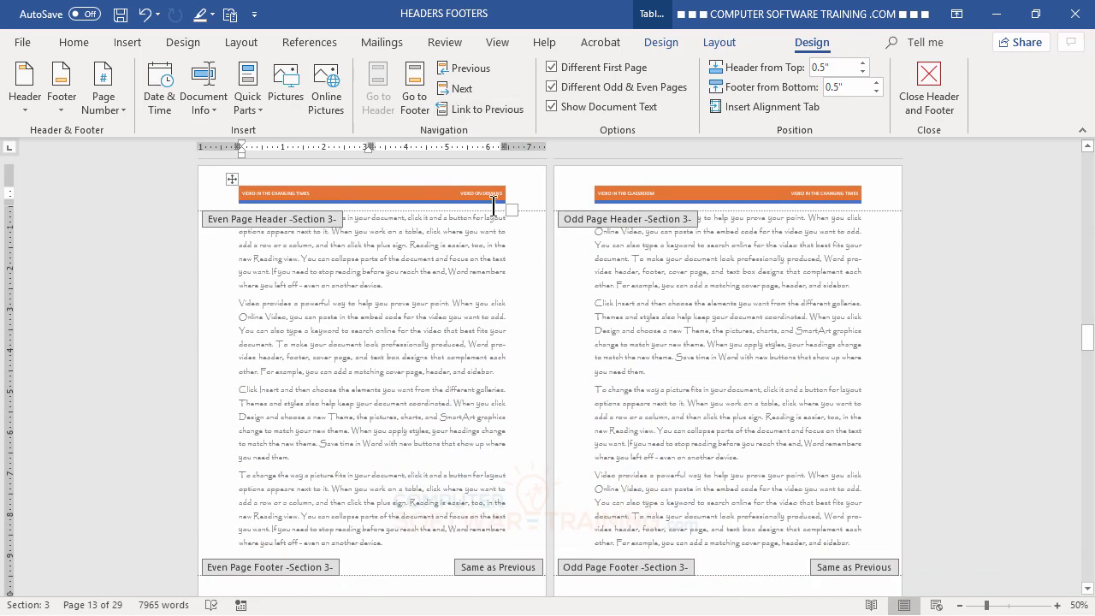
# Replace the right-aligned "VIDEO ON DEMAND" text in section 3's even page header with "VIDEO IN THE CLASSROOM".
pyautogui.click(494, 202)
pyautogui.click(316, 195)
pyautogui.scroll(1, 332, 192)
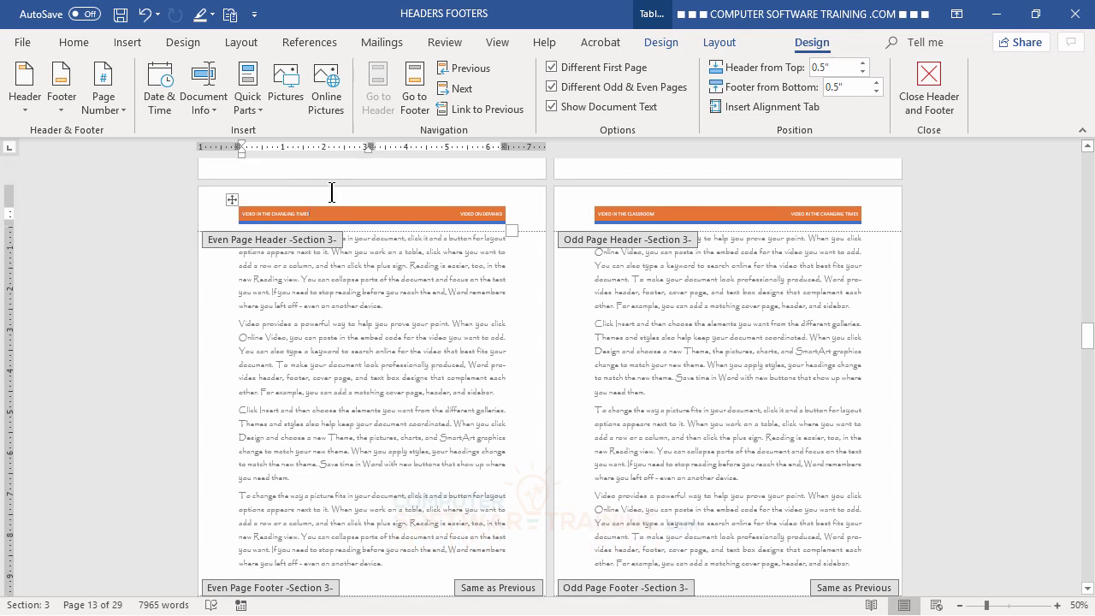
pyautogui.scroll(2, 331, 192)
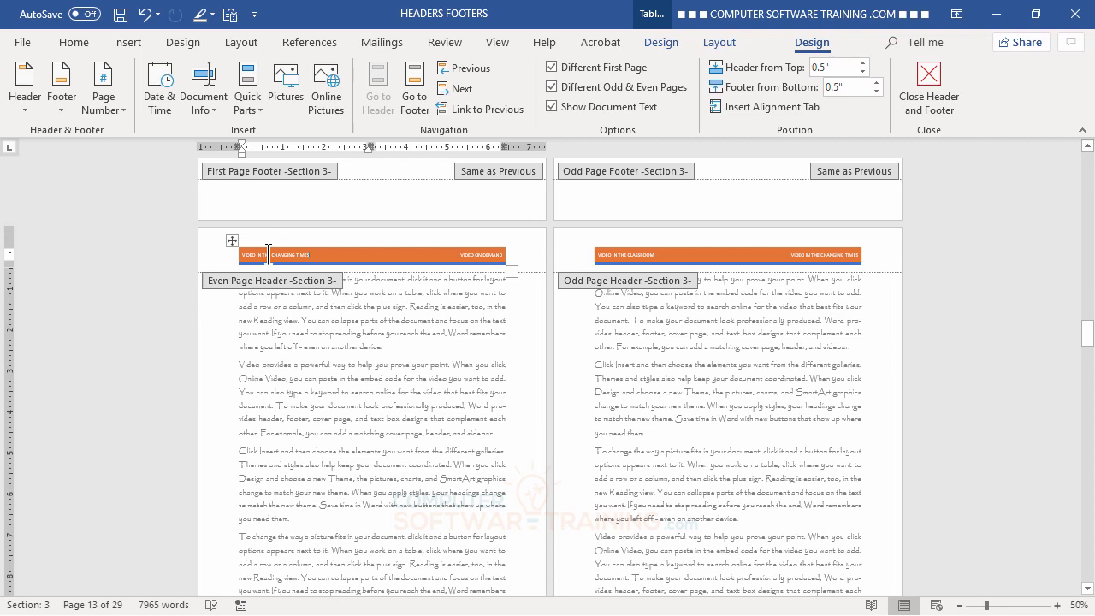
pyautogui.tripleClick(483, 255)
pyautogui.write('9')
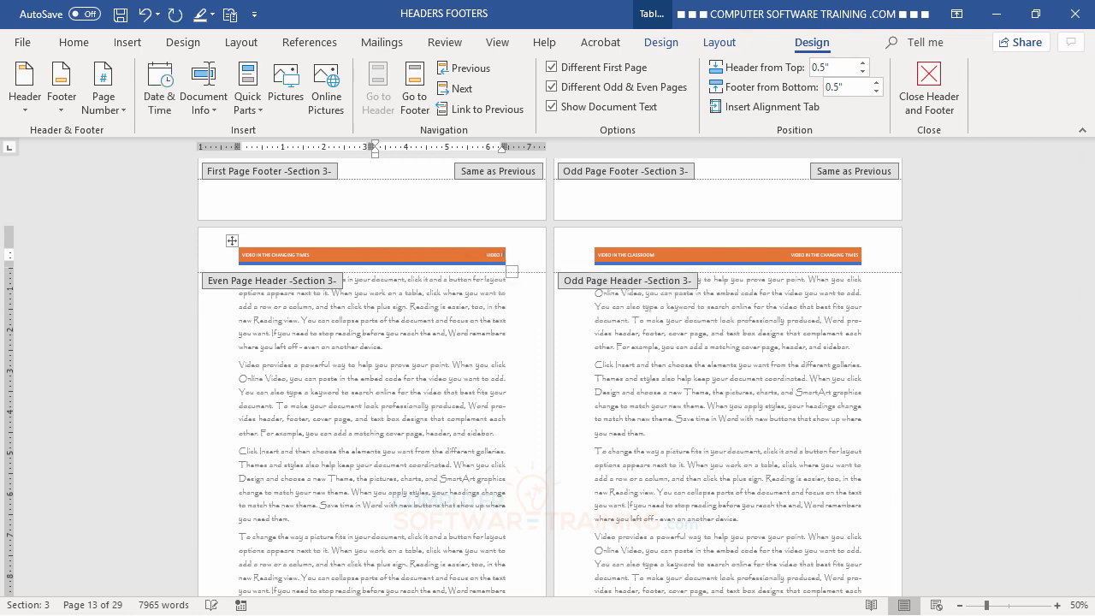
pyautogui.write('IDEO IN THE CLASSROOM')
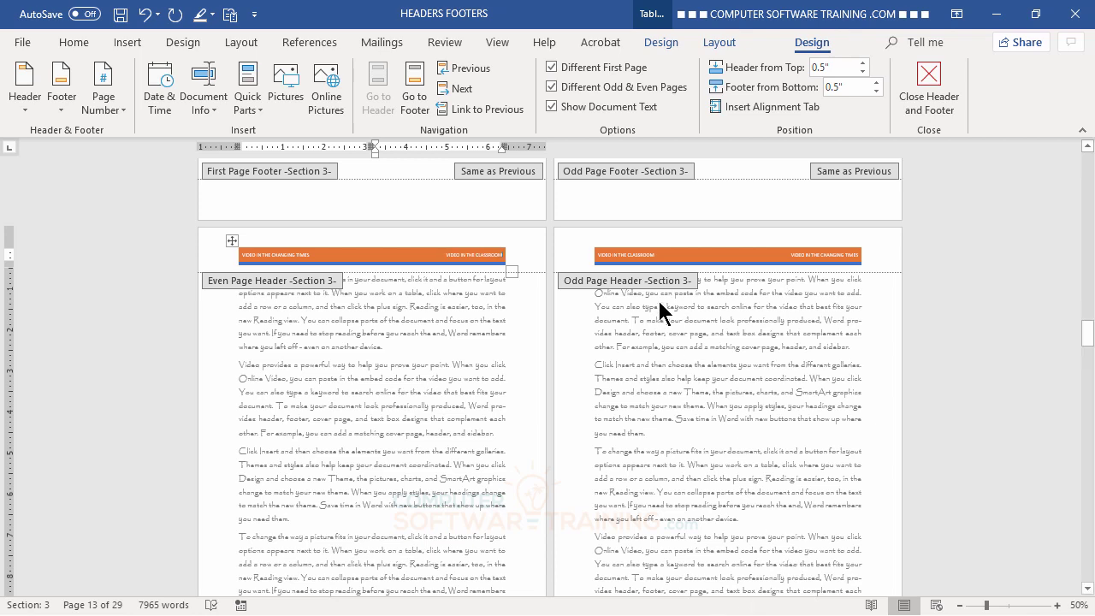
# Check the text of section 3's odd and even page headers on pages 14 to 16.
pyautogui.click(648, 252)
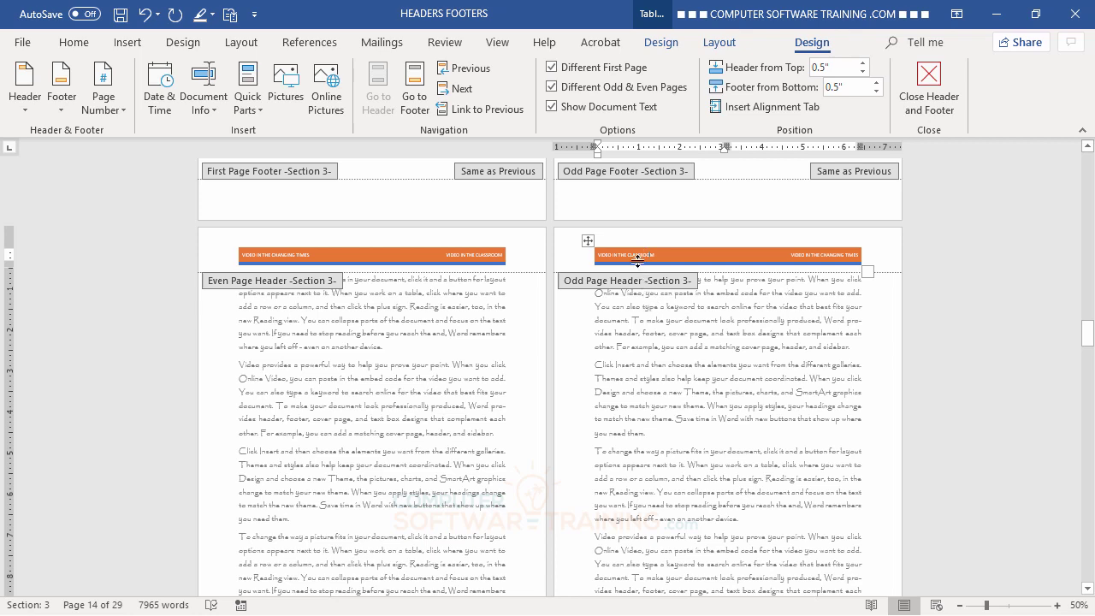
pyautogui.click(825, 254)
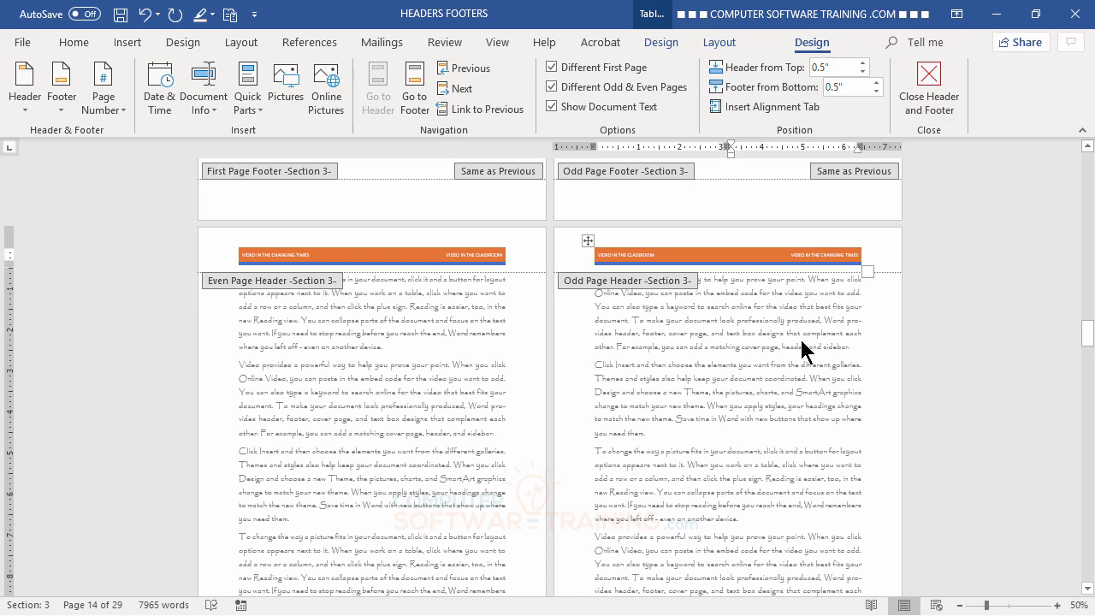
pyautogui.scroll(-3, 806, 348)
pyautogui.scroll(-5, 804, 349)
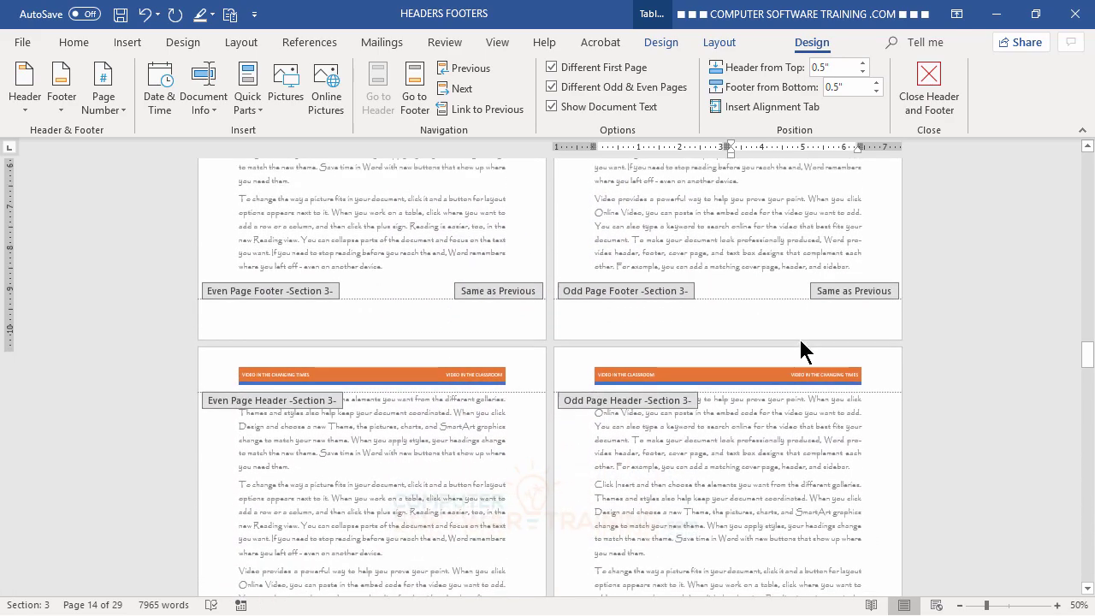
pyautogui.scroll(-3, 800, 342)
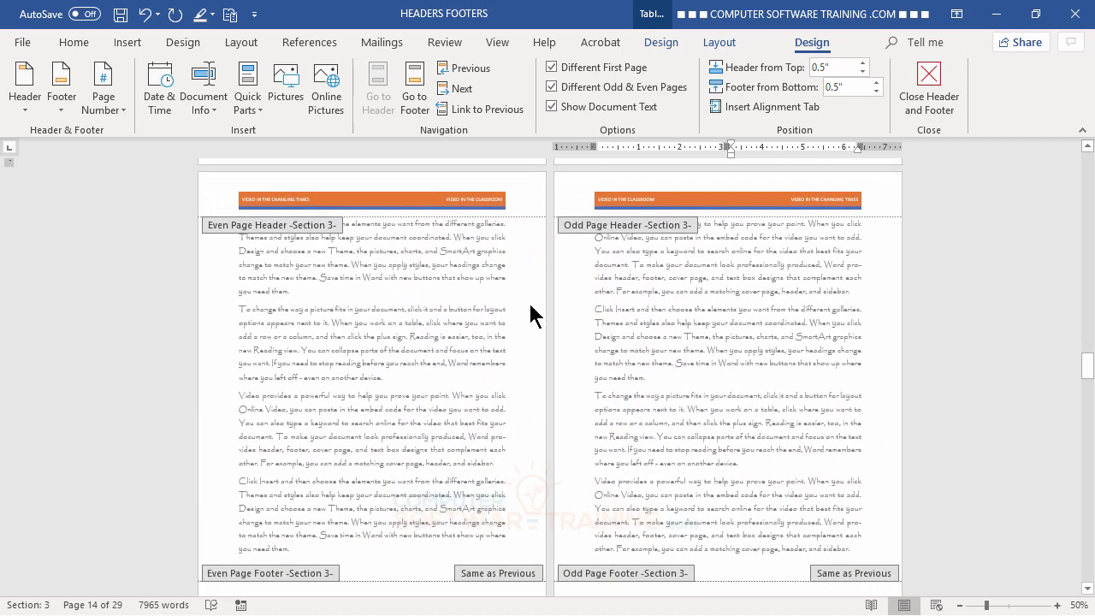
pyautogui.click(317, 199)
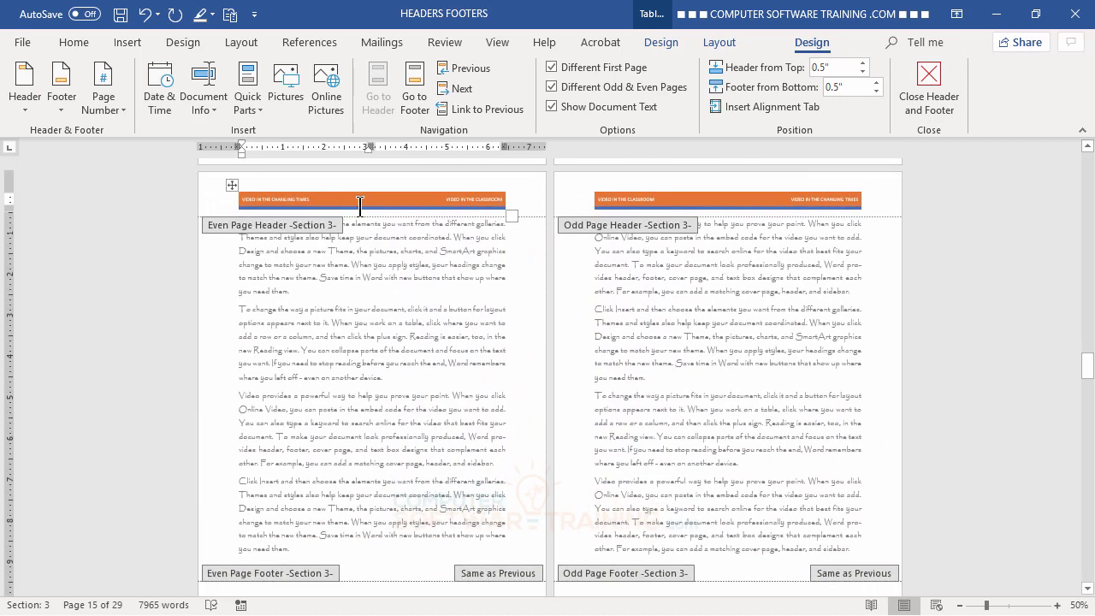
pyautogui.click(618, 200)
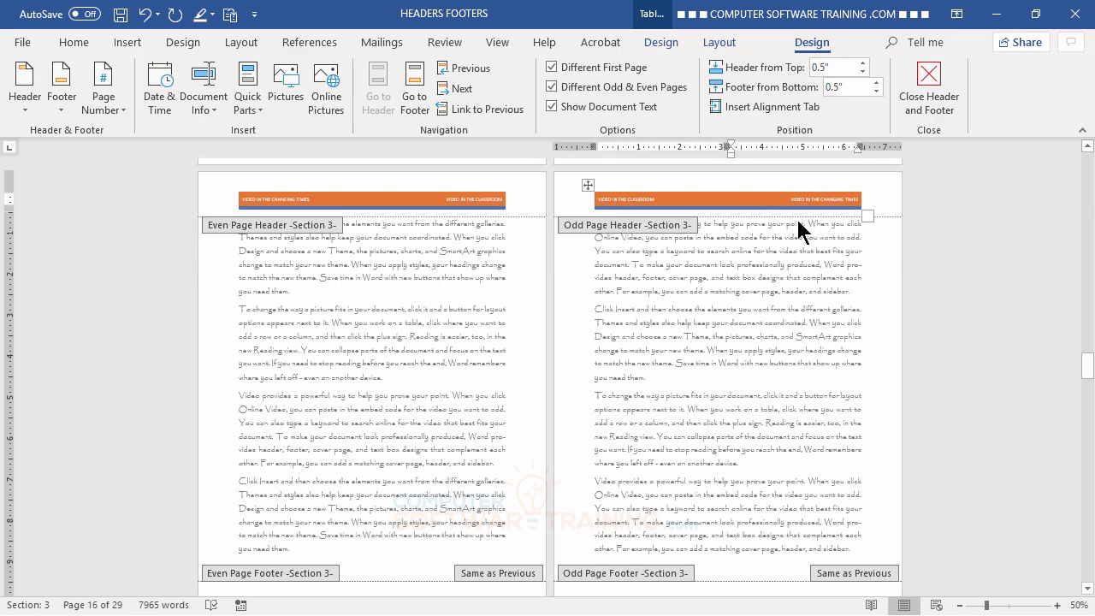
# Unlink section 4's first page header from the previous section and replace its "VIDEO IN THE CLASSROOM" text with "VIDEO DOWNLOADS".
pyautogui.scroll(-3, 788, 238)
pyautogui.scroll(-4, 789, 238)
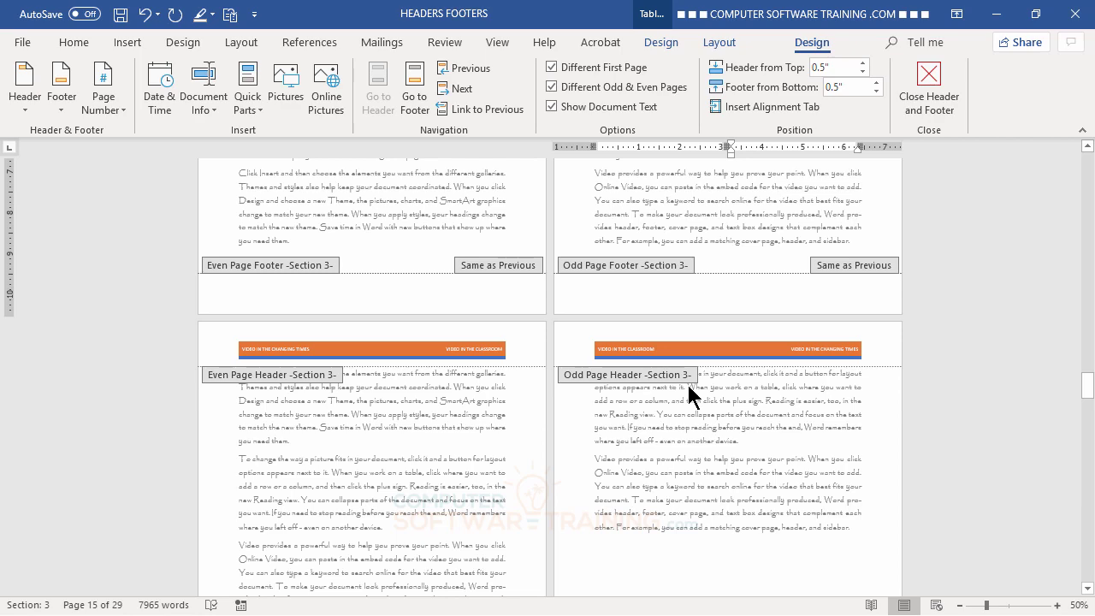
pyautogui.scroll(-1, 689, 395)
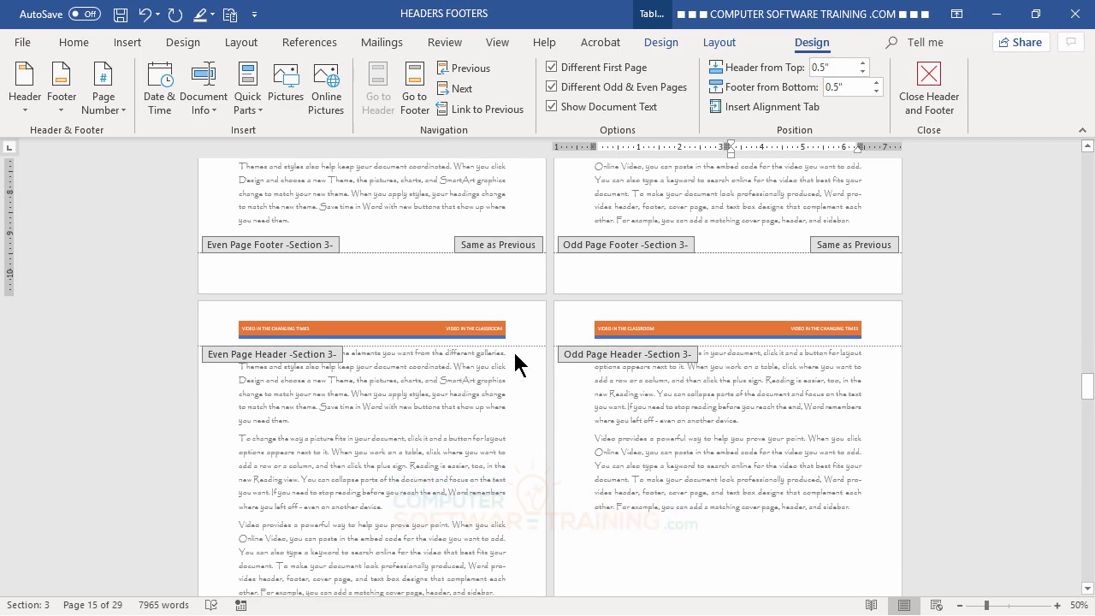
pyautogui.scroll(-5, 690, 395)
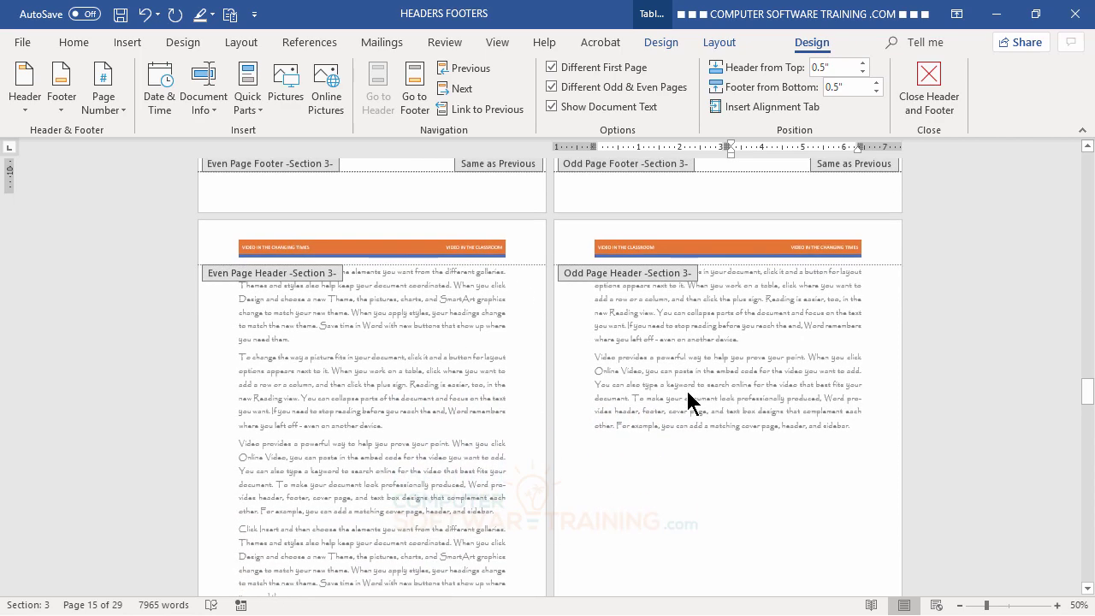
pyautogui.scroll(-8, 665, 324)
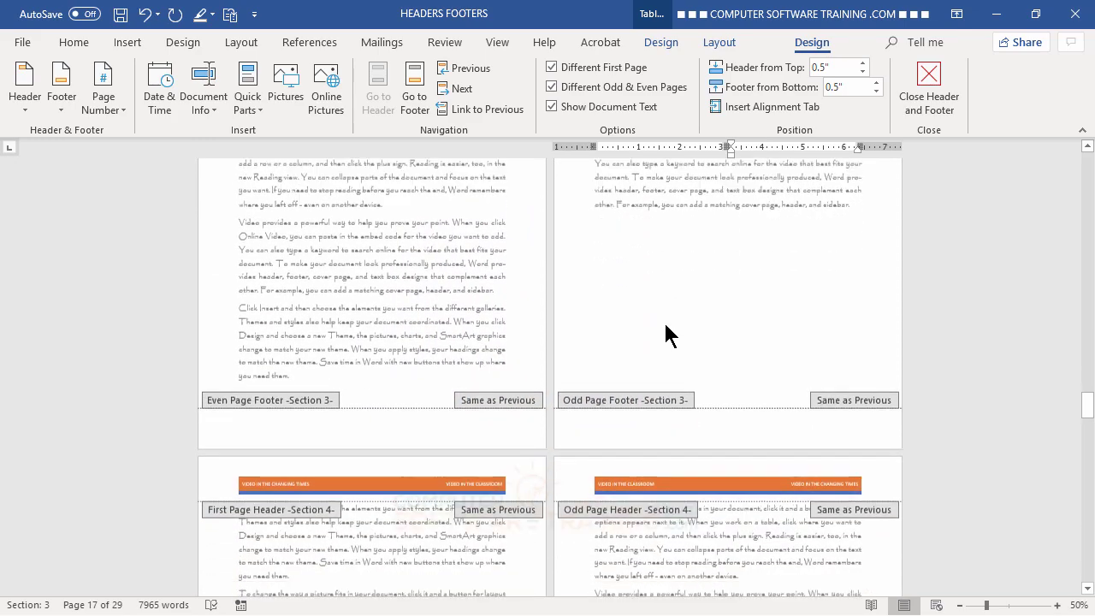
pyautogui.scroll(-11, 665, 320)
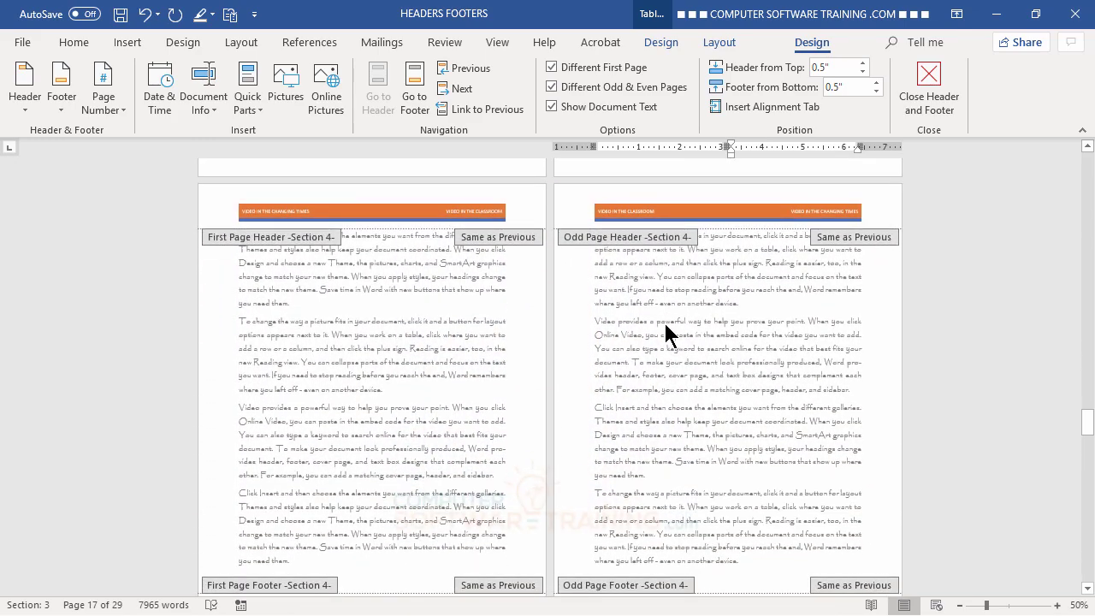
pyautogui.click(356, 193)
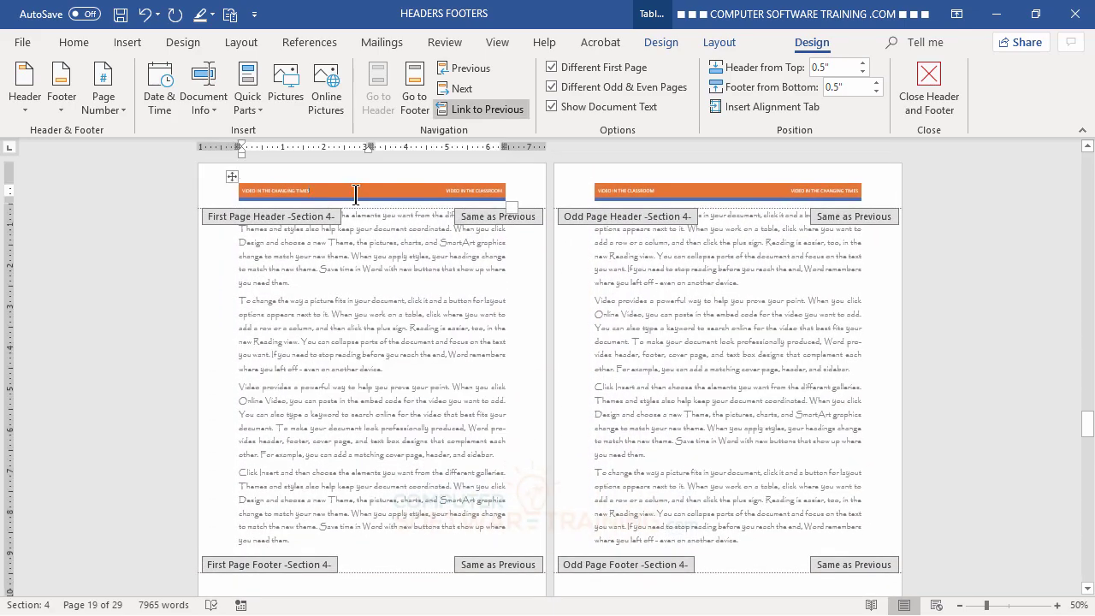
pyautogui.scroll(1, 392, 354)
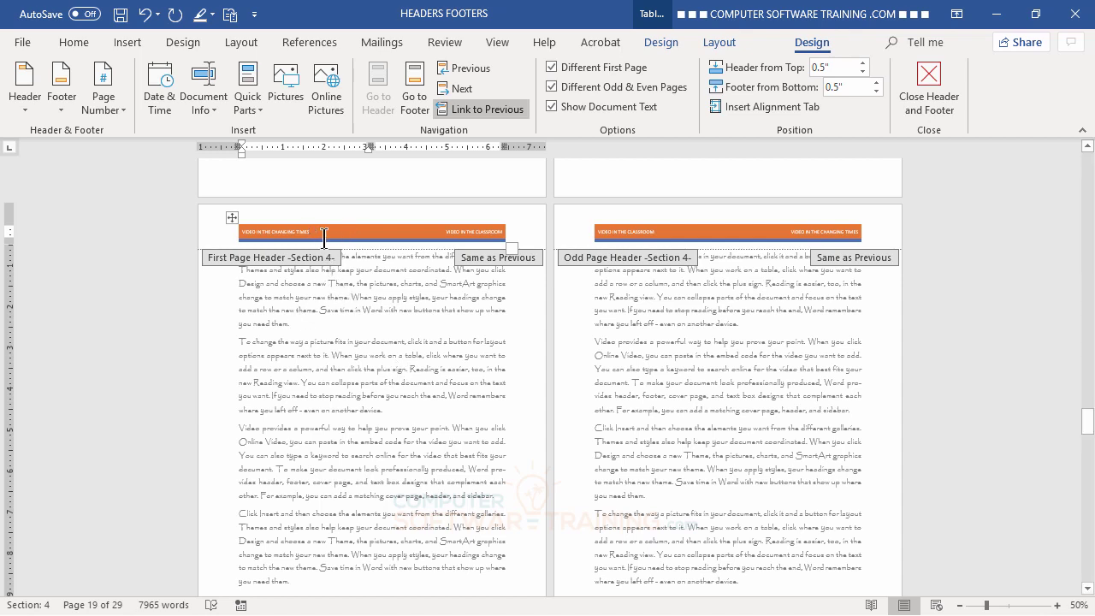
pyautogui.click(462, 108)
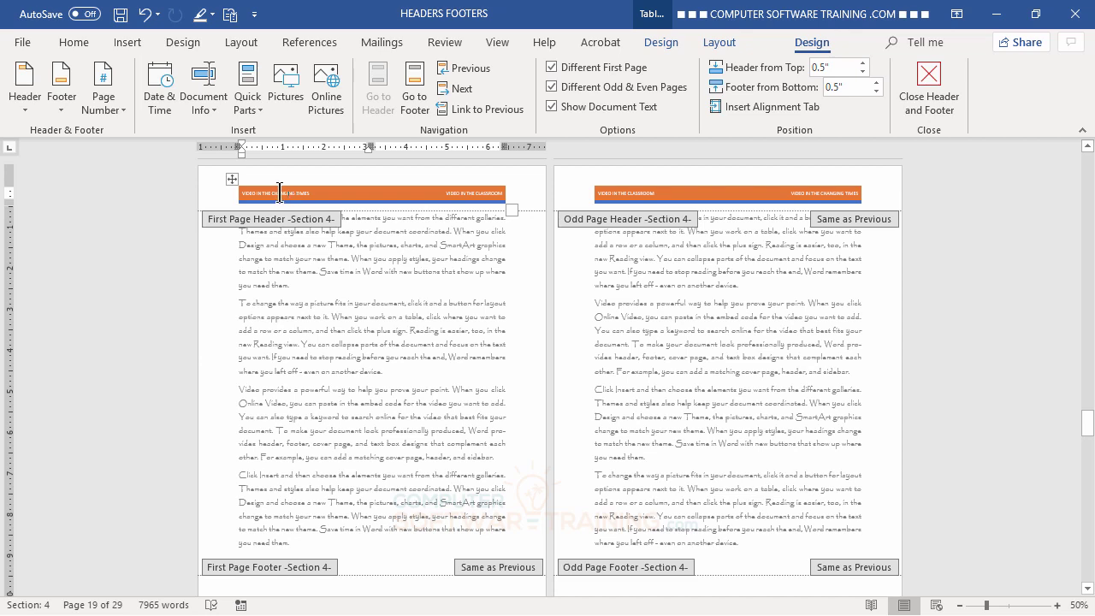
pyautogui.tripleClick(470, 194)
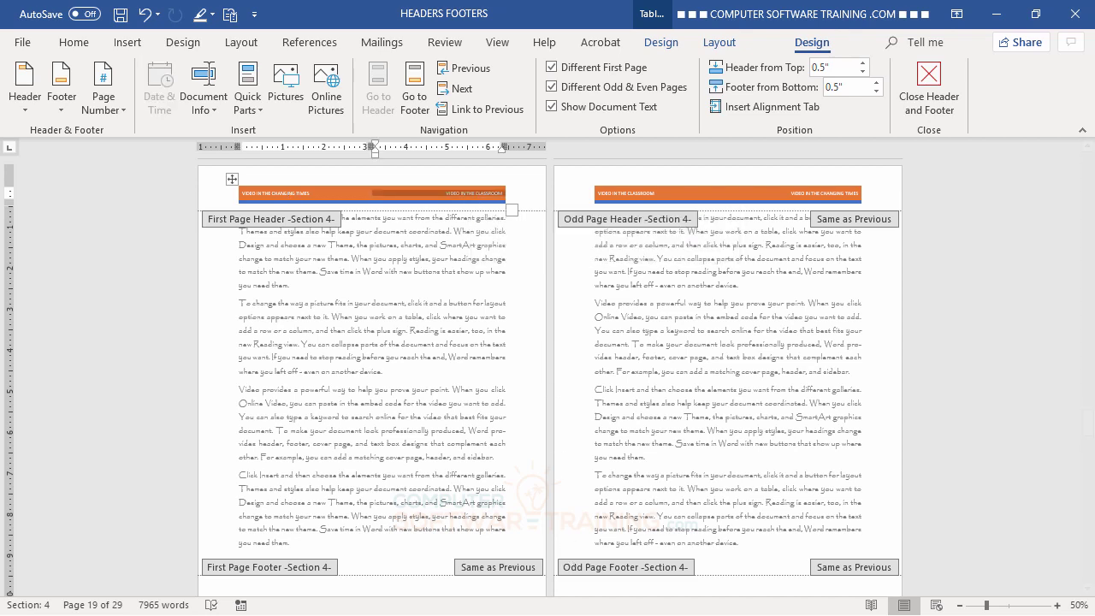
pyautogui.write('VIDEO DOWNLOADS')
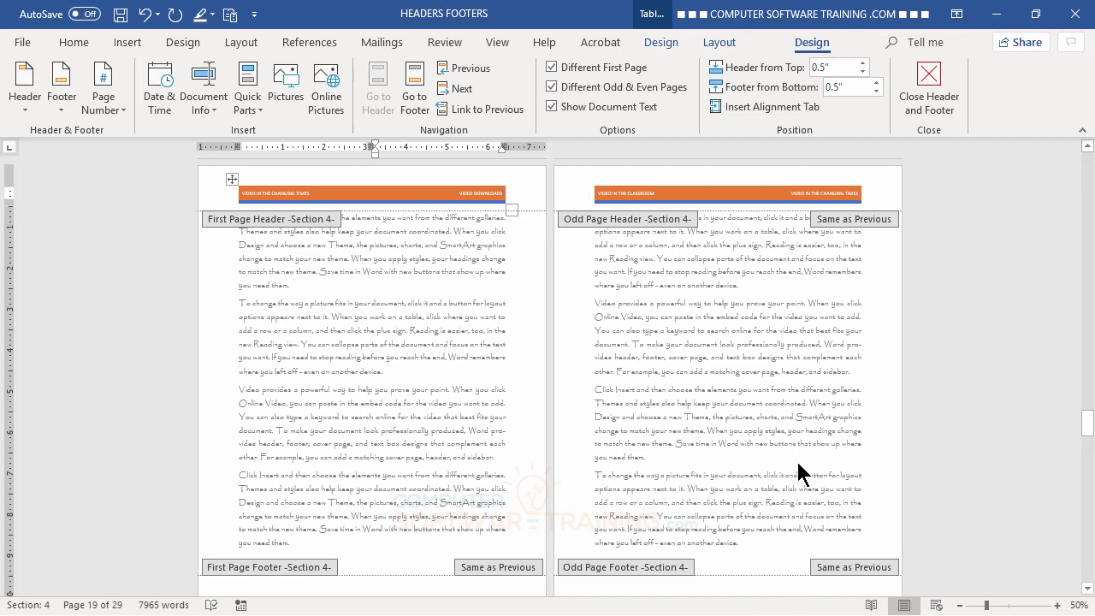
# Unlink section 4's odd page header from the previous section and replace its "VIDEO IN THE CLASSROOM" text with "VIDEO DOWNLOADS".
pyautogui.click(665, 192)
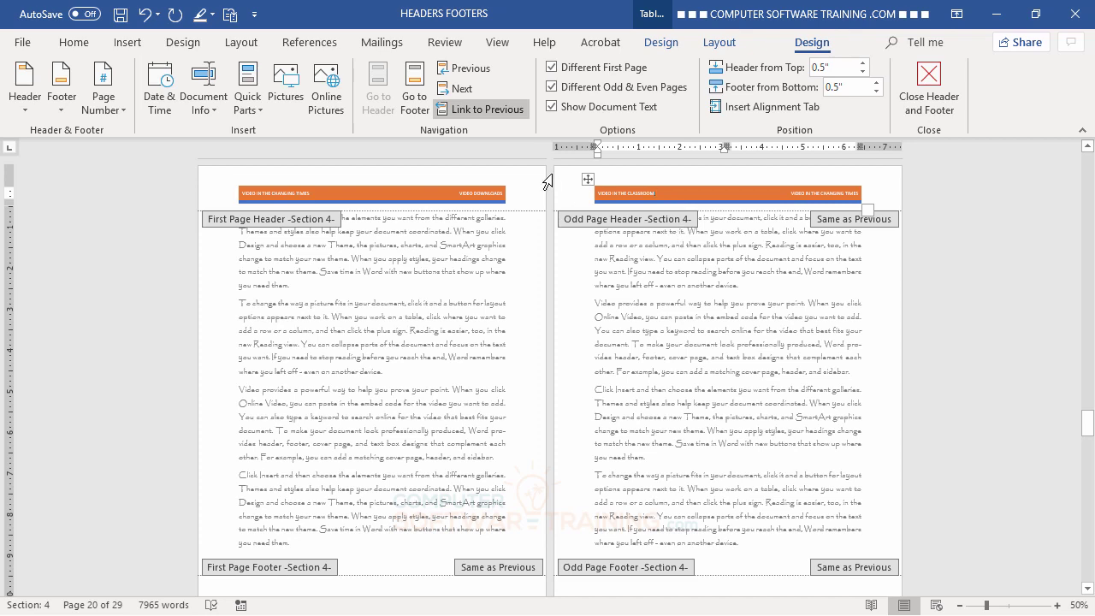
pyautogui.click(457, 109)
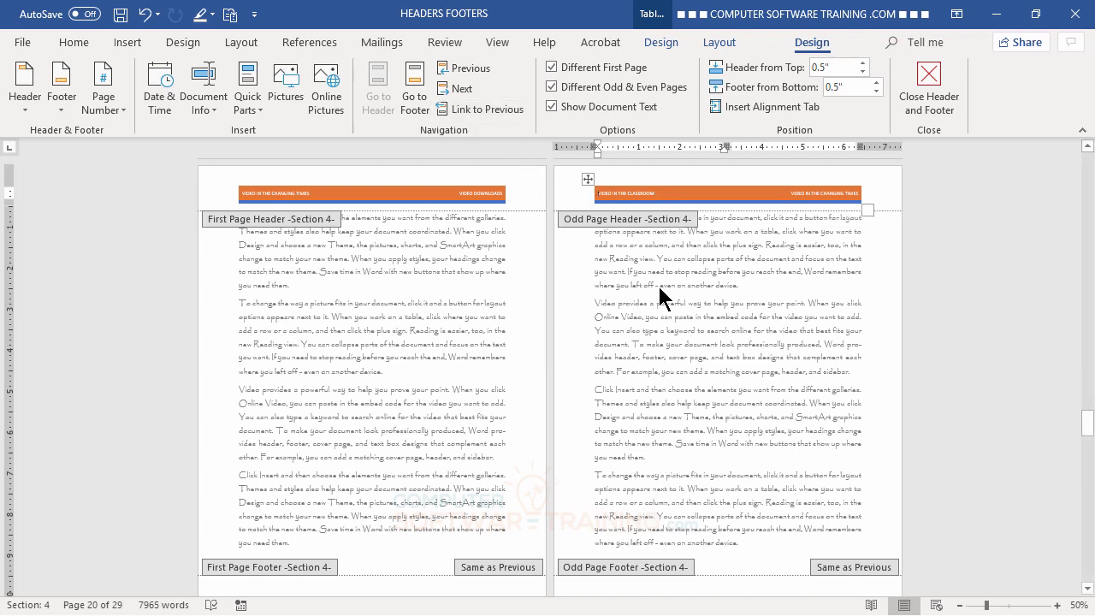
pyautogui.tripleClick(610, 193)
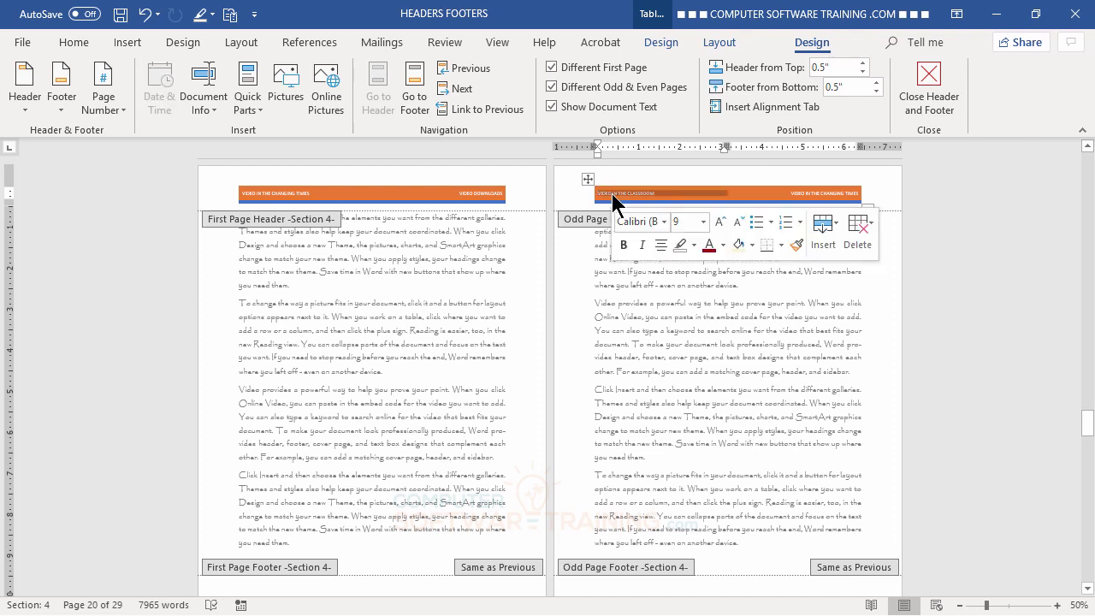
pyautogui.write('VIDEO DOWNLOADS')
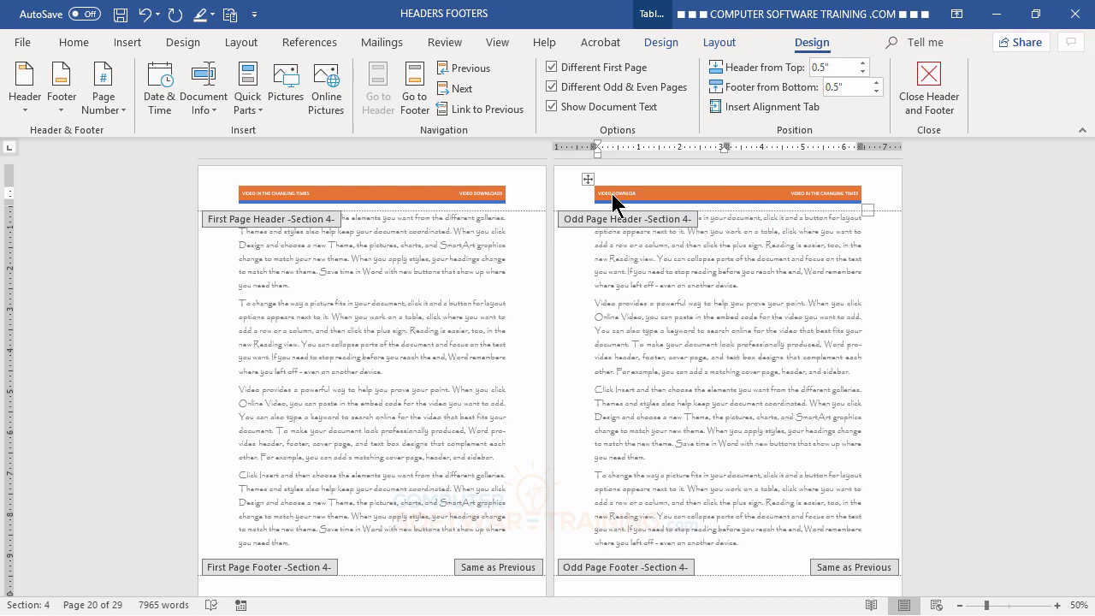
pyautogui.tripleClick(829, 193)
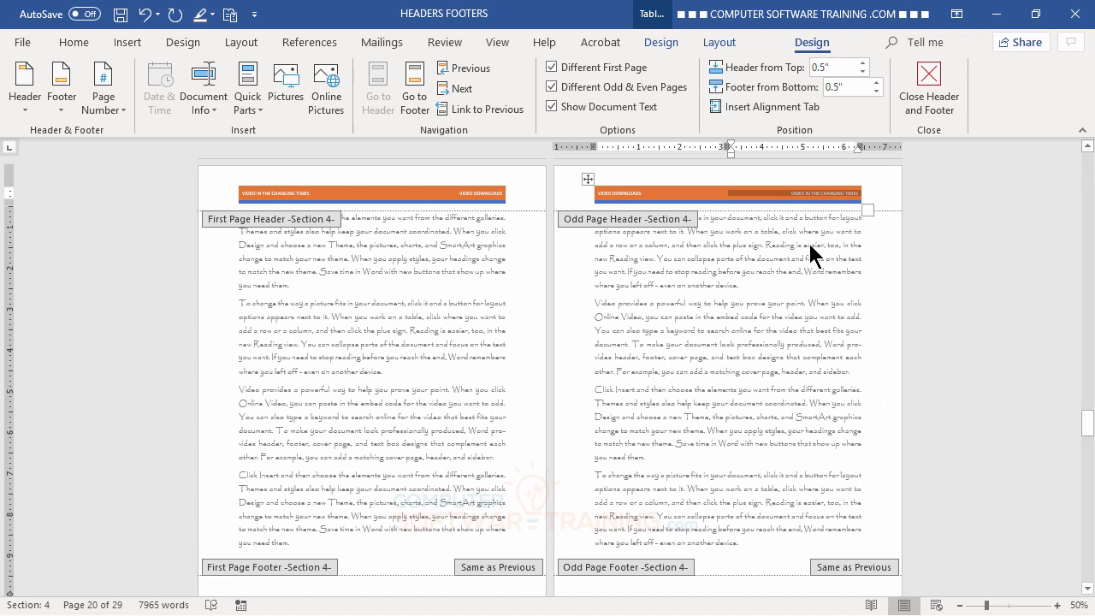
pyautogui.click(812, 198)
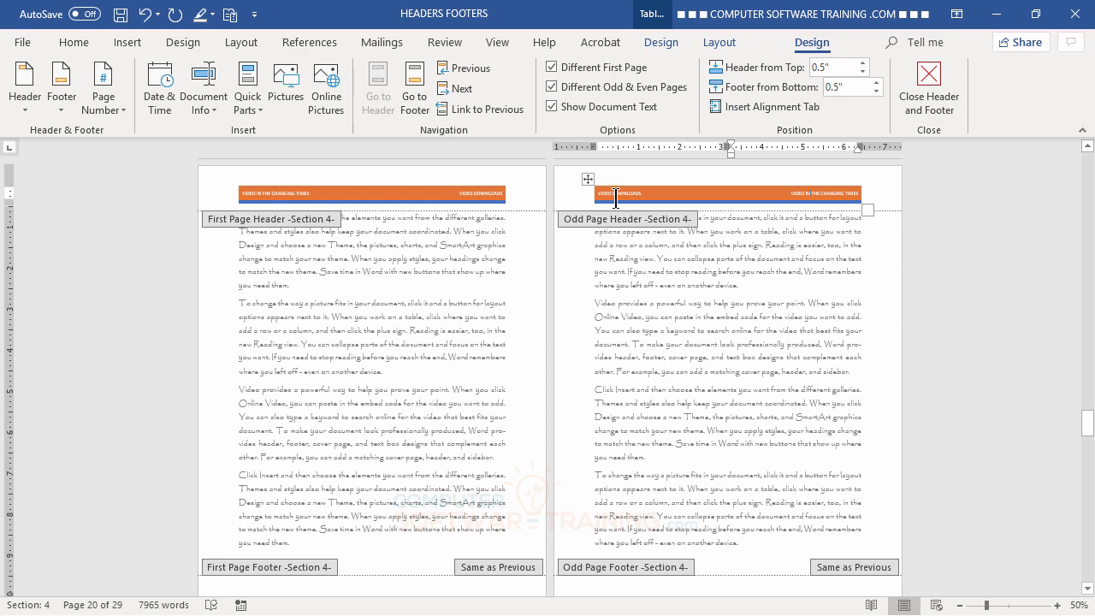
# Unlink section 5's first page header from the previous section and replace its "VIDEO DOWNLOADS" text with "VIDEO AND BEYOND".
pyautogui.scroll(-2, 650, 317)
pyautogui.scroll(-4, 650, 314)
pyautogui.scroll(-2, 649, 313)
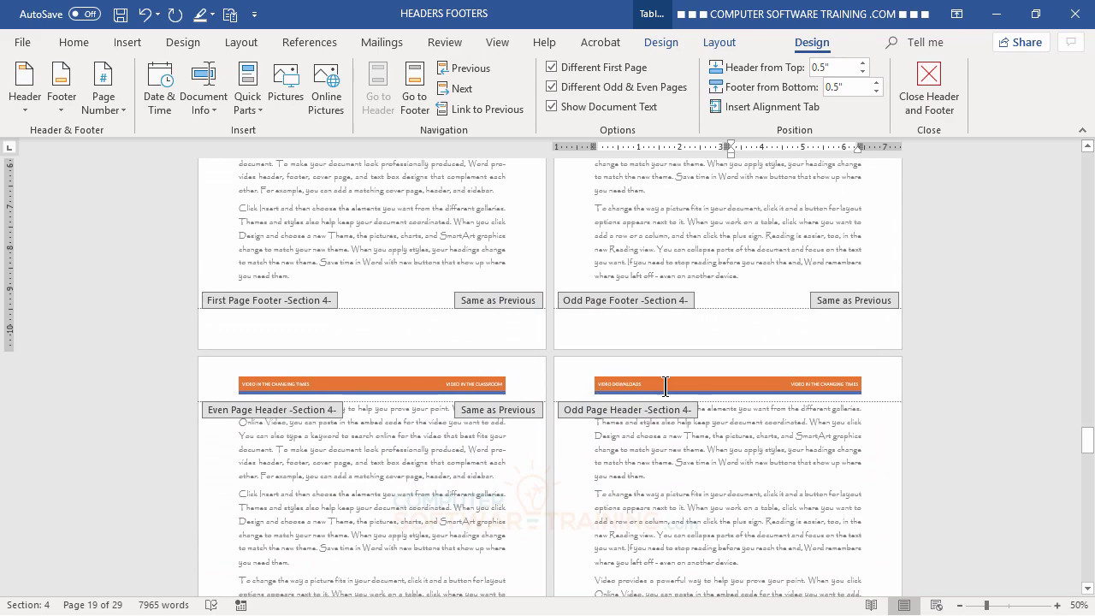
pyautogui.scroll(-6, 775, 417)
pyautogui.scroll(-8, 776, 422)
pyautogui.scroll(-7, 776, 421)
pyautogui.scroll(-4, 776, 420)
pyautogui.scroll(-6, 776, 417)
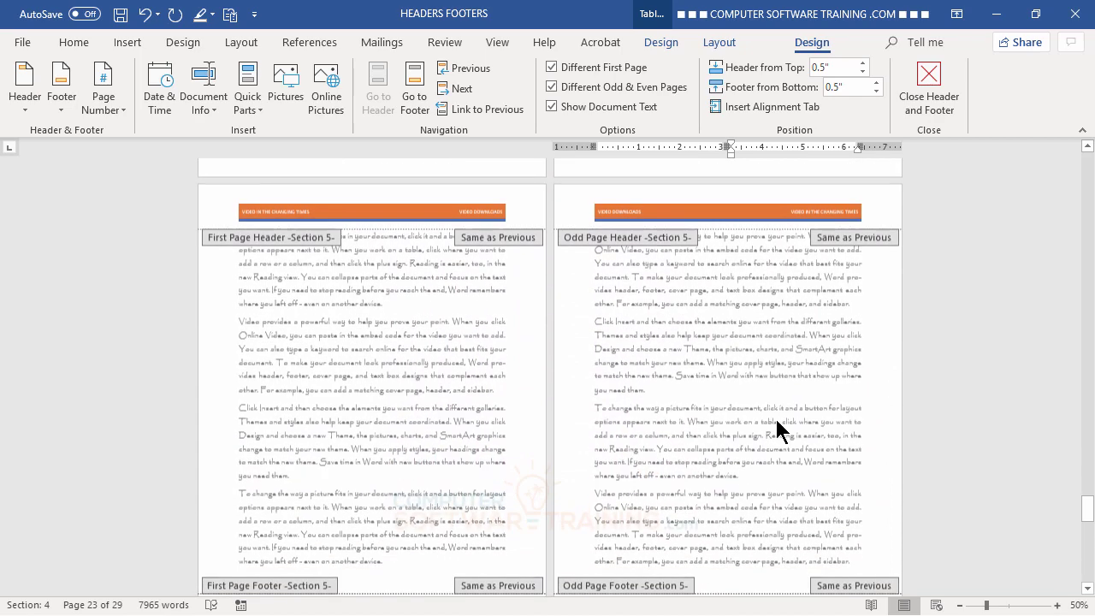
pyautogui.click(318, 214)
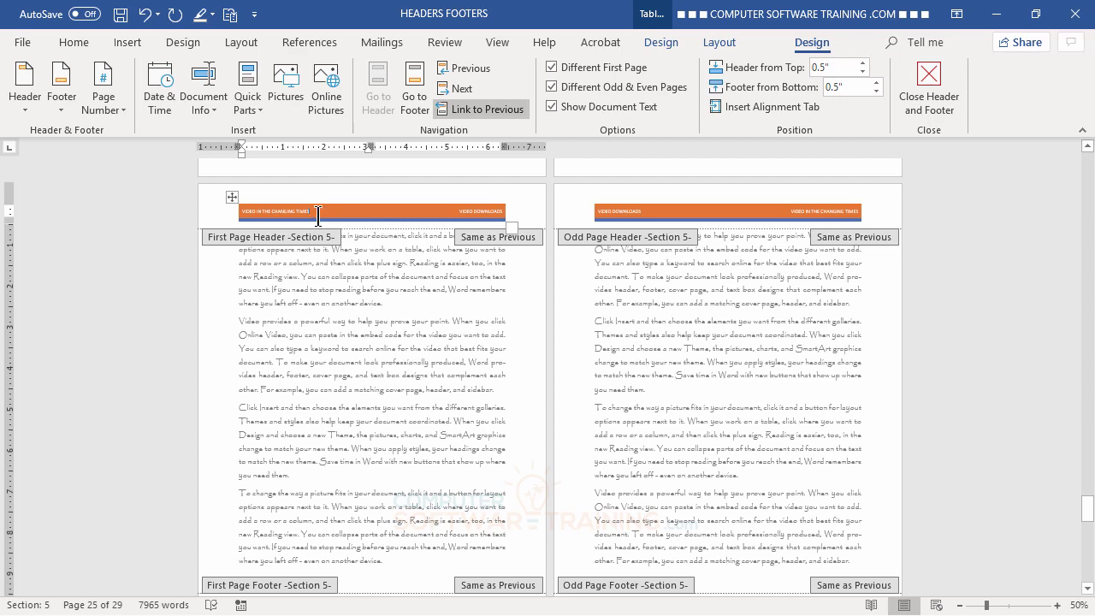
pyautogui.click(462, 107)
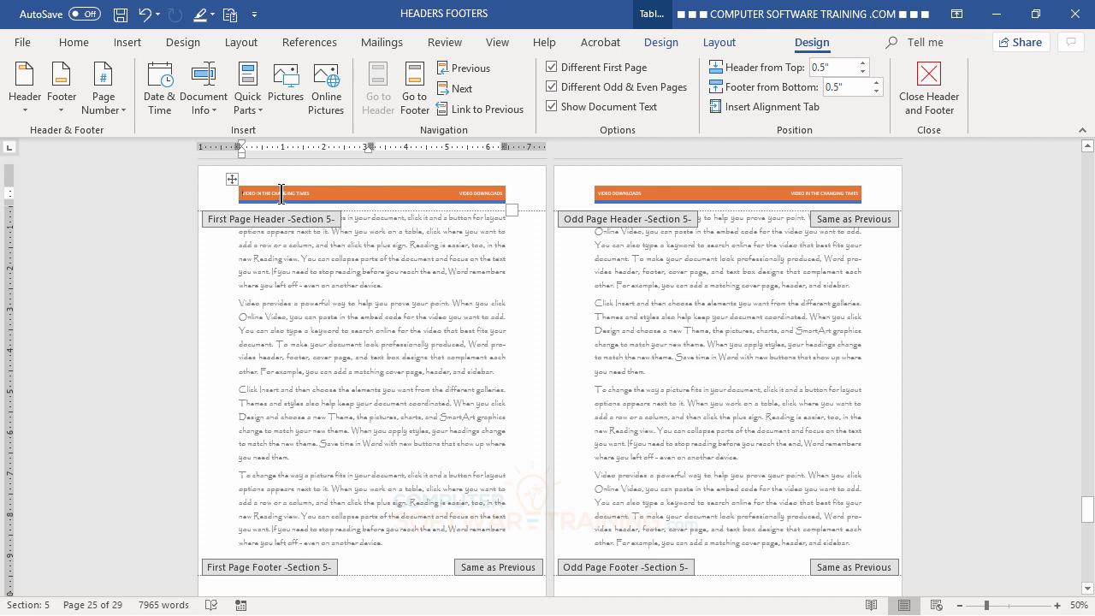
pyautogui.click(467, 189)
pyautogui.click(471, 202)
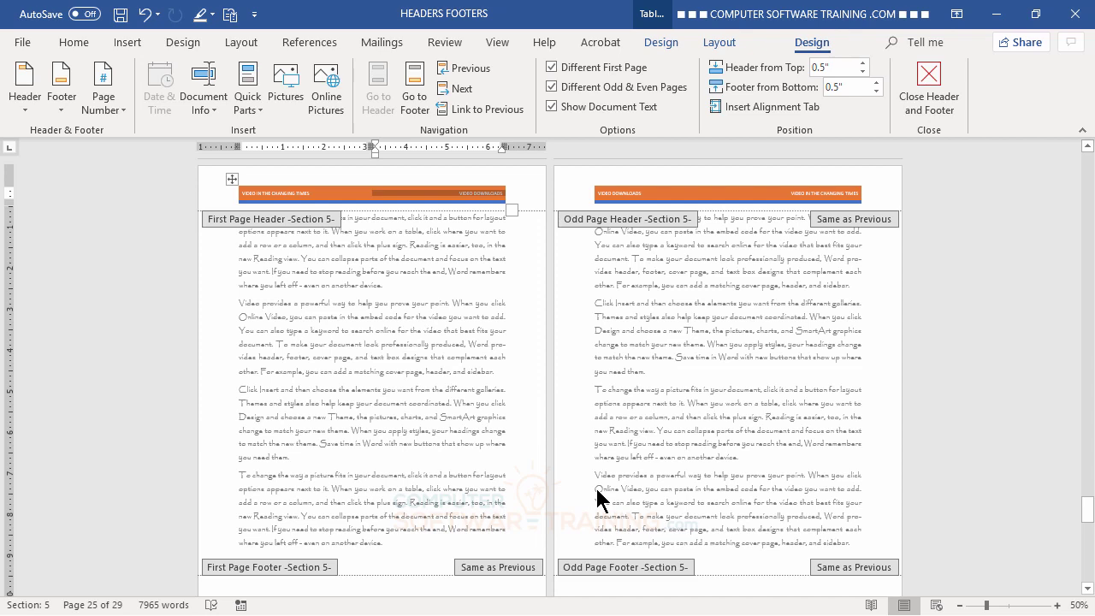
pyautogui.press('Delete')
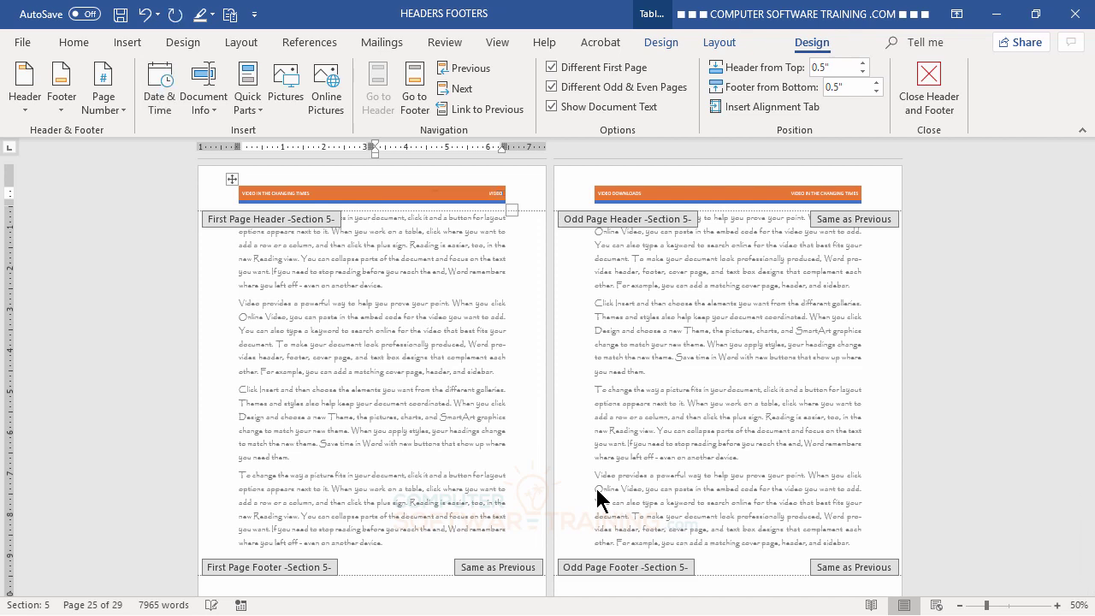
pyautogui.write('VIDEO AND BEYOND')
# Unlink section 5's odd page header from the previous section and replace its "VIDEO DOWNLOADS" text with "VIDEO AND BEYOND".
pyautogui.click(657, 191)
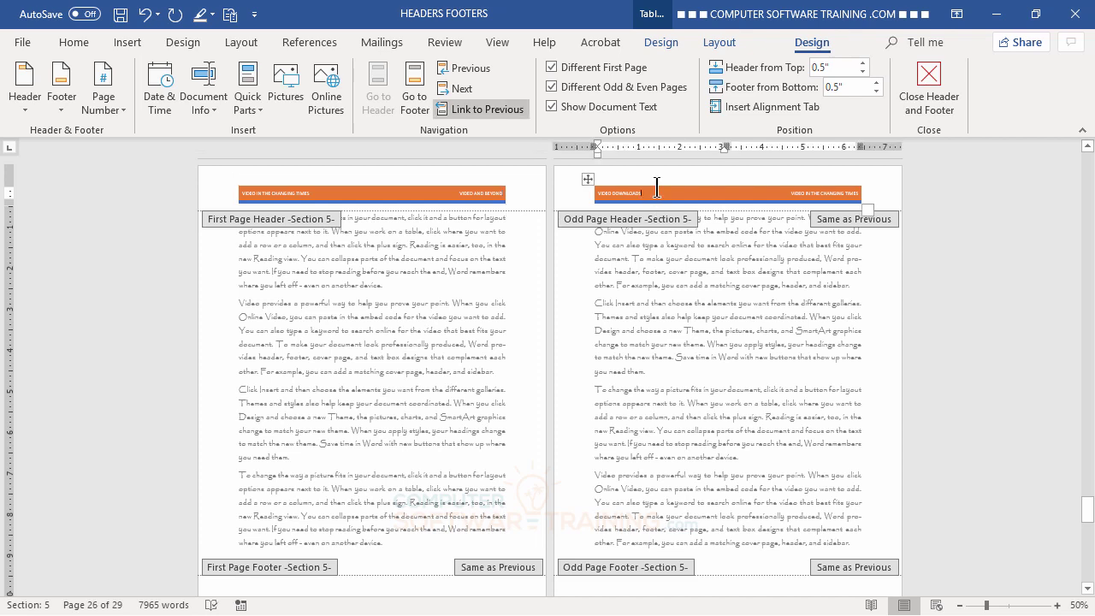
pyautogui.click(466, 110)
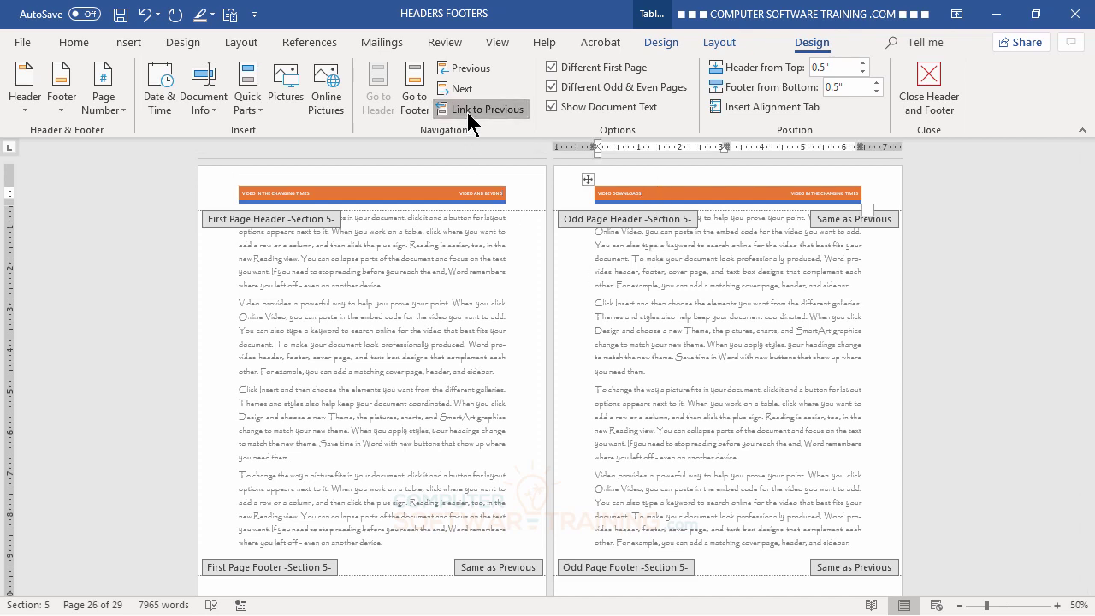
pyautogui.tripleClick(610, 189)
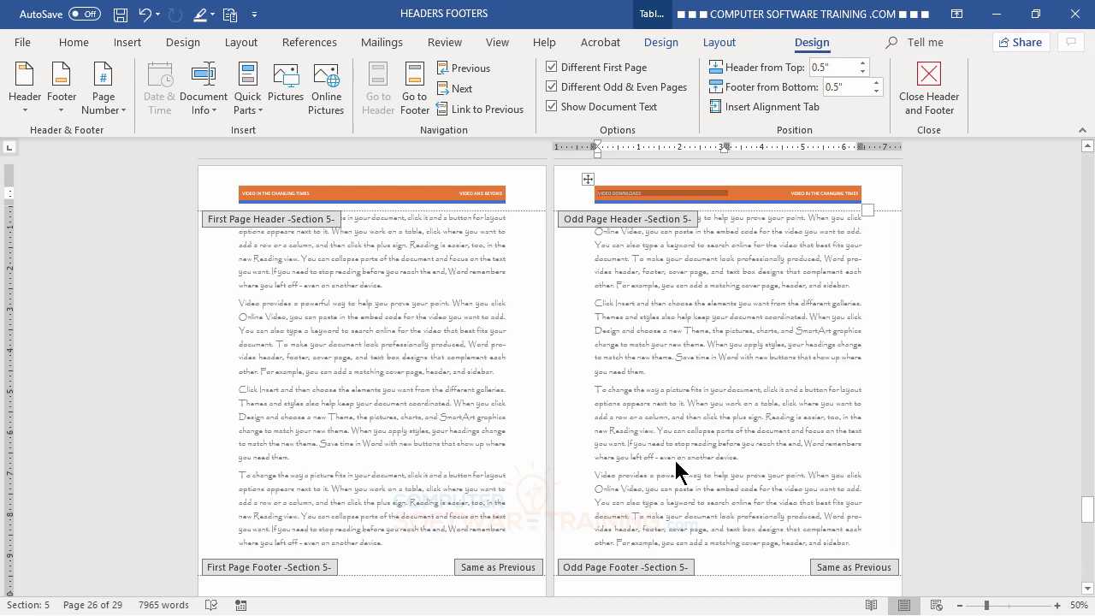
pyautogui.press('Delete')
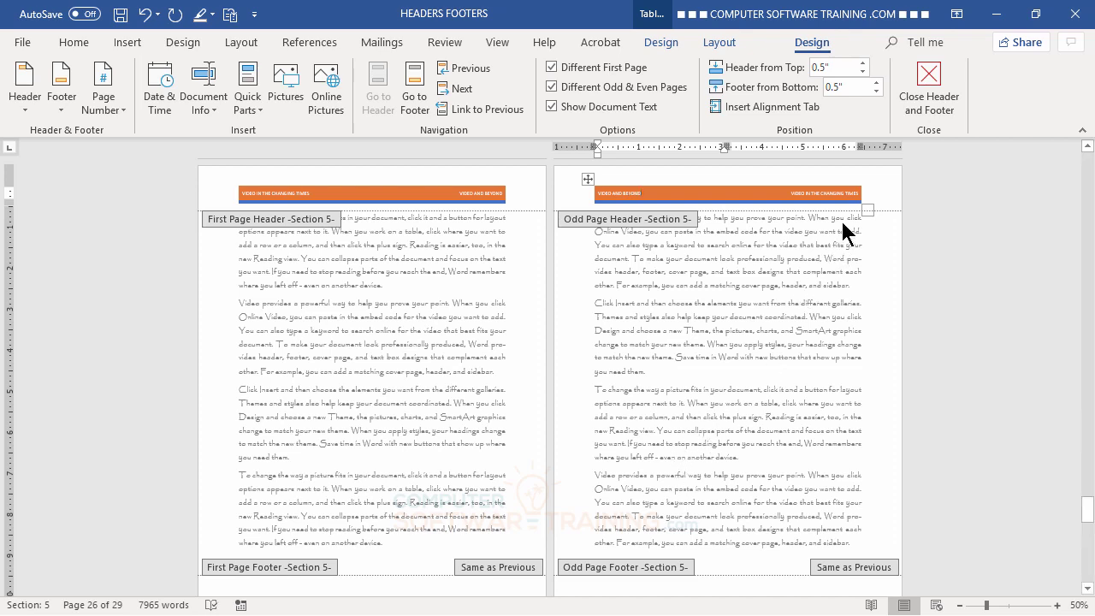
pyautogui.click(816, 194)
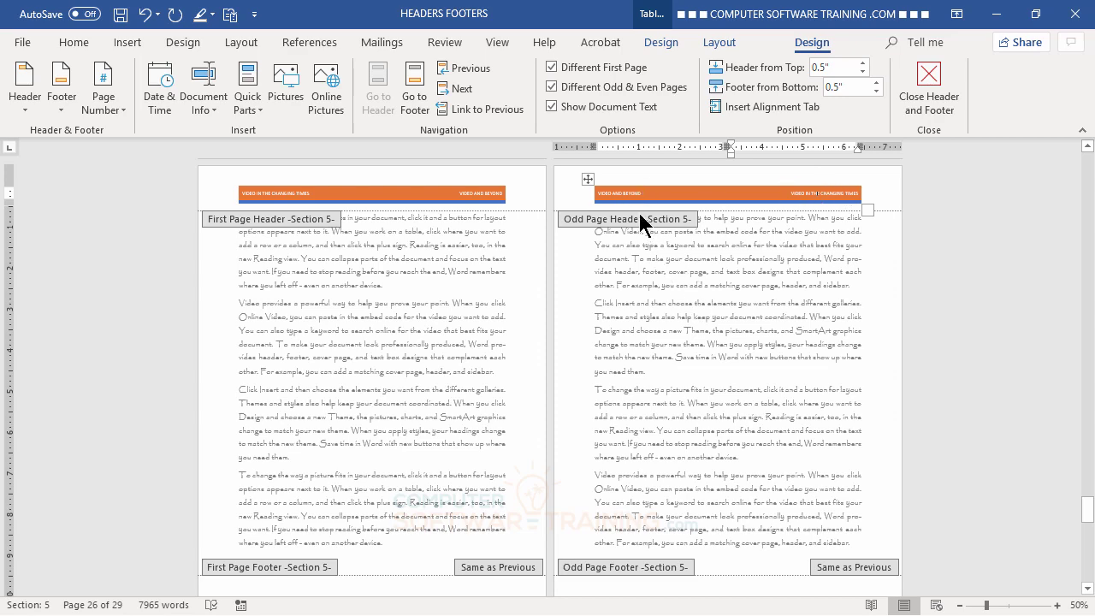
# Replace the "VIDEO IN THE CLASSROOM" text in section 5's even page header with "VIDEO AND BEYOND".
pyautogui.scroll(-5, 766, 273)
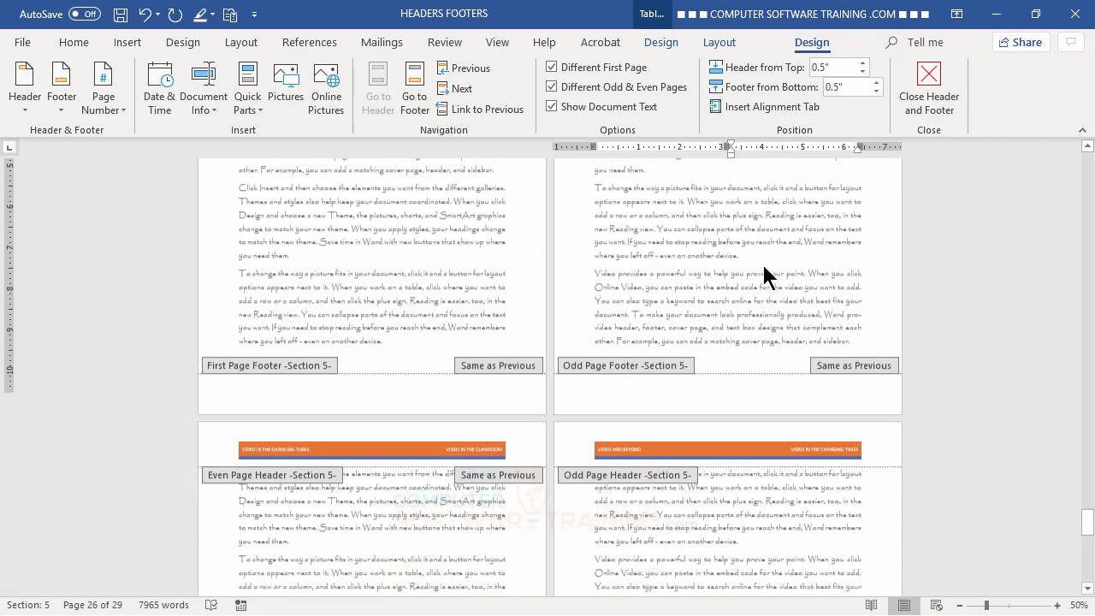
pyautogui.scroll(-1, 764, 274)
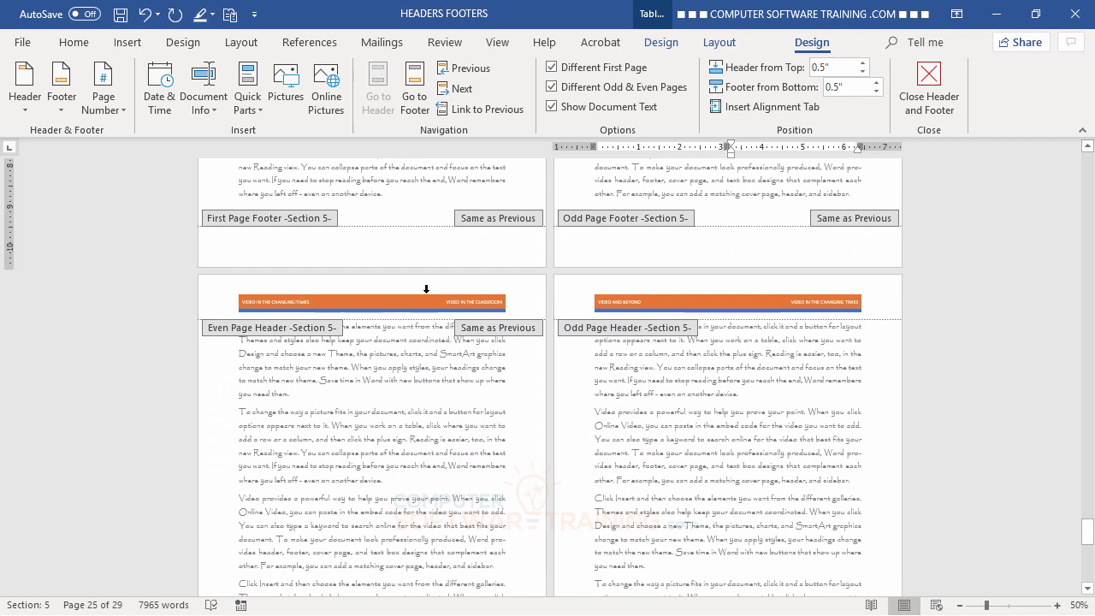
pyautogui.tripleClick(469, 301)
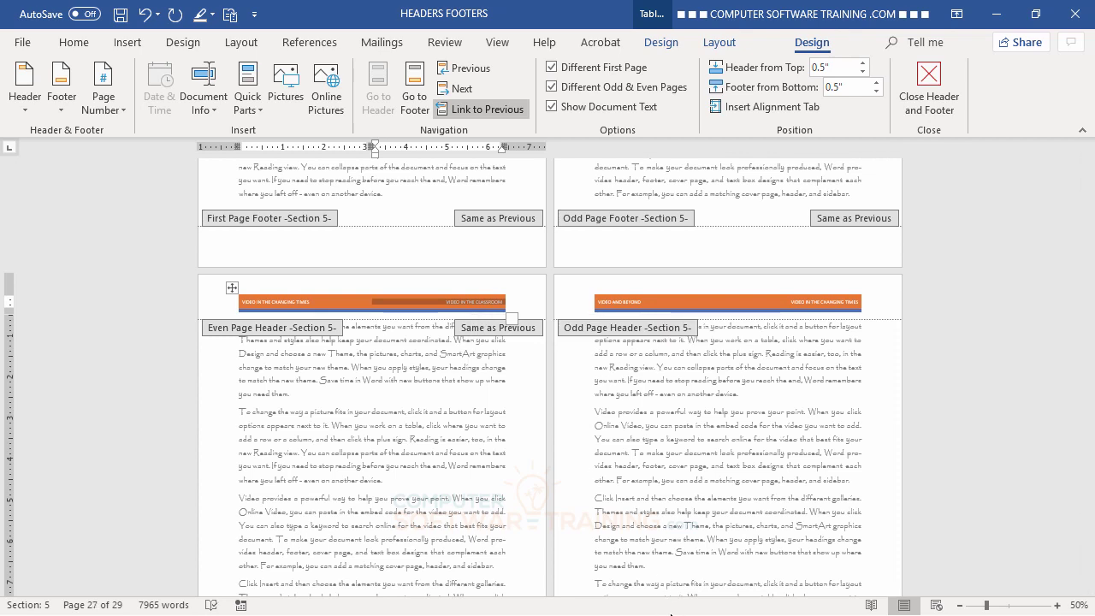
pyautogui.press('Delete')
pyautogui.write('VI')
pyautogui.write('DEO AND BEYO')
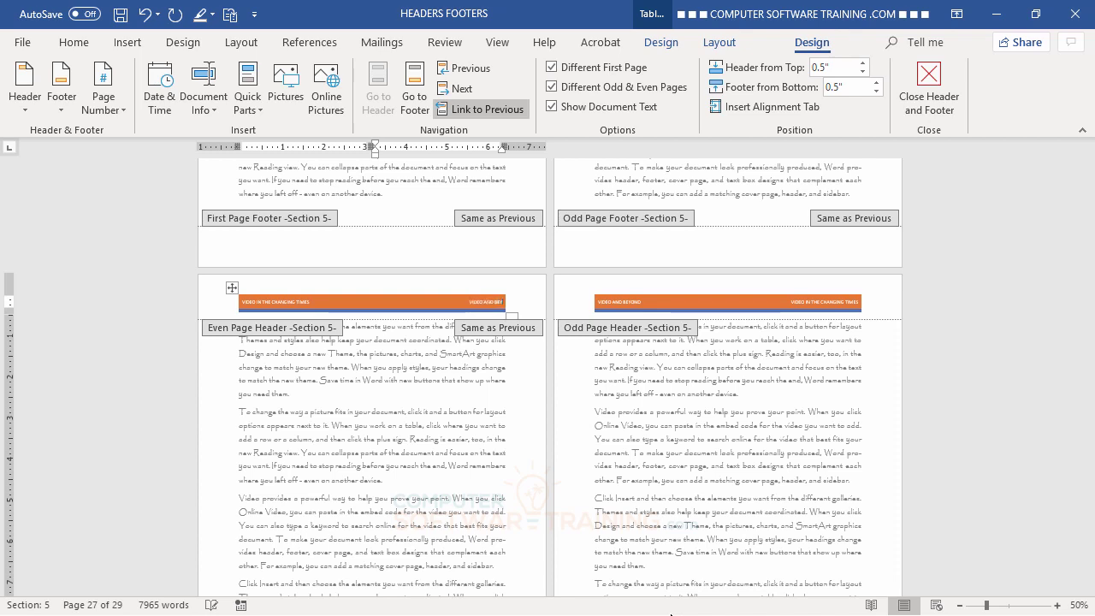
pyautogui.write('ND')
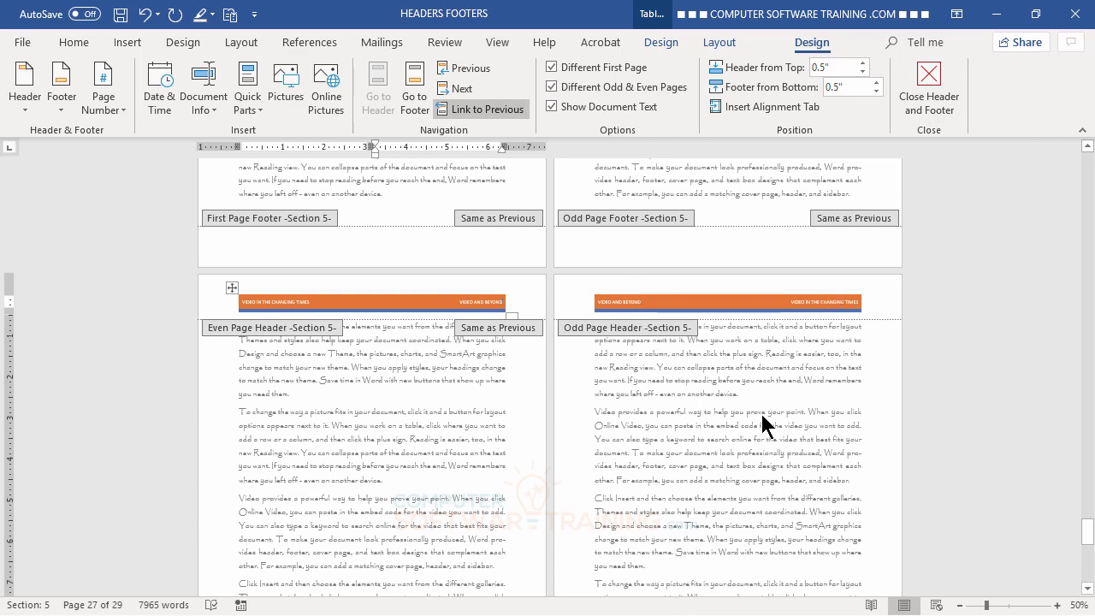
# Review the headers on section 5's last pages, in section 4, and in sections 1 and 2 at the document's start.
pyautogui.scroll(-3, 759, 414)
pyautogui.scroll(-5, 758, 410)
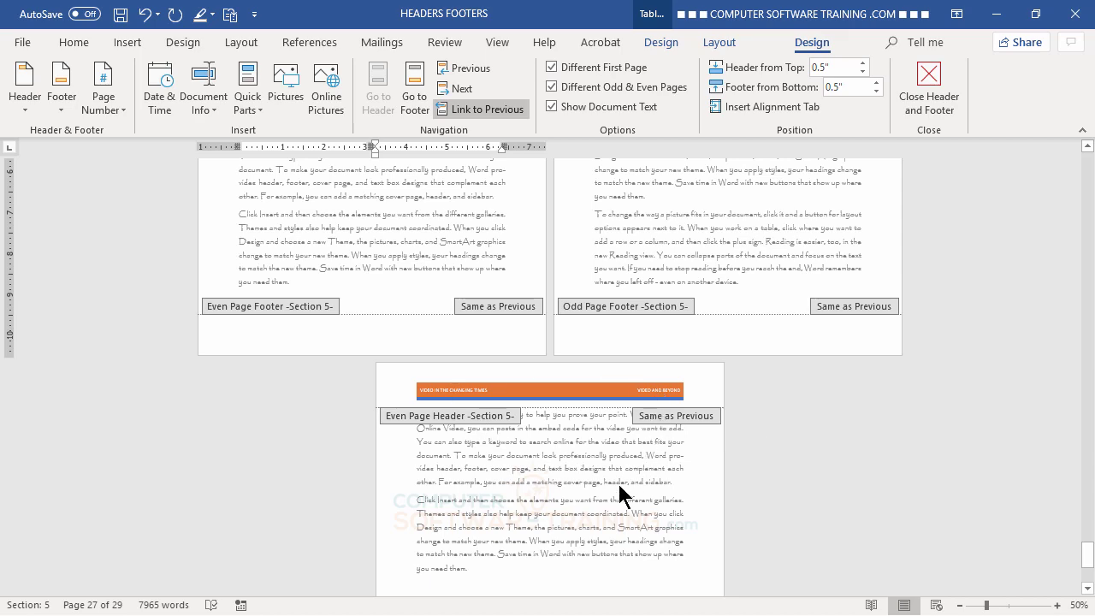
pyautogui.scroll(10, 622, 494)
pyautogui.scroll(10, 622, 495)
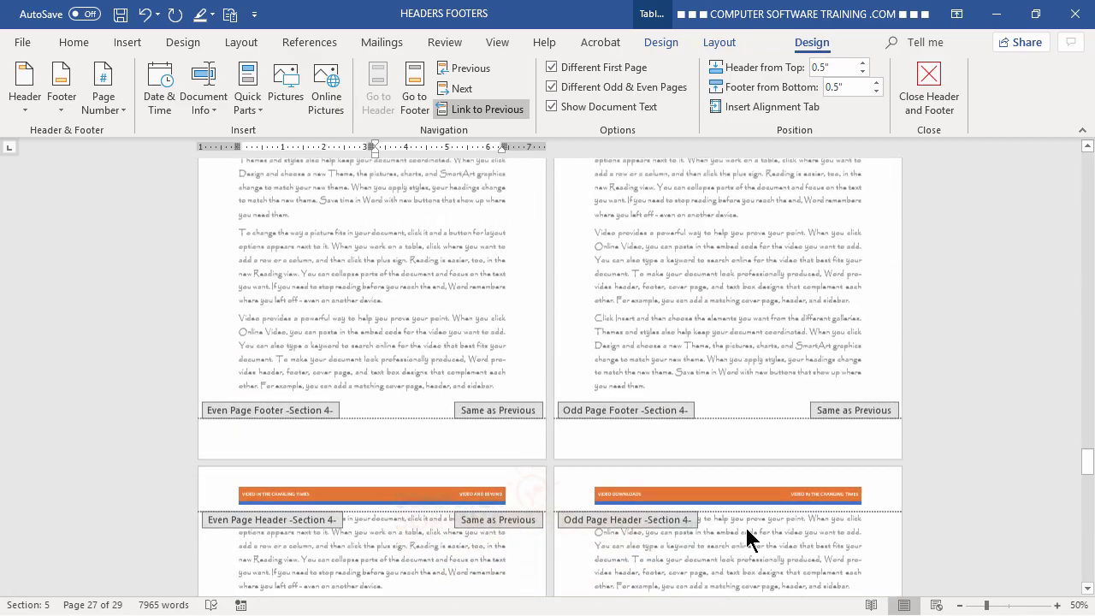
pyautogui.scroll(3, 1089, 394)
pyautogui.moveTo(1089, 393); pyautogui.dragTo(1086, 146)
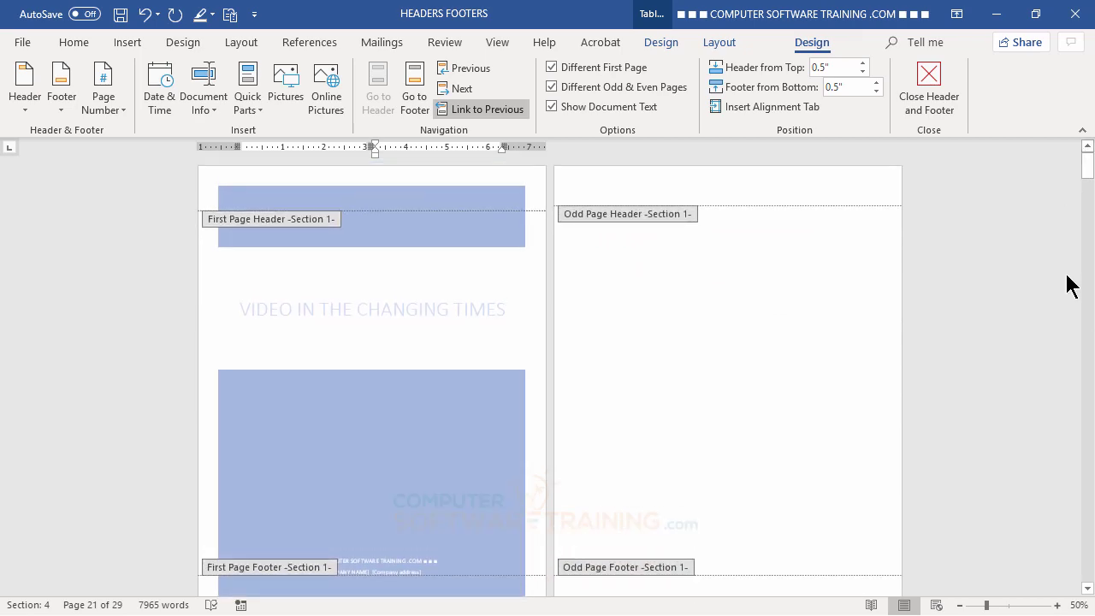
pyautogui.scroll(-4, 932, 367)
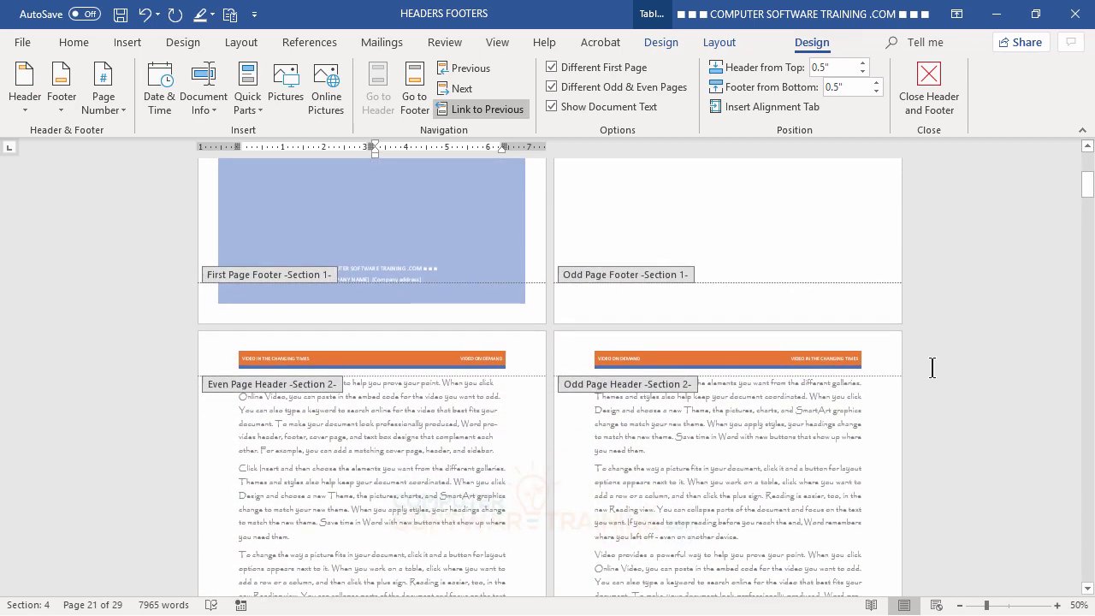
pyautogui.scroll(2, 933, 367)
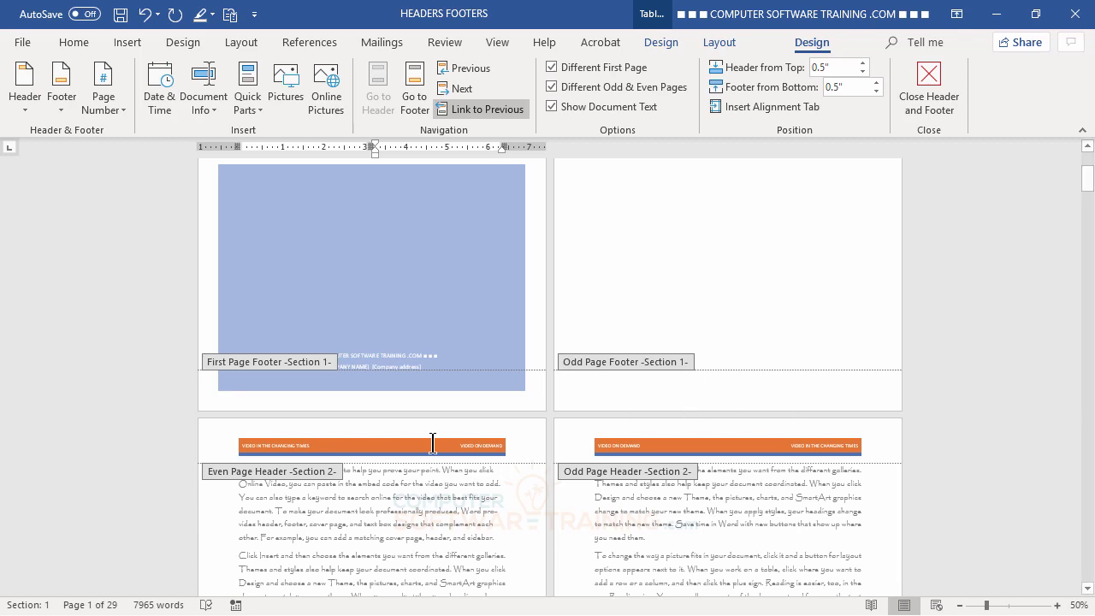
# Unlink section 2's even page footer on page 3 from the previous section and insert the Tab 1 bottom-of-page number.
pyautogui.scroll(-1, 434, 444)
pyautogui.scroll(-5, 434, 444)
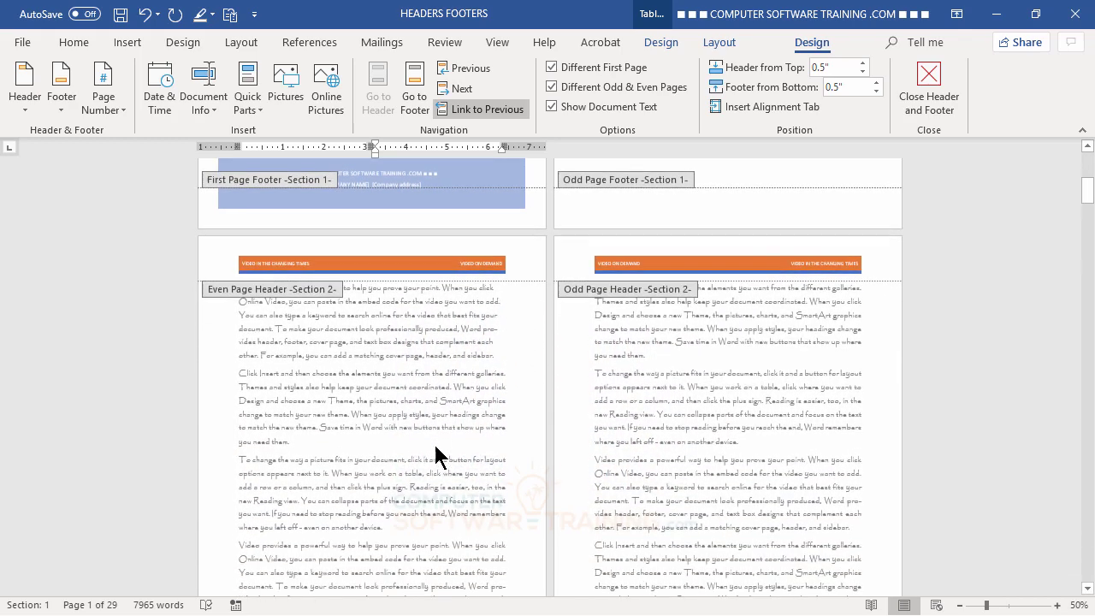
pyautogui.scroll(-2, 434, 445)
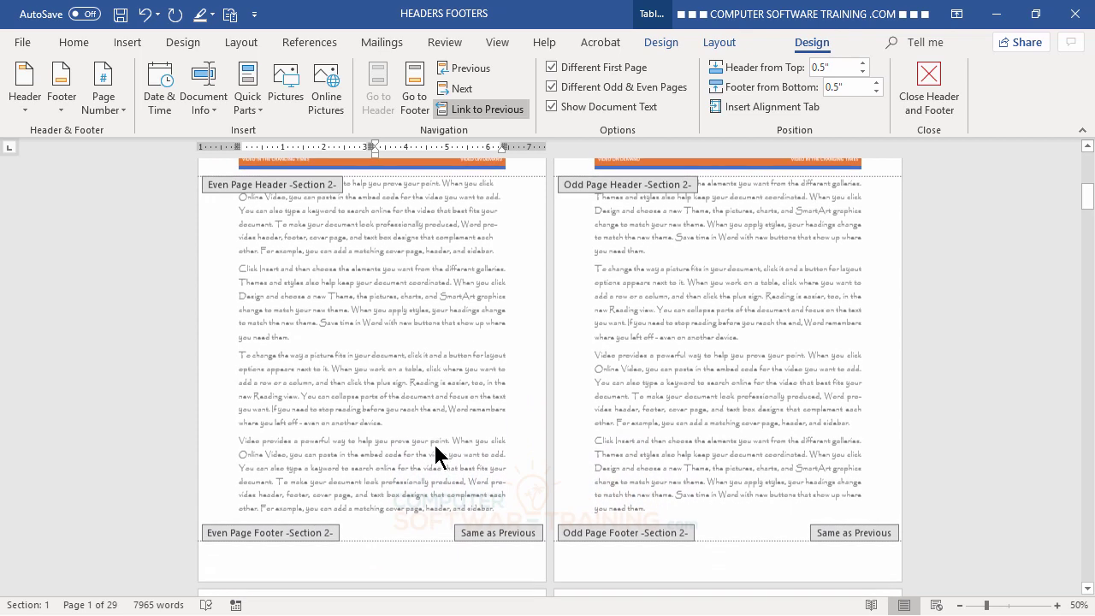
pyautogui.click(336, 558)
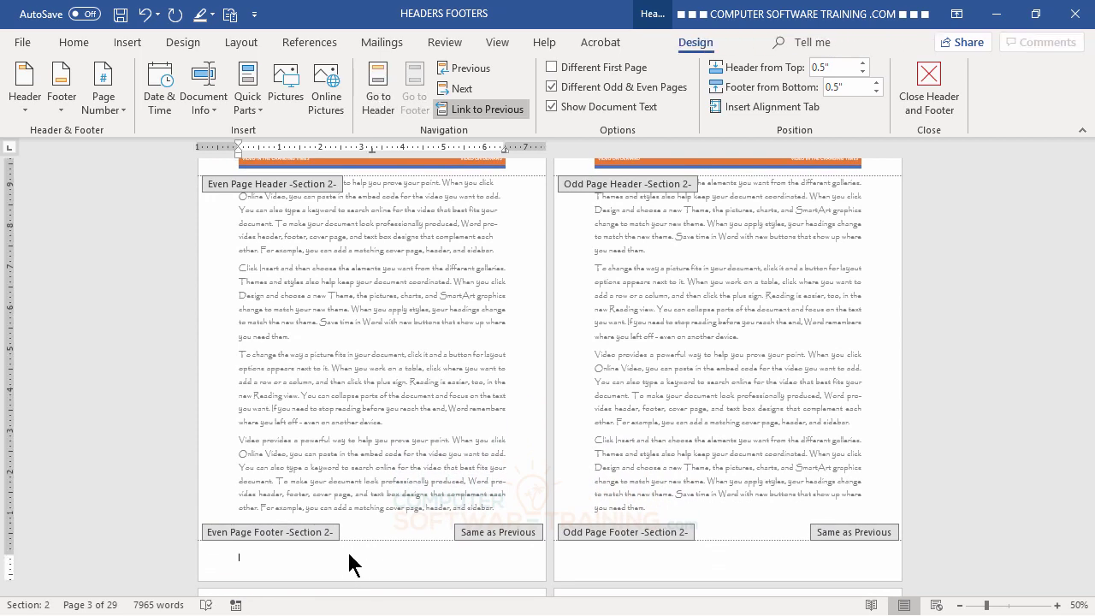
pyautogui.click(472, 109)
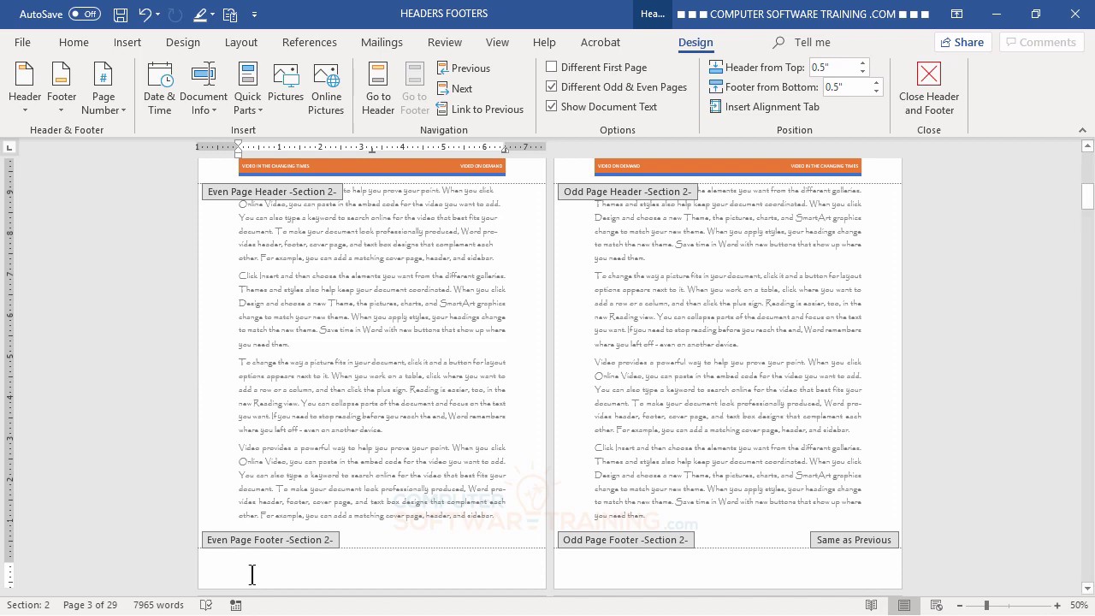
pyautogui.click(112, 116)
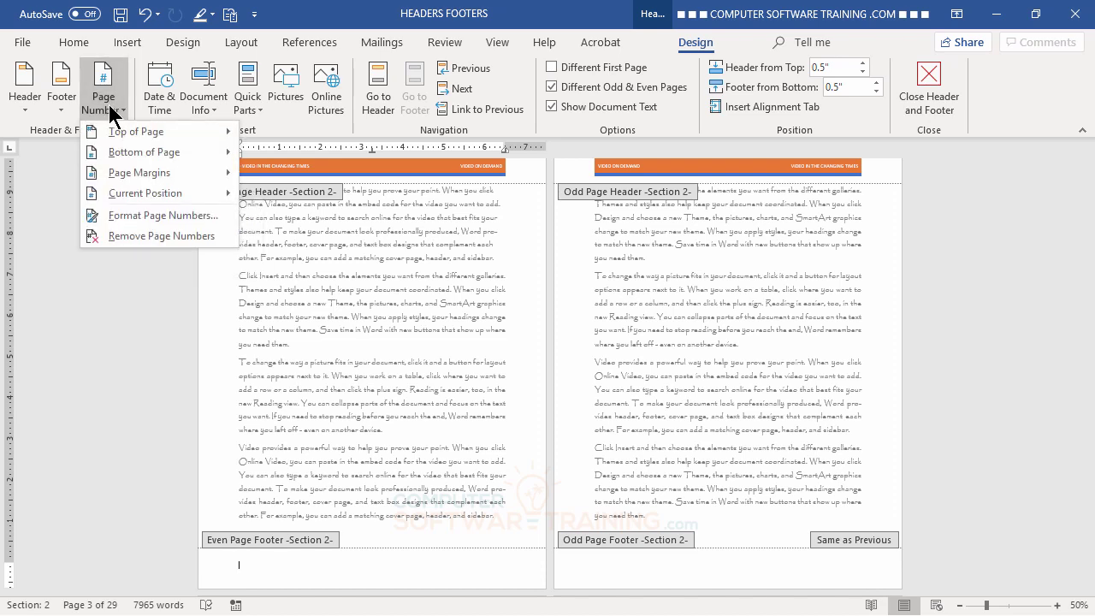
pyautogui.moveTo(128, 159)
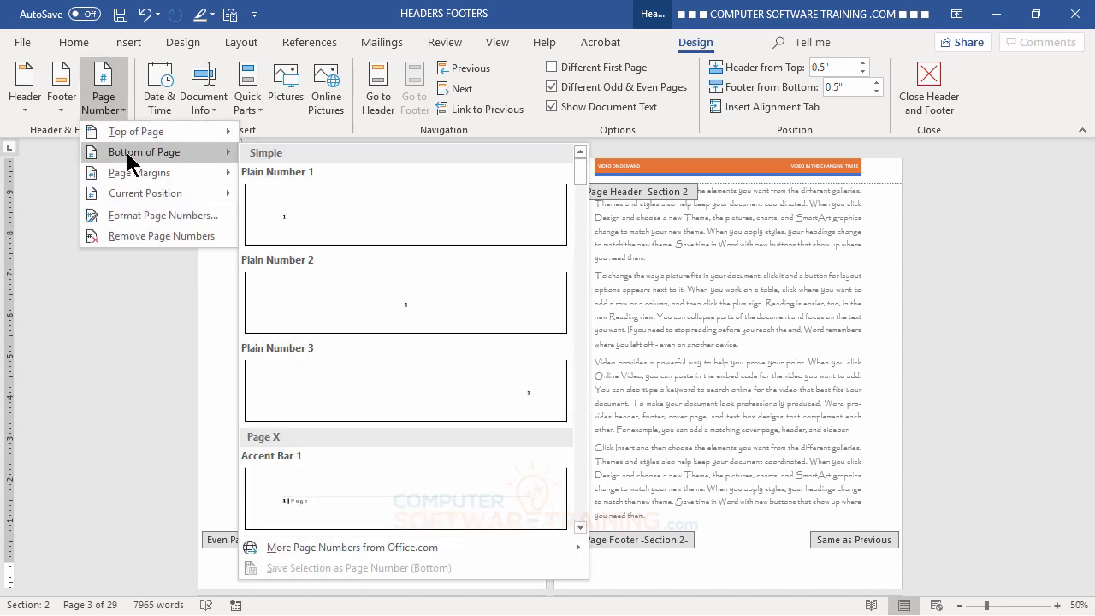
pyautogui.moveTo(581, 181); pyautogui.dragTo(575, 301)
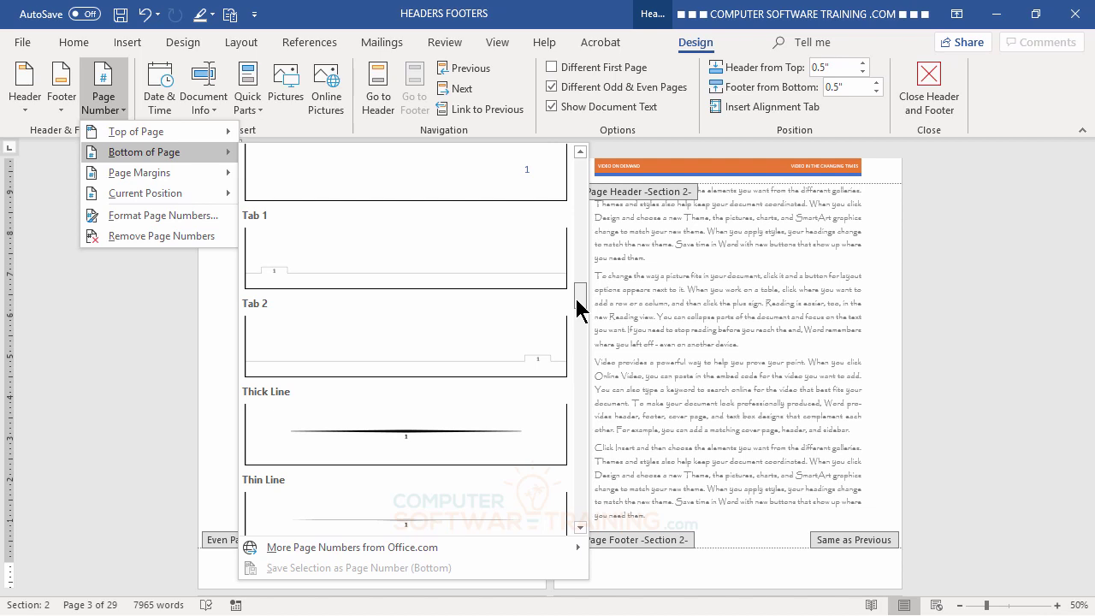
pyautogui.click(325, 256)
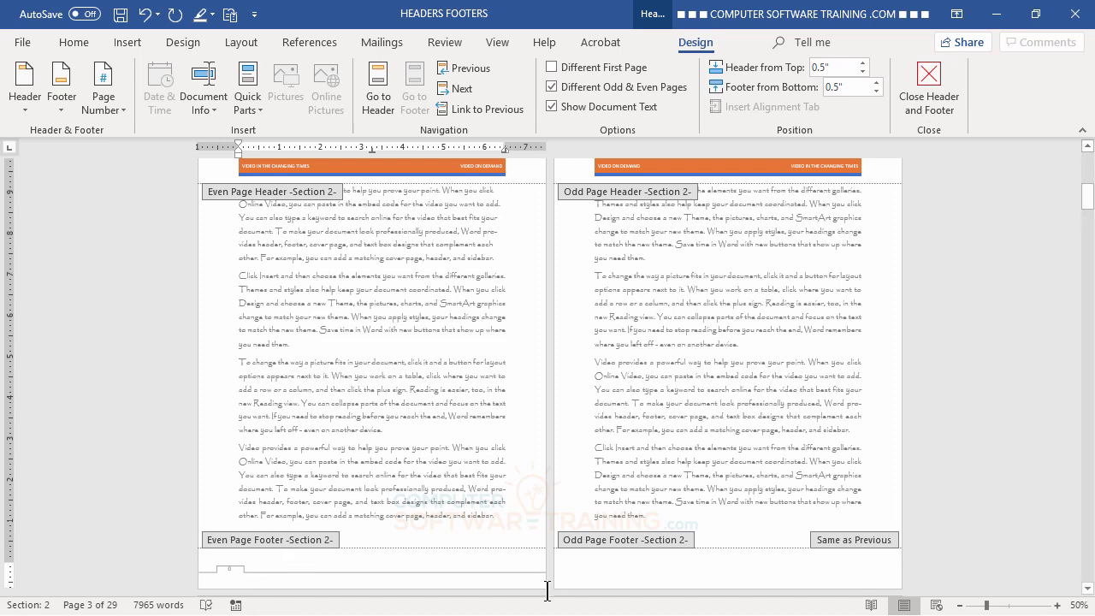
# Insert the Tab 2 bottom-of-page number in section 2's odd page footer on page 4.
pyautogui.click(623, 569)
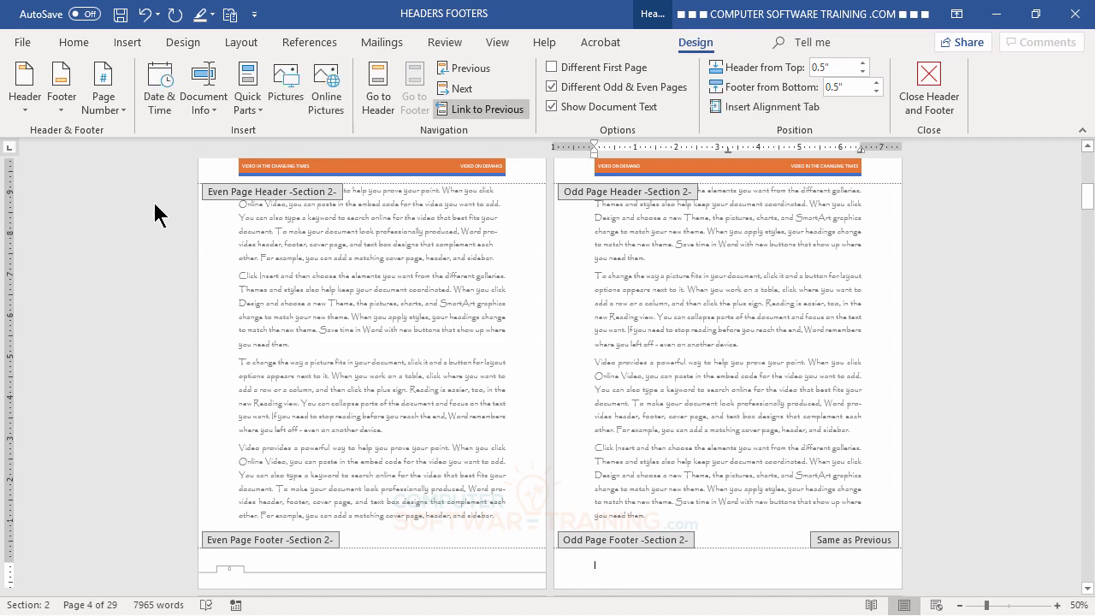
pyautogui.click(103, 105)
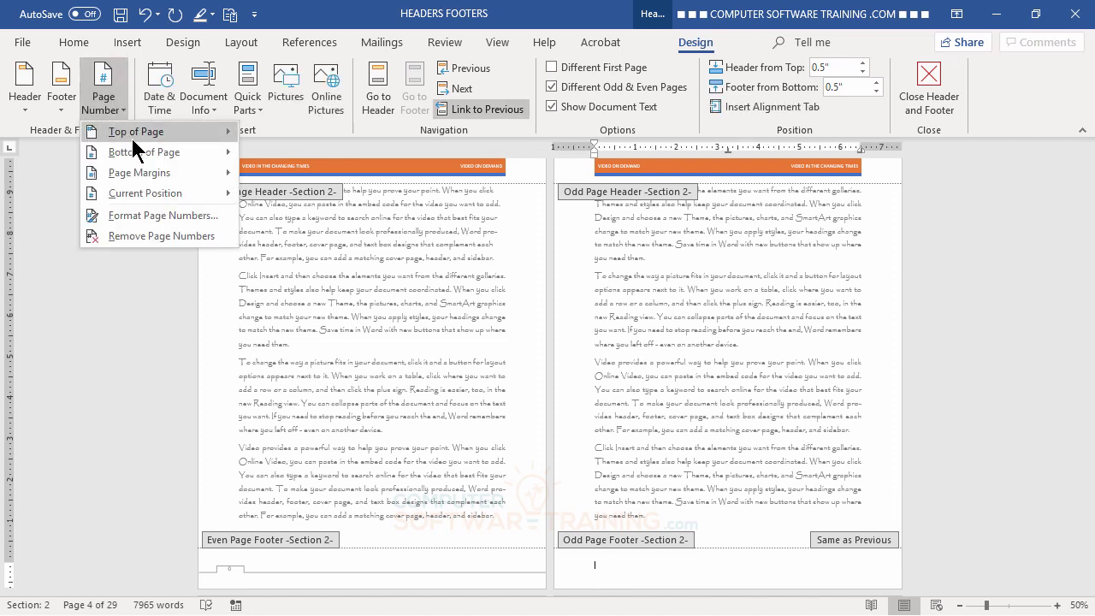
pyautogui.moveTo(156, 159)
pyautogui.scroll(-15, 415, 256)
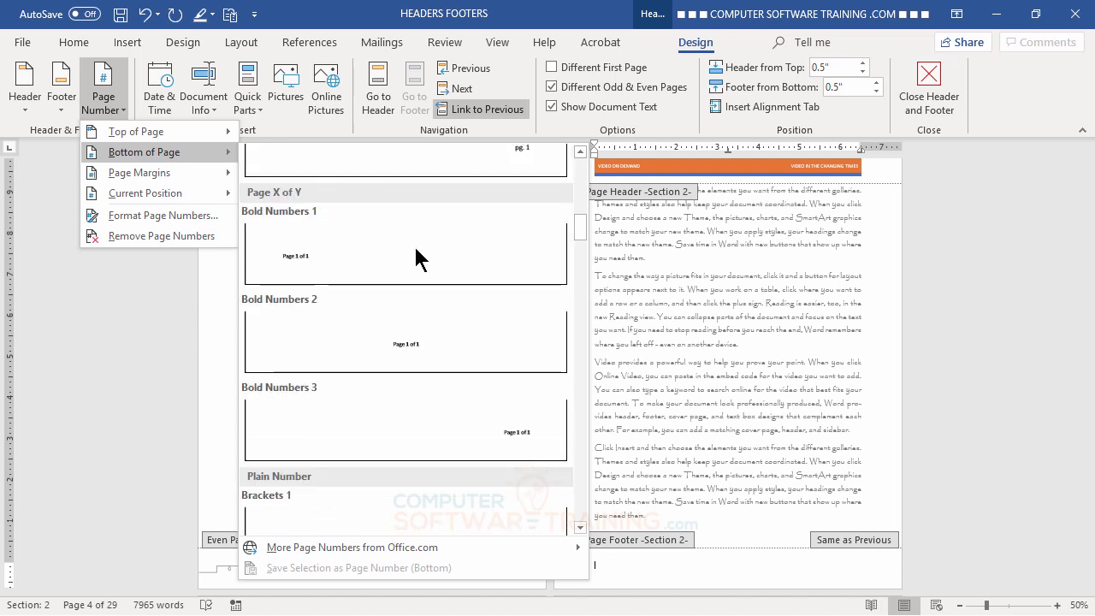
pyautogui.scroll(-15, 416, 257)
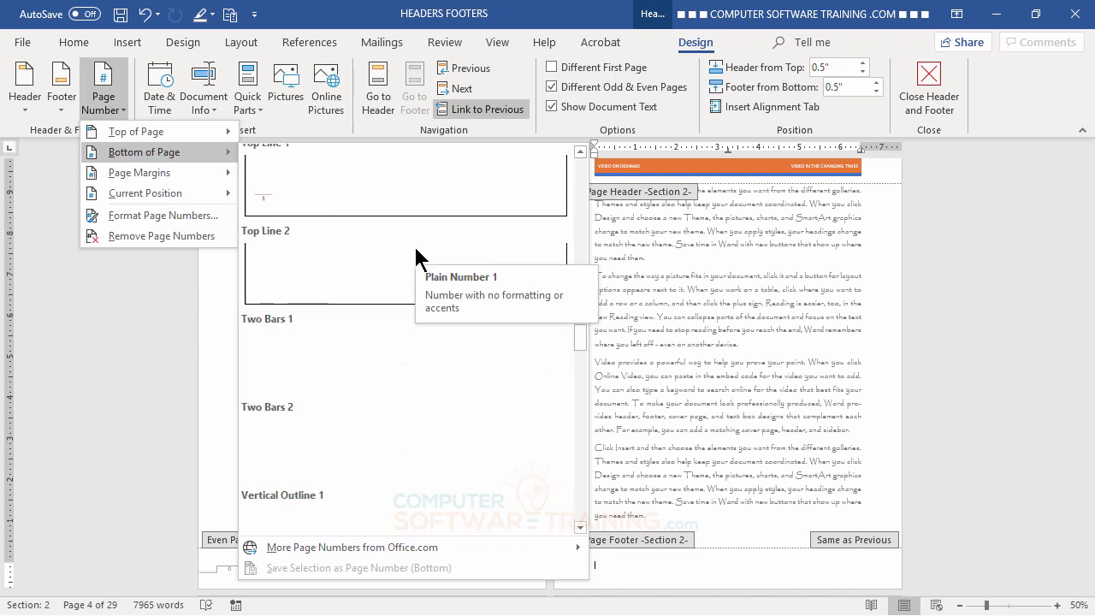
pyautogui.scroll(-10, 415, 257)
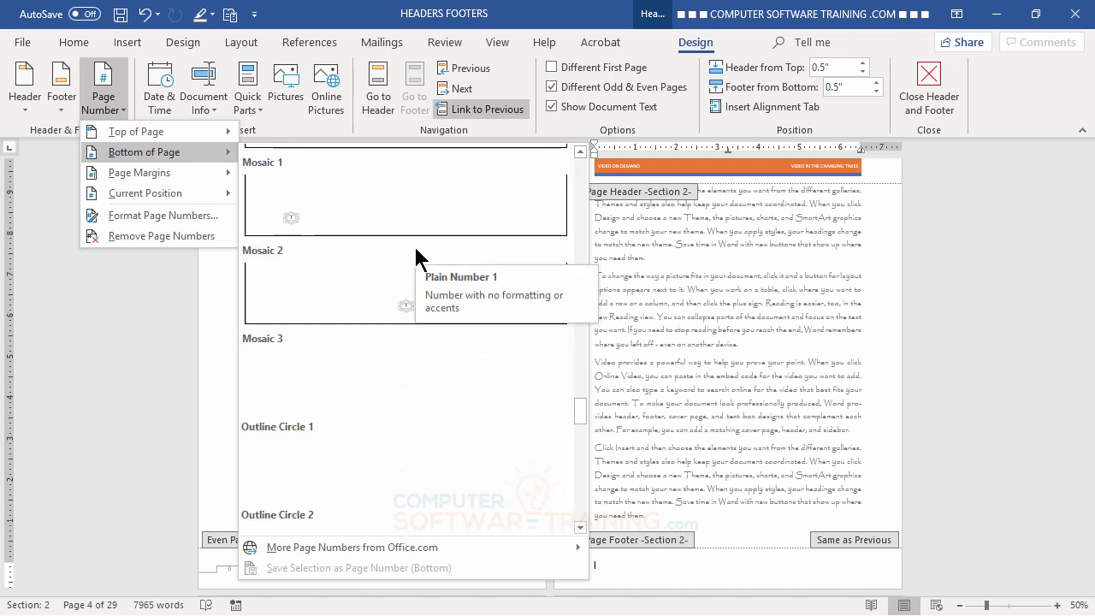
pyautogui.scroll(-10, 416, 256)
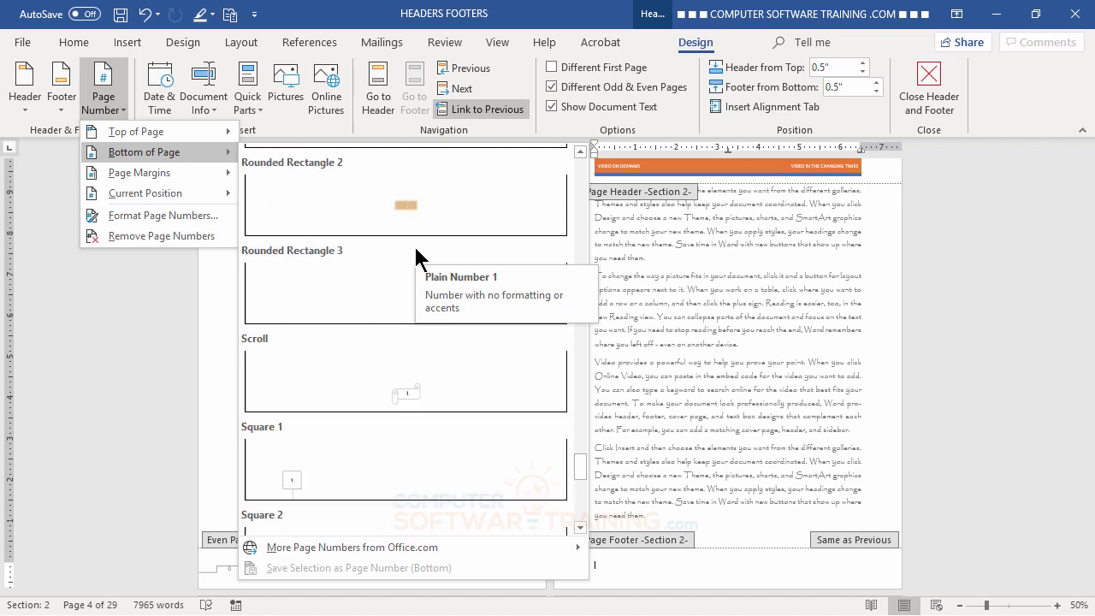
pyautogui.scroll(-3, 416, 256)
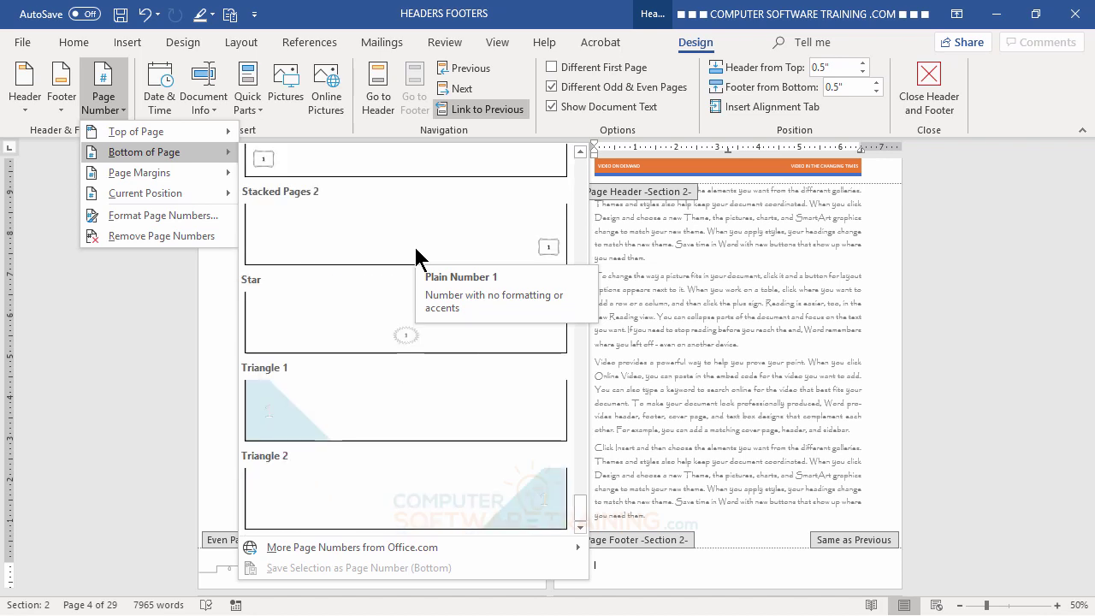
pyautogui.moveTo(582, 513); pyautogui.dragTo(601, 298)
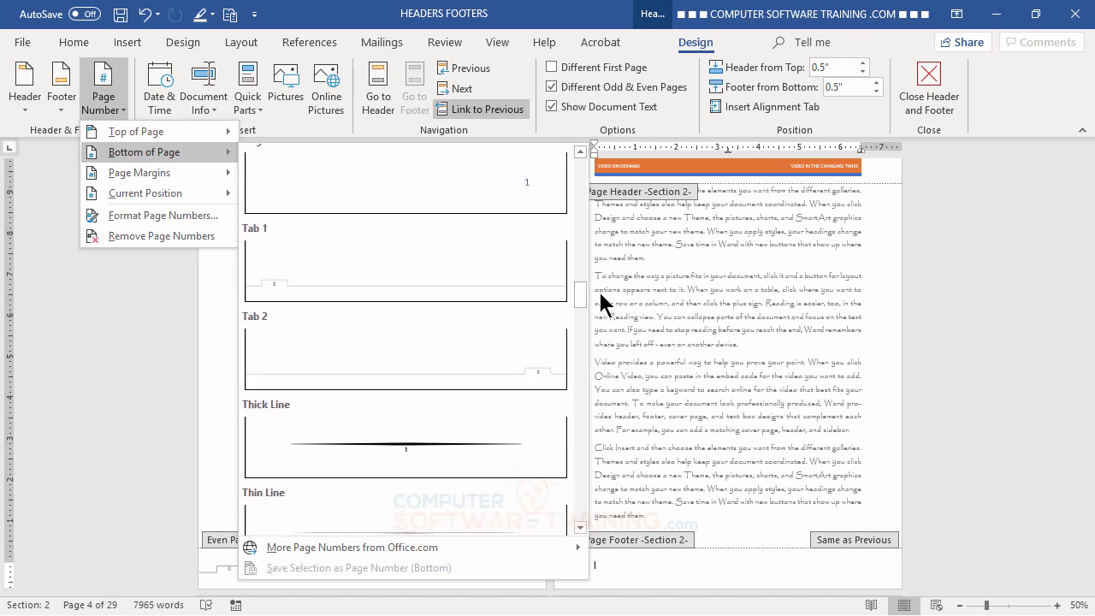
pyautogui.click(429, 370)
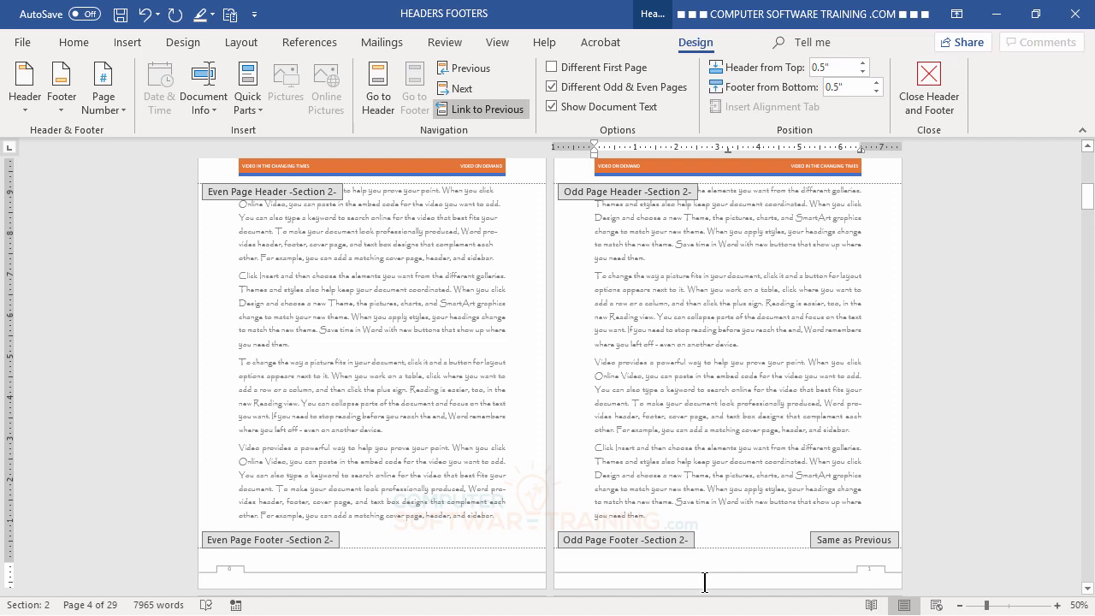
# Check the page numbers in section 2's even and odd page footers on the following pages.
pyautogui.click(264, 562)
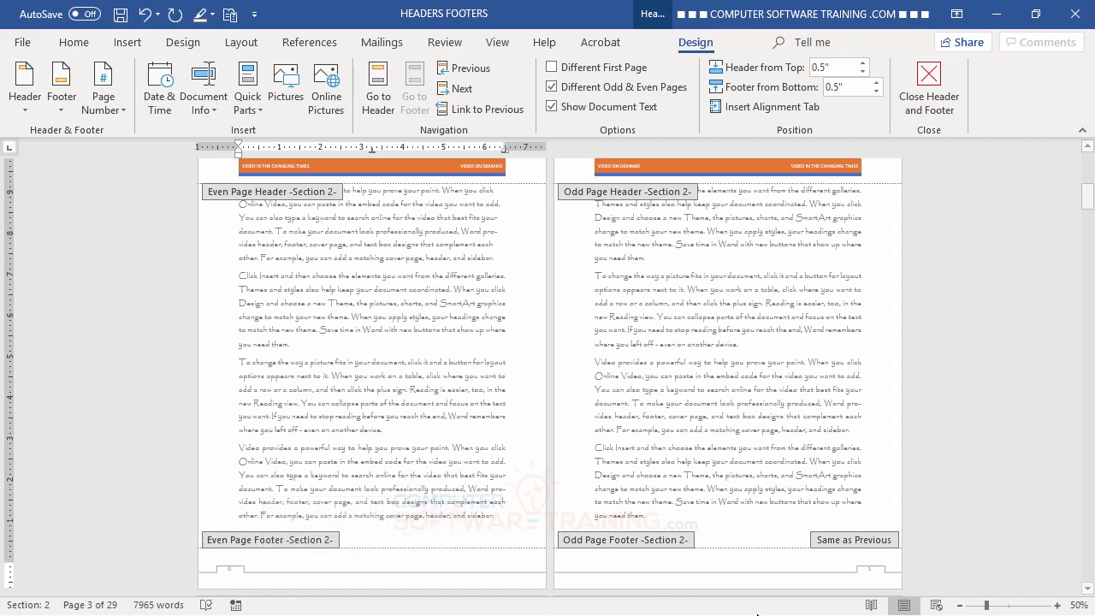
pyautogui.scroll(-8, 723, 443)
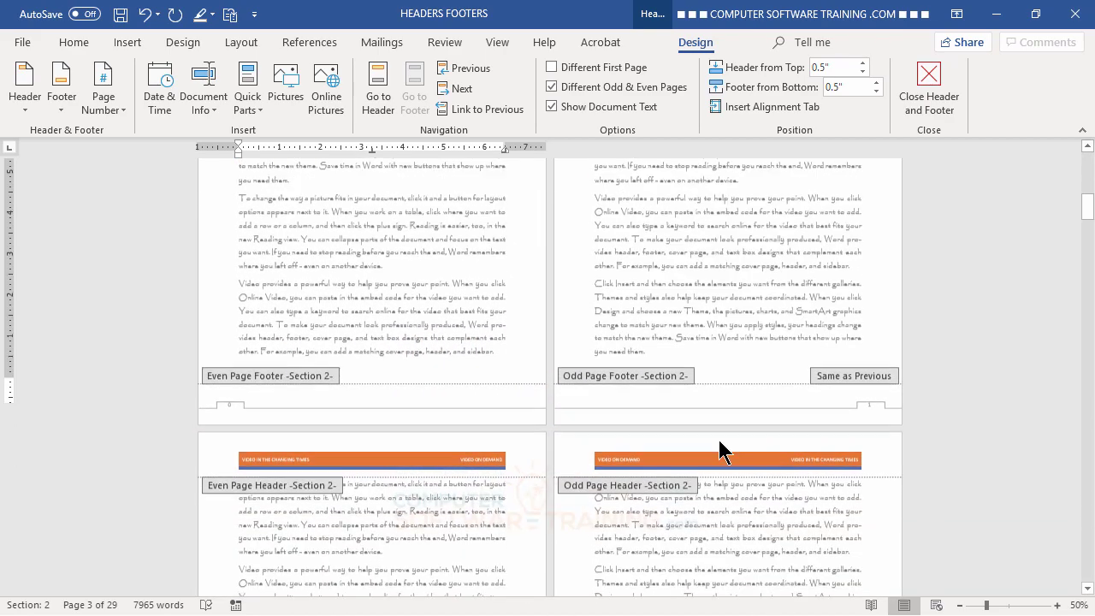
pyautogui.scroll(-3, 717, 436)
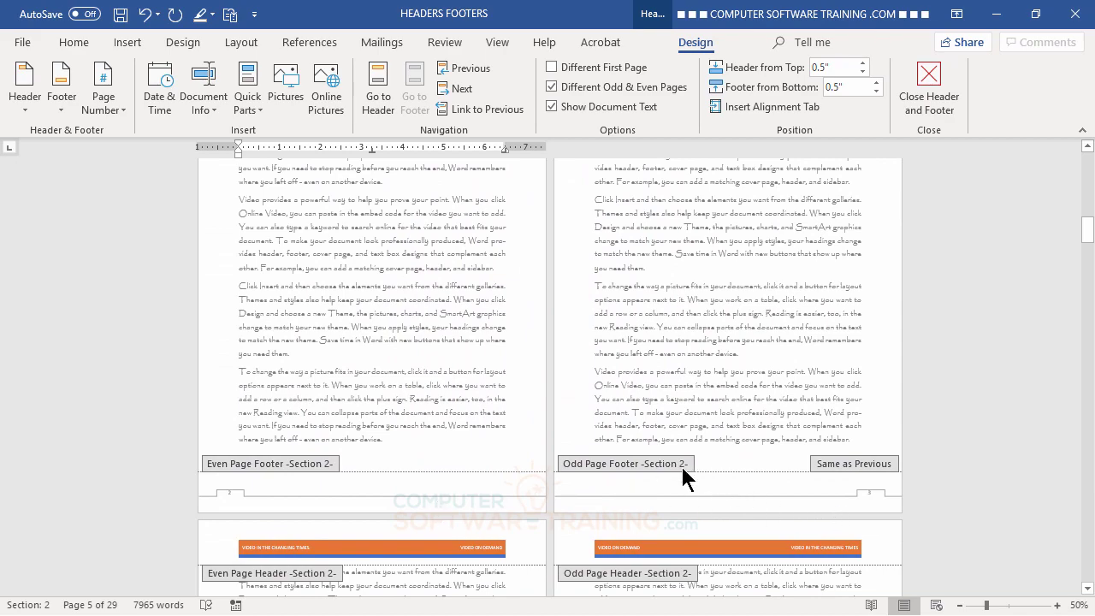
# Examine the page-numbered footers in section 2 and the first and odd page footers in section 1 at the document's start.
pyautogui.scroll(-10, 682, 479)
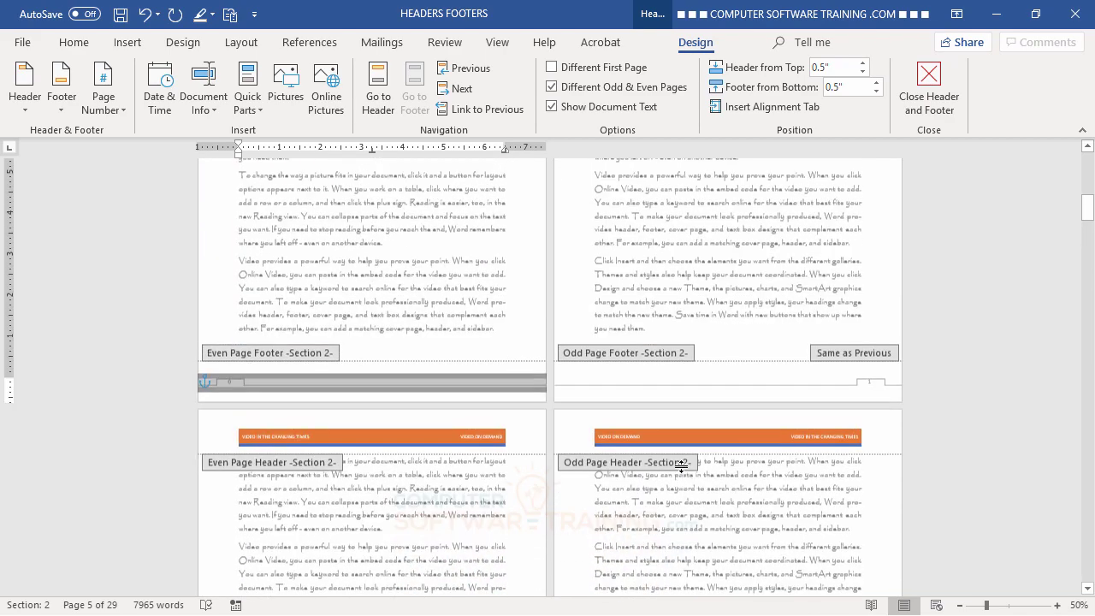
pyautogui.scroll(3, 682, 475)
pyautogui.scroll(8, 557, 487)
pyautogui.scroll(4, 554, 486)
pyautogui.scroll(-2, 555, 485)
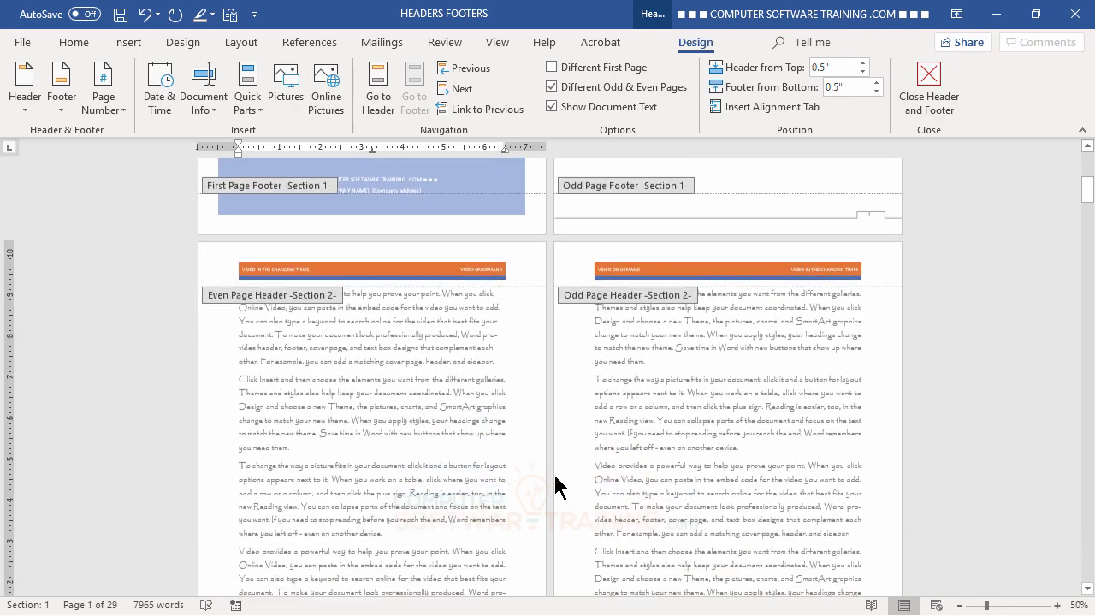
pyautogui.scroll(3, 554, 485)
pyautogui.scroll(3, 552, 484)
pyautogui.scroll(-2, 650, 500)
pyautogui.scroll(3, 708, 490)
pyautogui.scroll(-3, 740, 493)
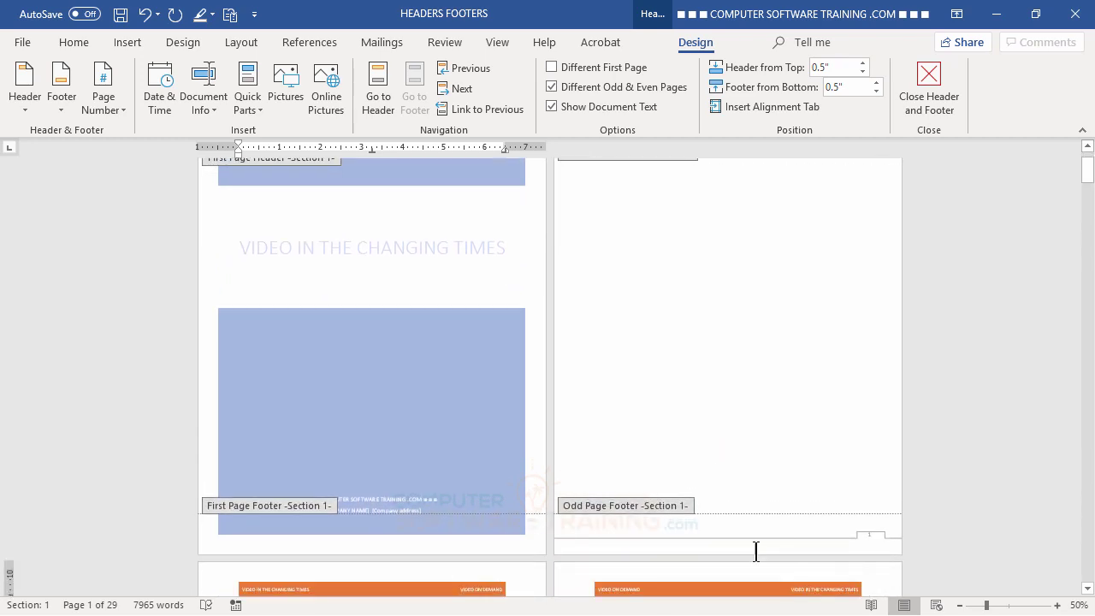
# Turn off the Different First Page option for section 1 from its odd page footer on page 2.
pyautogui.click(841, 535)
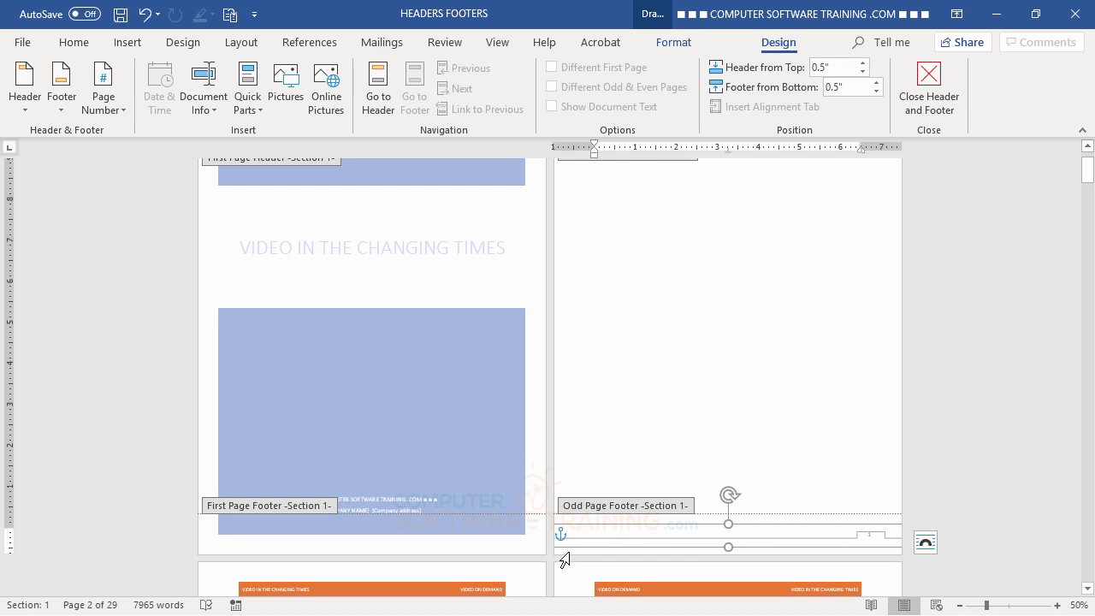
pyautogui.click(580, 527)
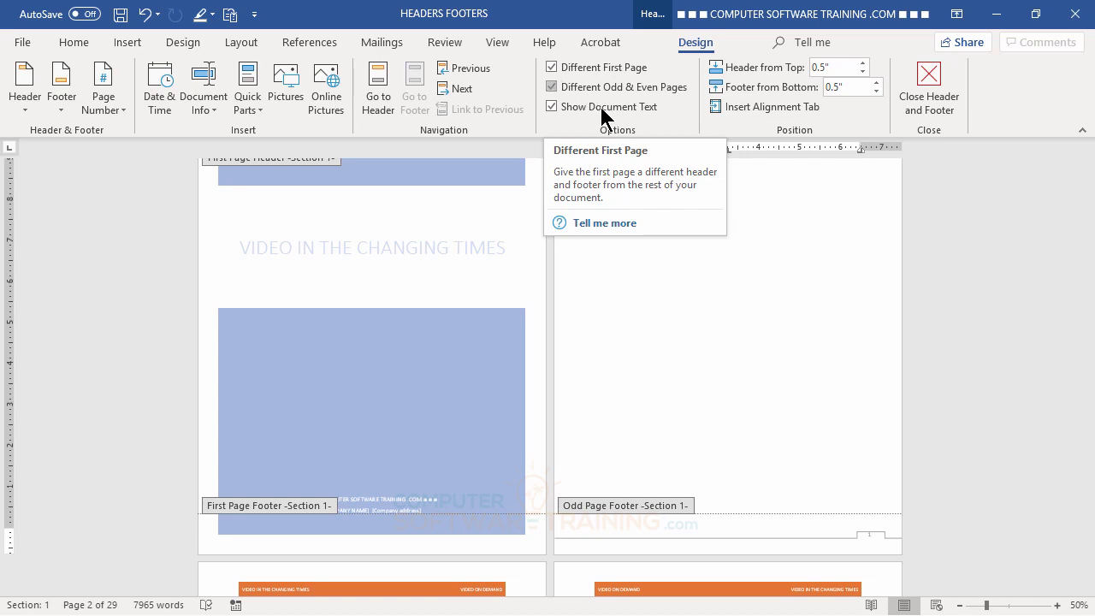
pyautogui.click(550, 66)
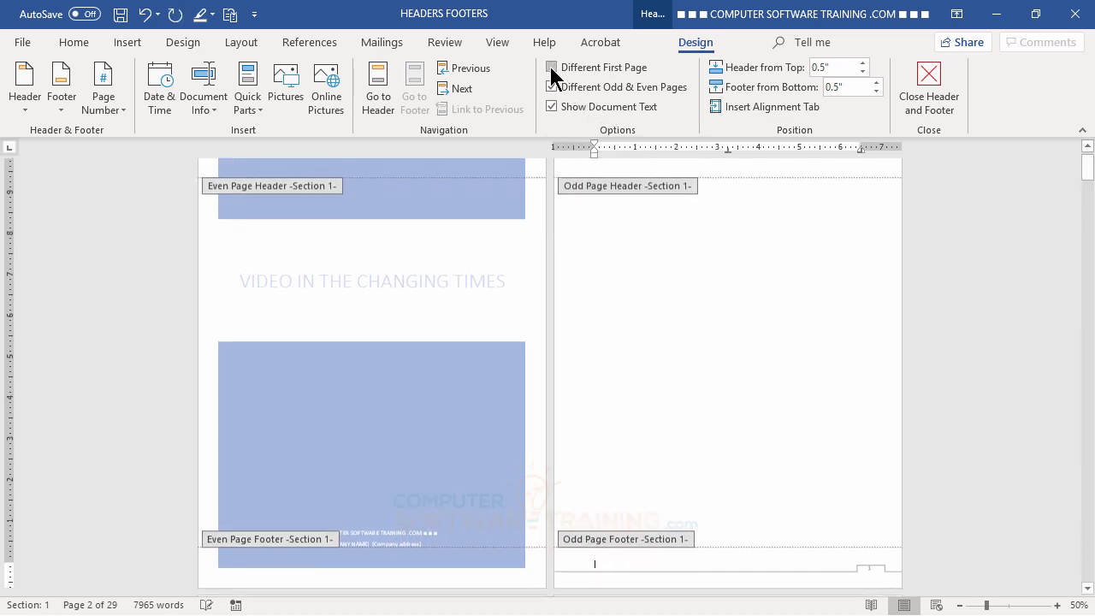
# Delete the page number tab from section 1's odd page footer on page 2.
pyautogui.scroll(-3, 819, 424)
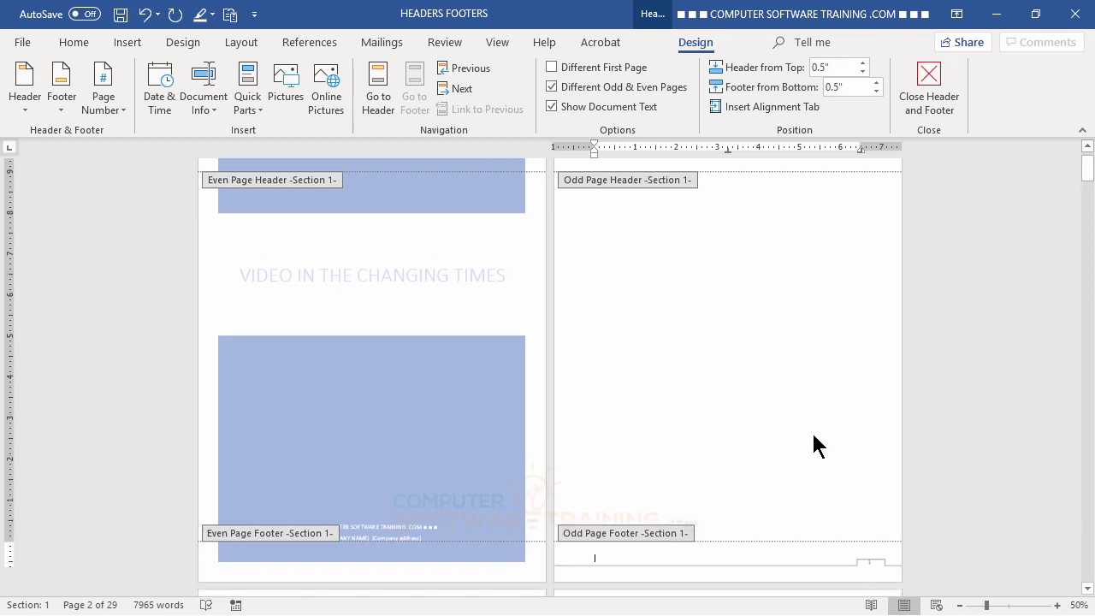
pyautogui.click(724, 508)
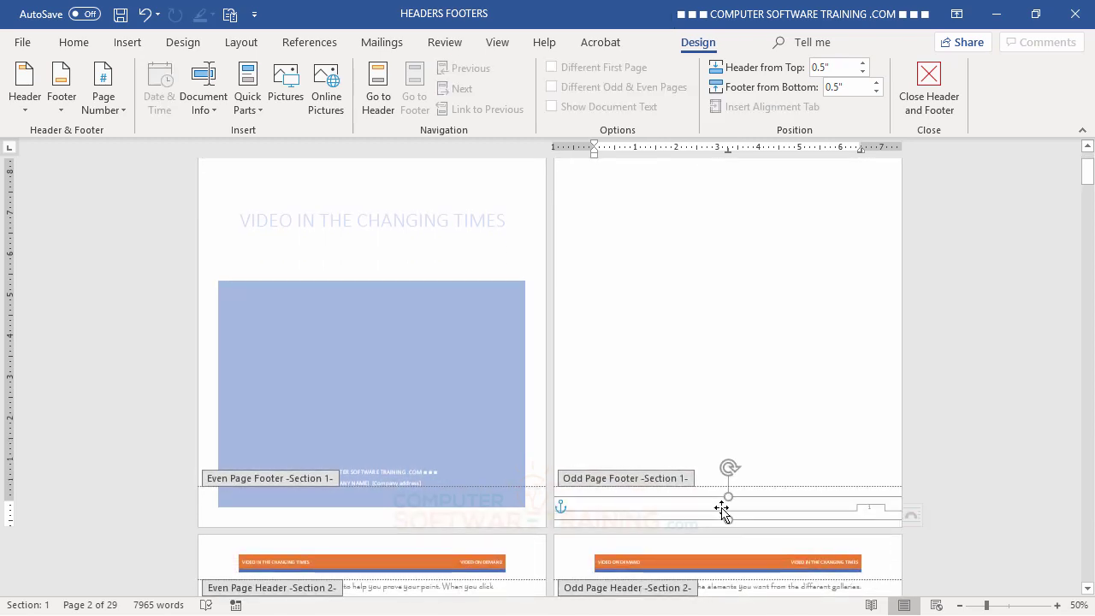
pyautogui.click(699, 509)
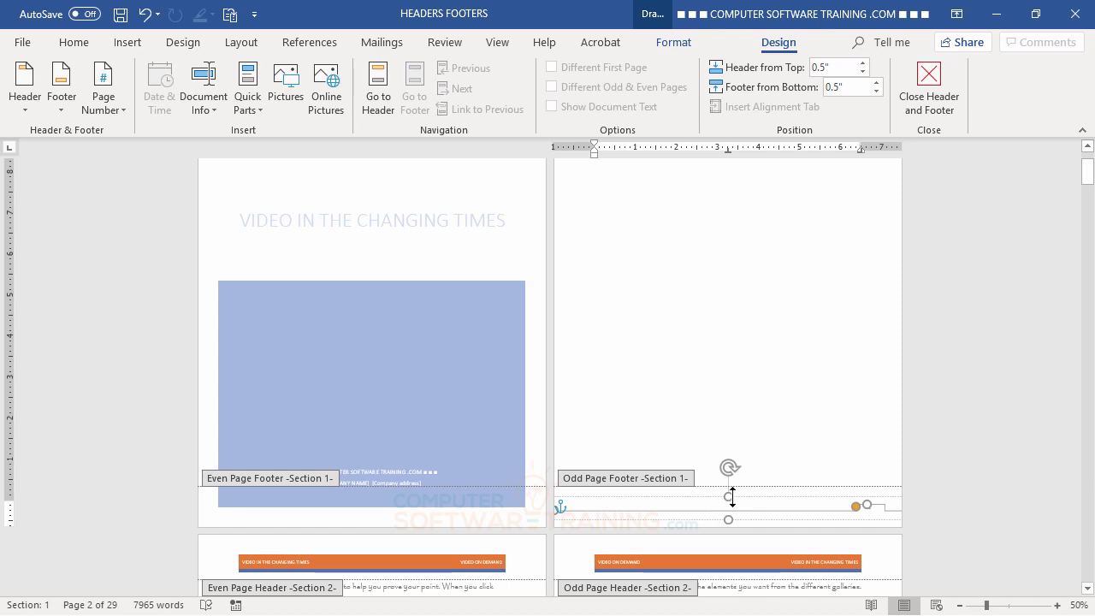
pyautogui.hotkey('ctrl', 'z')
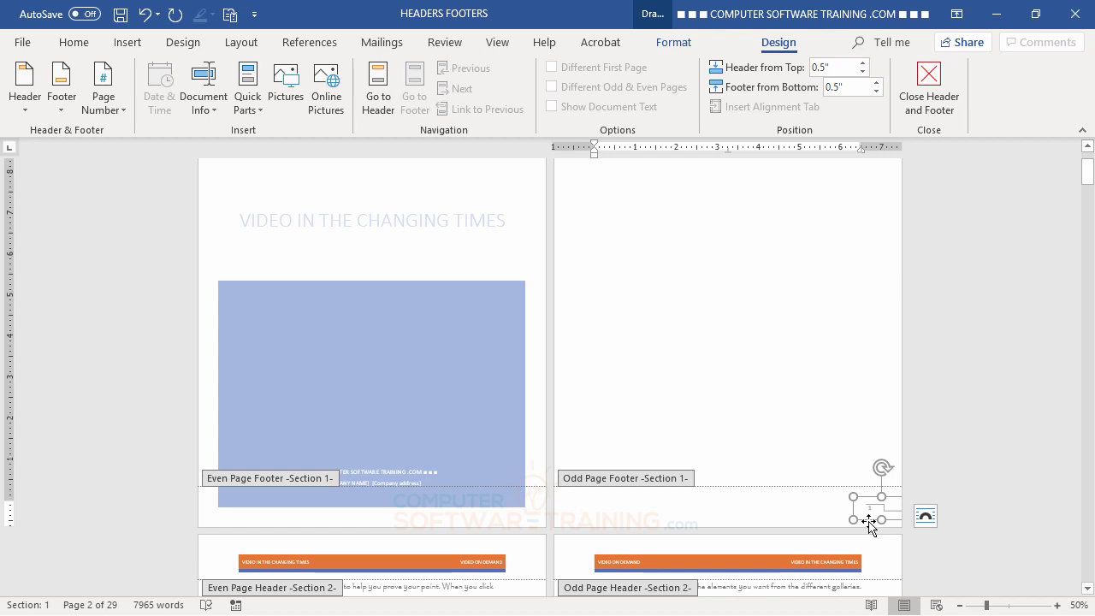
pyautogui.press('Delete')
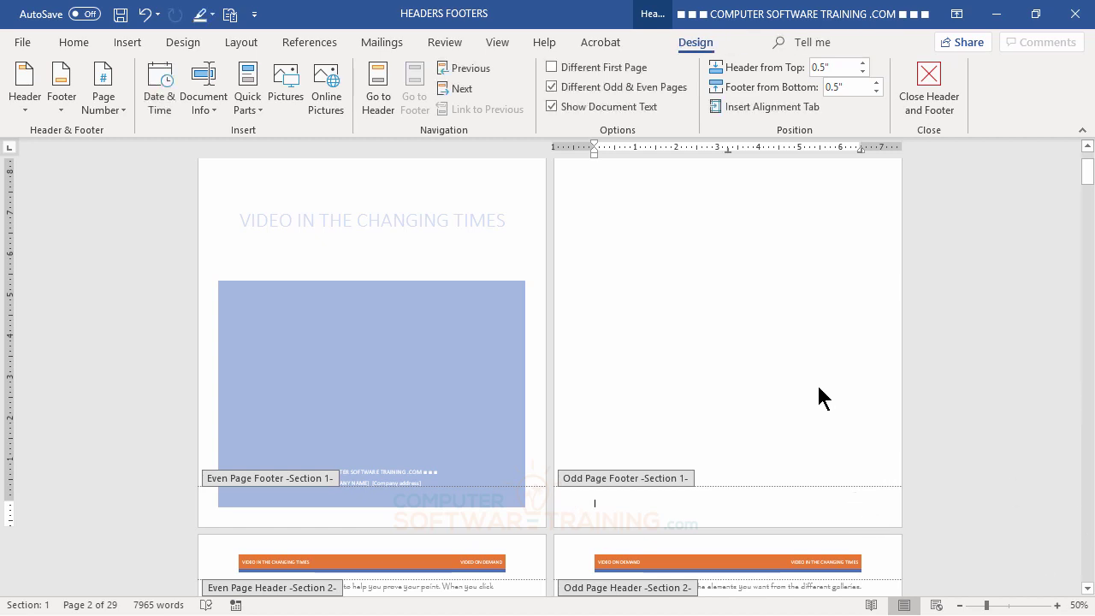
# Unlink section 2's odd page footer on page 4 from the previous section.
pyautogui.scroll(2, 816, 407)
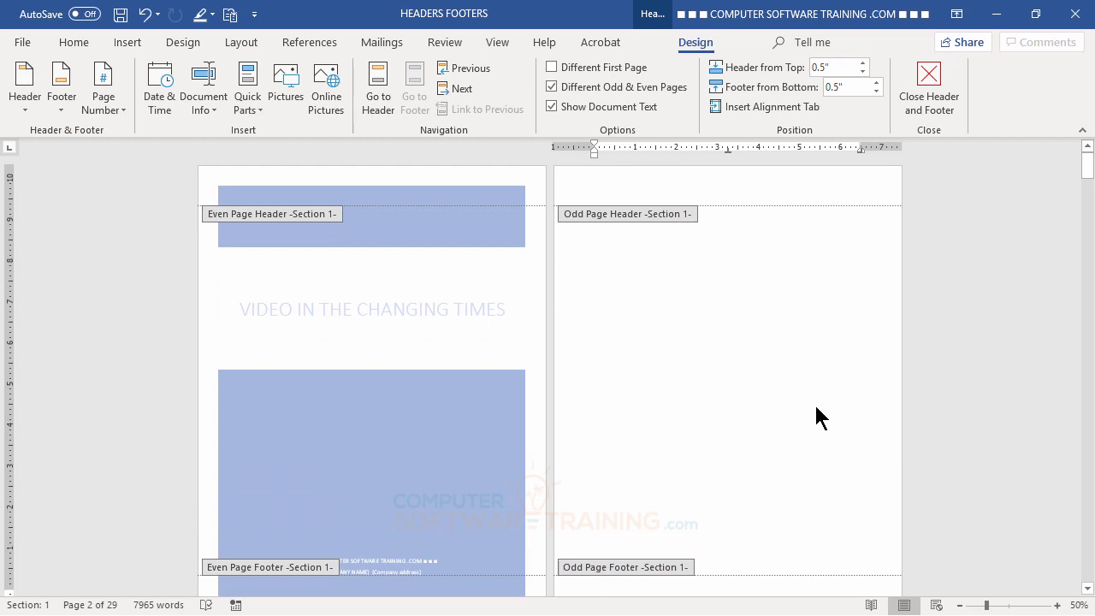
pyautogui.scroll(-5, 815, 418)
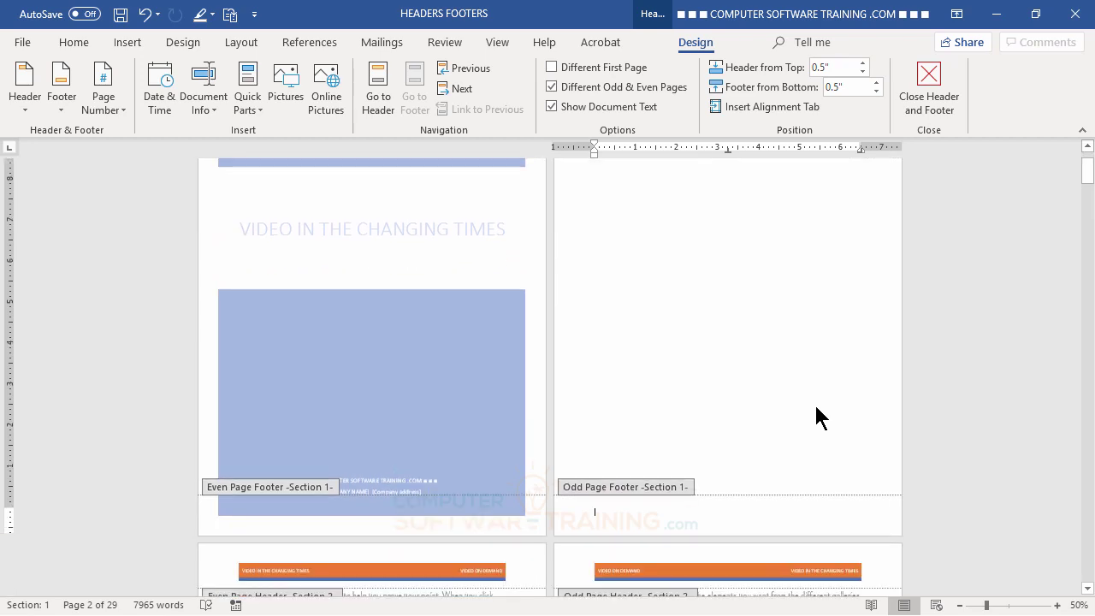
pyautogui.scroll(-1, 815, 408)
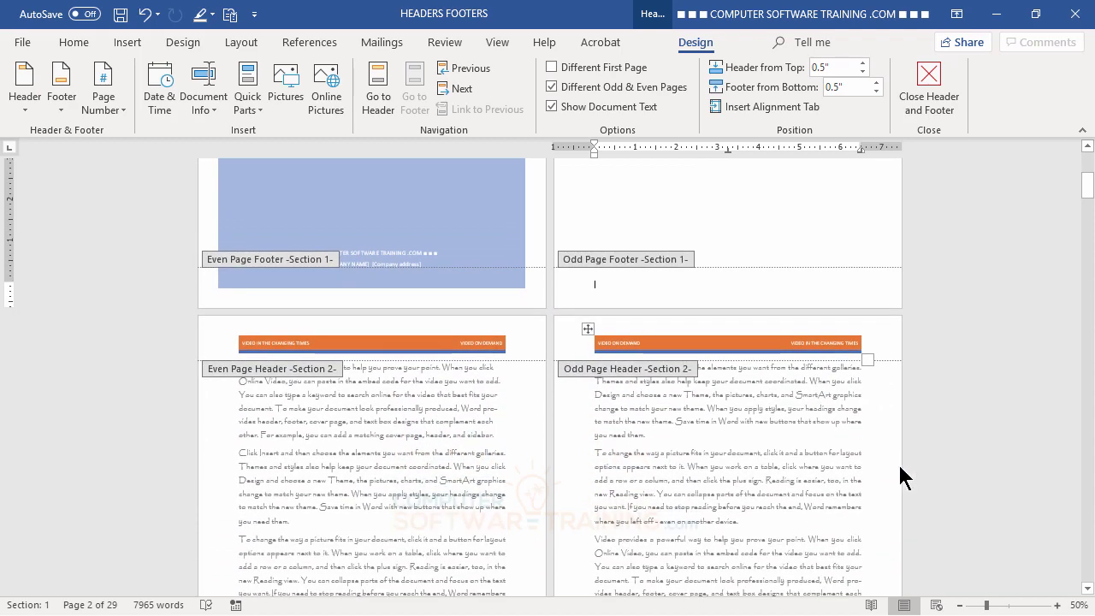
pyautogui.scroll(-4, 865, 457)
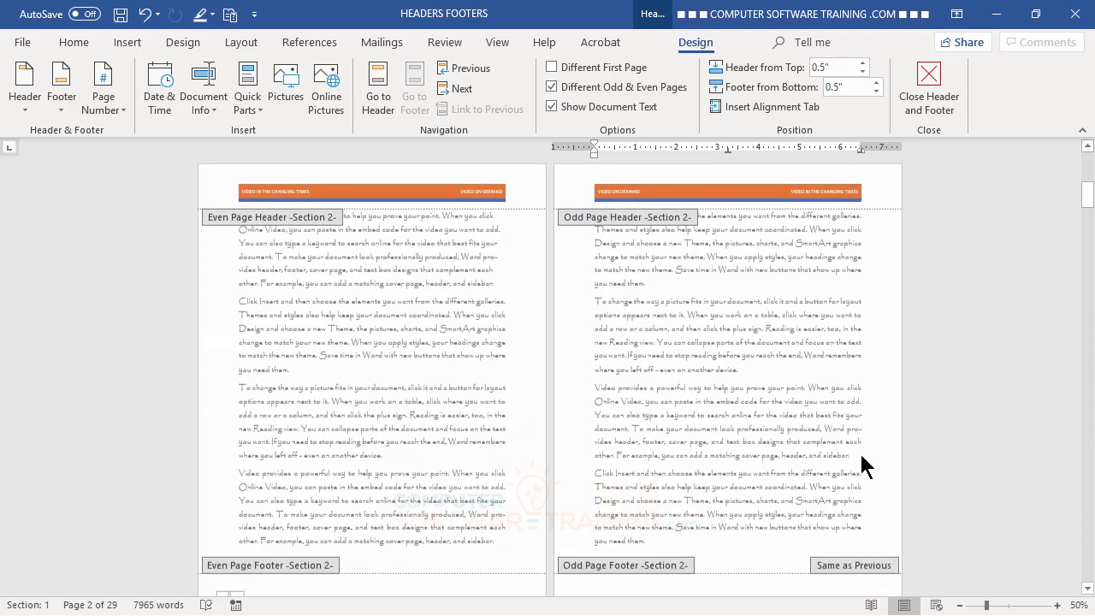
pyautogui.scroll(-2, 858, 461)
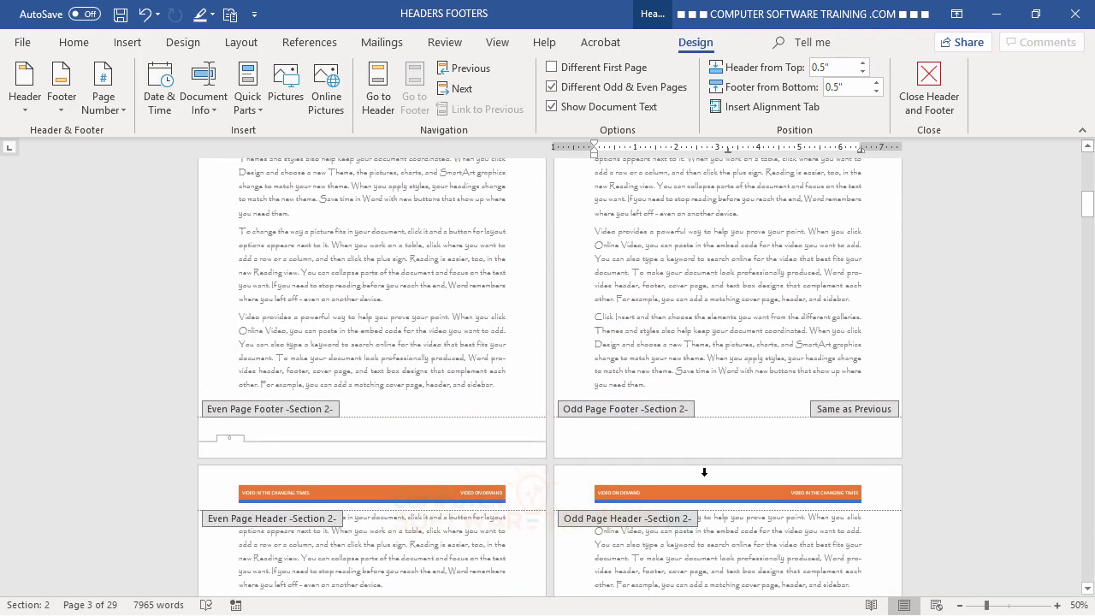
pyautogui.click(624, 437)
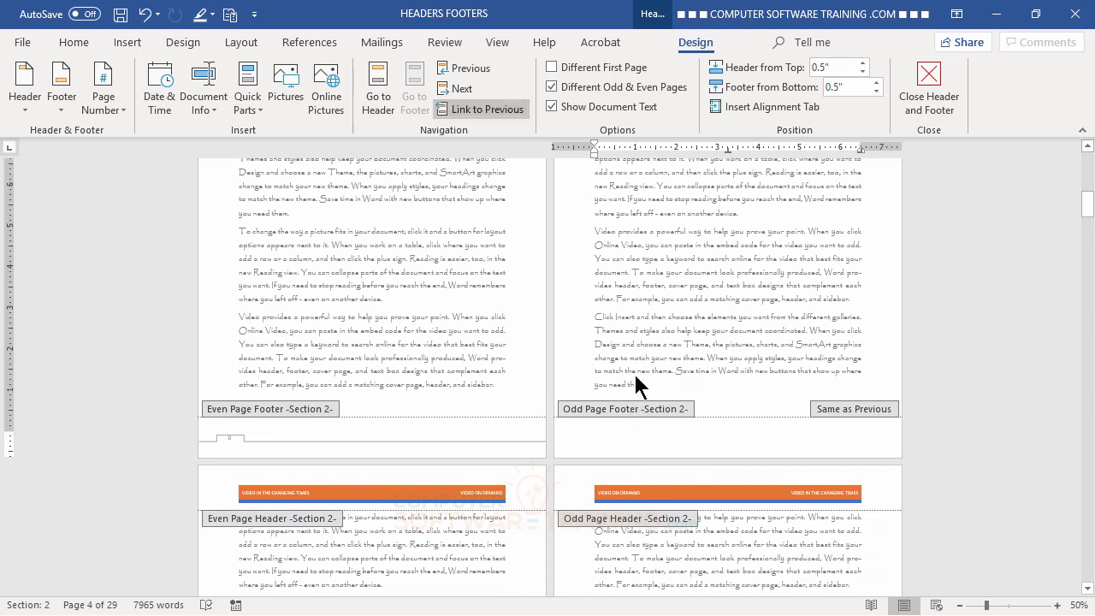
pyautogui.click(466, 108)
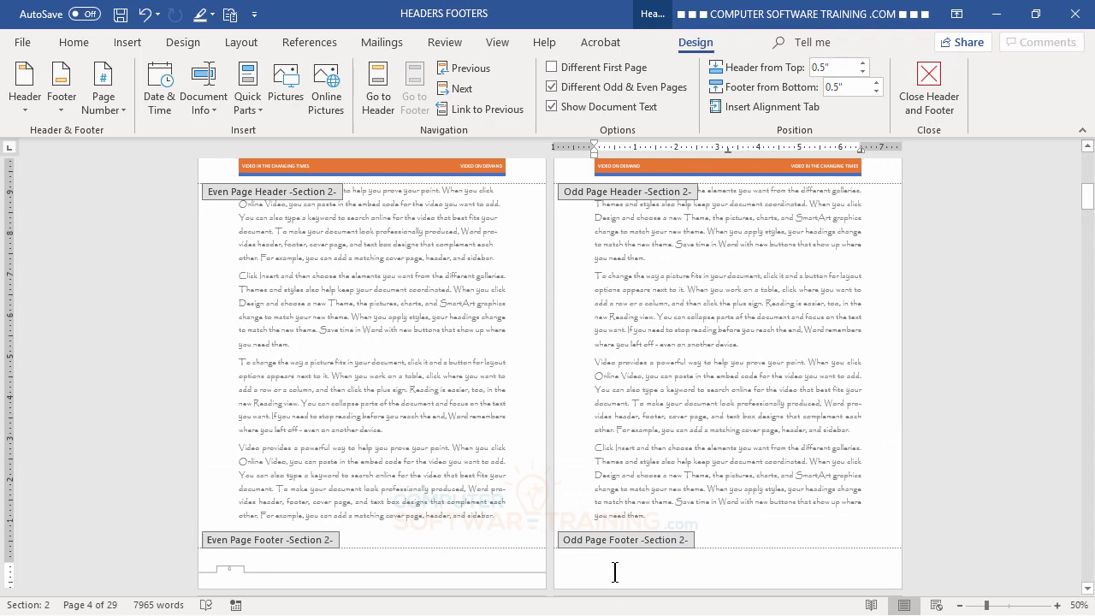
# Insert the Tab 2 bottom-of-page number again in section 2's odd page footer on page 4.
pyautogui.click(117, 109)
pyautogui.moveTo(144, 159)
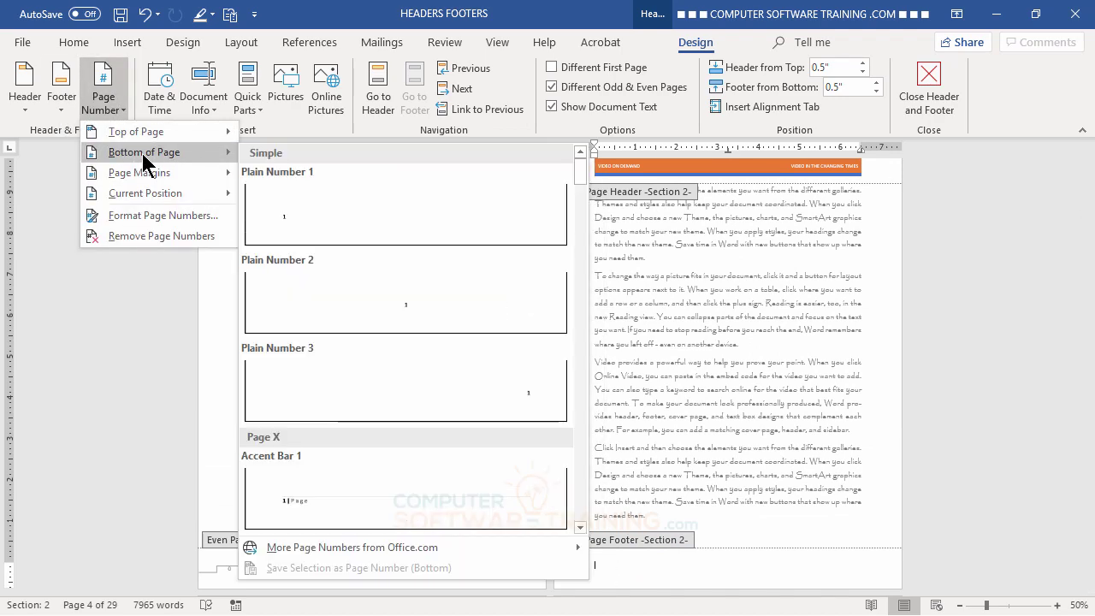
pyautogui.scroll(-10, 333, 246)
pyautogui.scroll(-15, 335, 247)
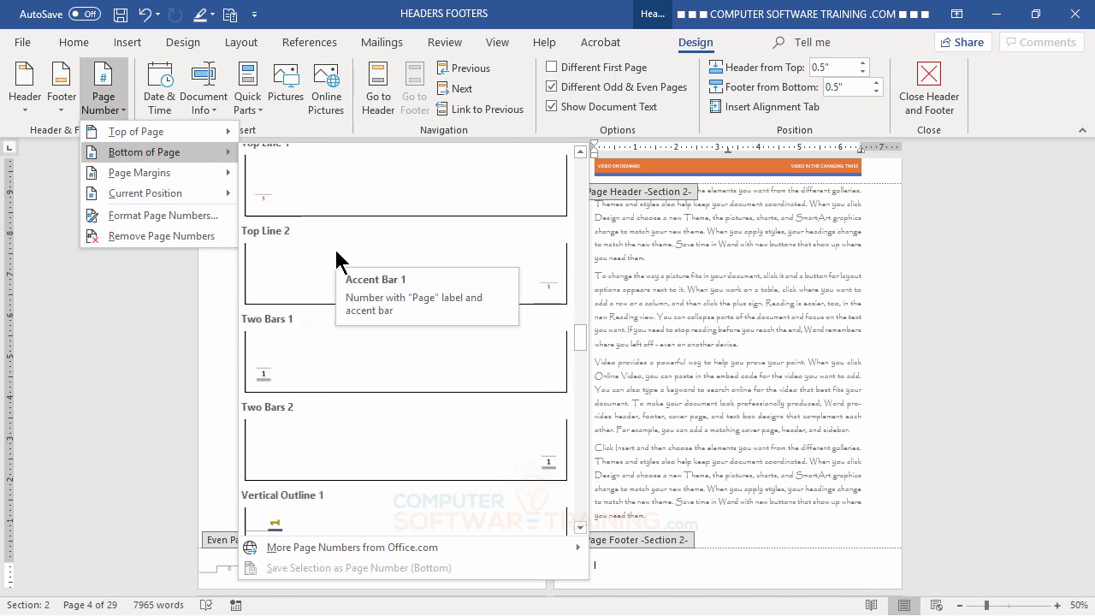
pyautogui.scroll(-12, 334, 247)
pyautogui.scroll(-15, 334, 247)
pyautogui.scroll(-6, 335, 256)
pyautogui.moveTo(578, 505); pyautogui.dragTo(618, 294)
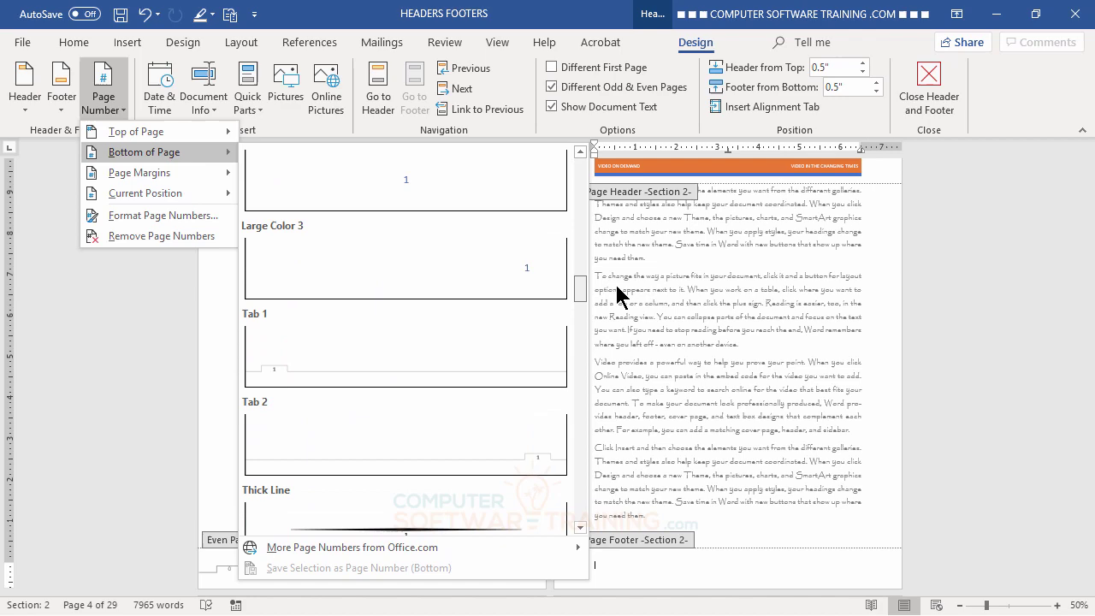
pyautogui.click(406, 438)
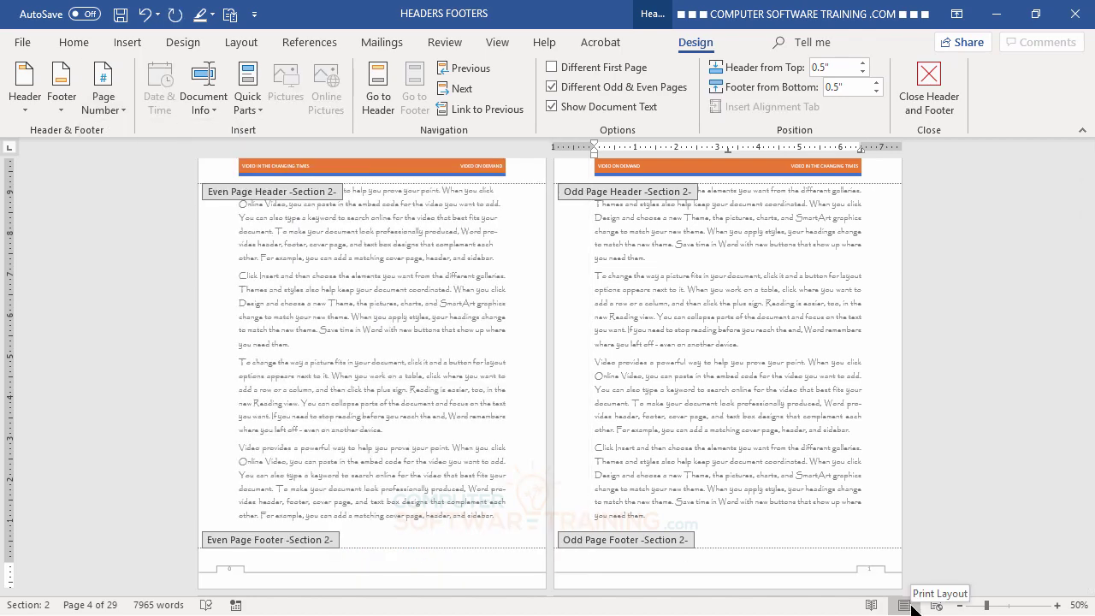
# Set section 2's page numbering to start at 1 in the 1, 2, 3, ... number format.
pyautogui.scroll(3, 799, 542)
pyautogui.scroll(-3, 799, 529)
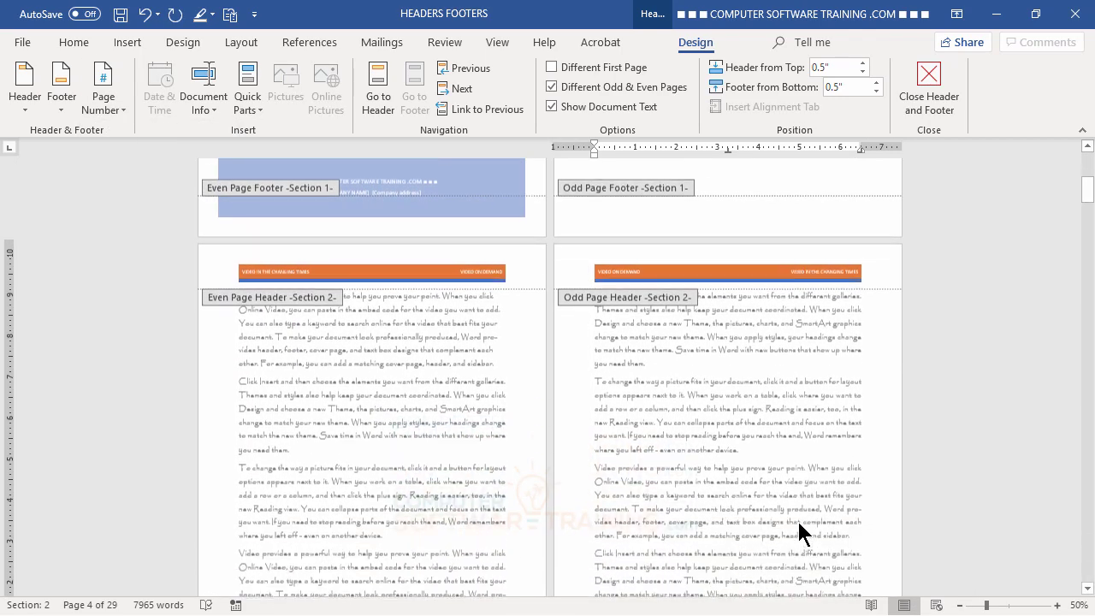
pyautogui.scroll(-1, 799, 530)
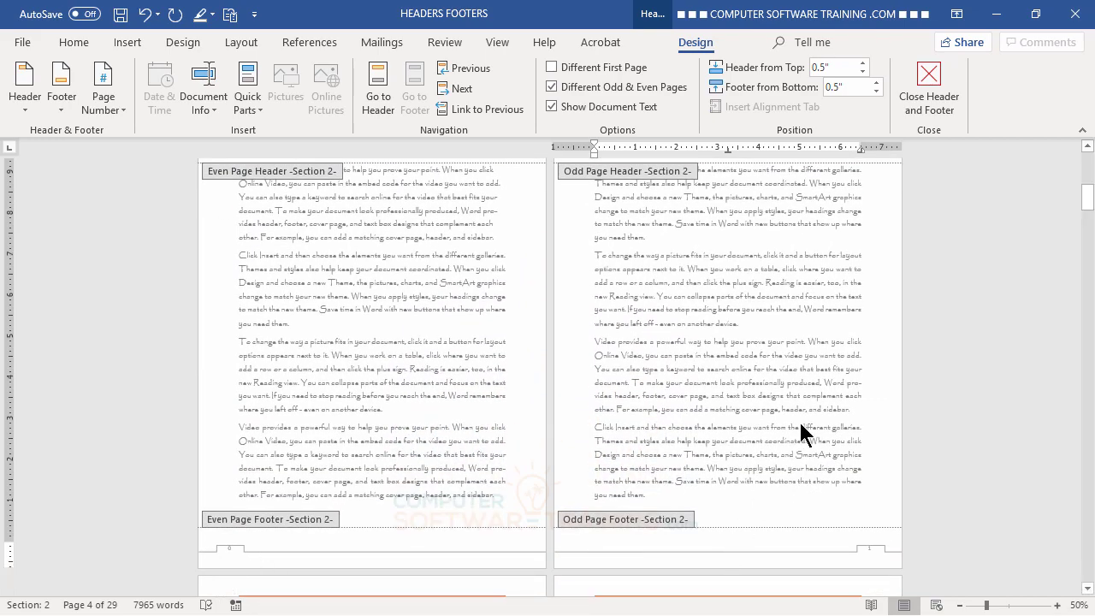
pyautogui.scroll(-12, 800, 423)
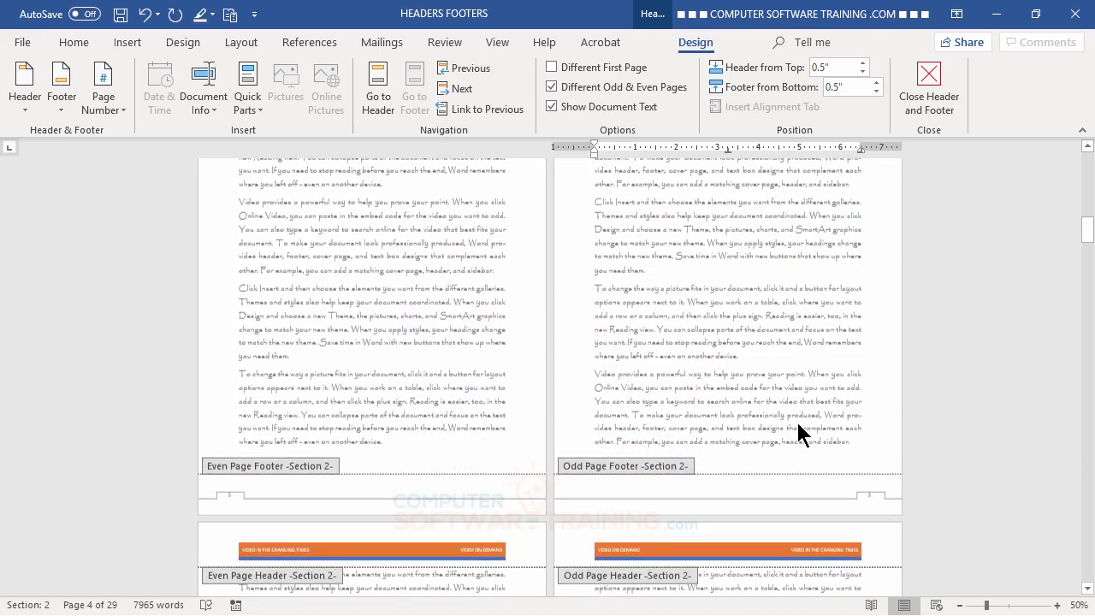
pyautogui.scroll(-2, 799, 431)
pyautogui.scroll(12, 795, 419)
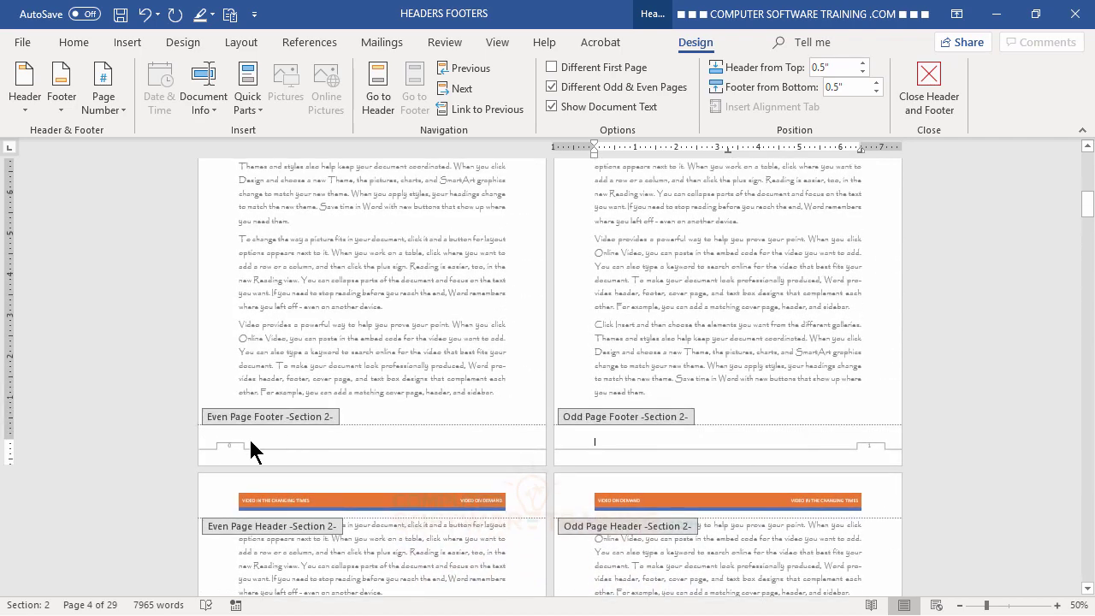
pyautogui.click(305, 441)
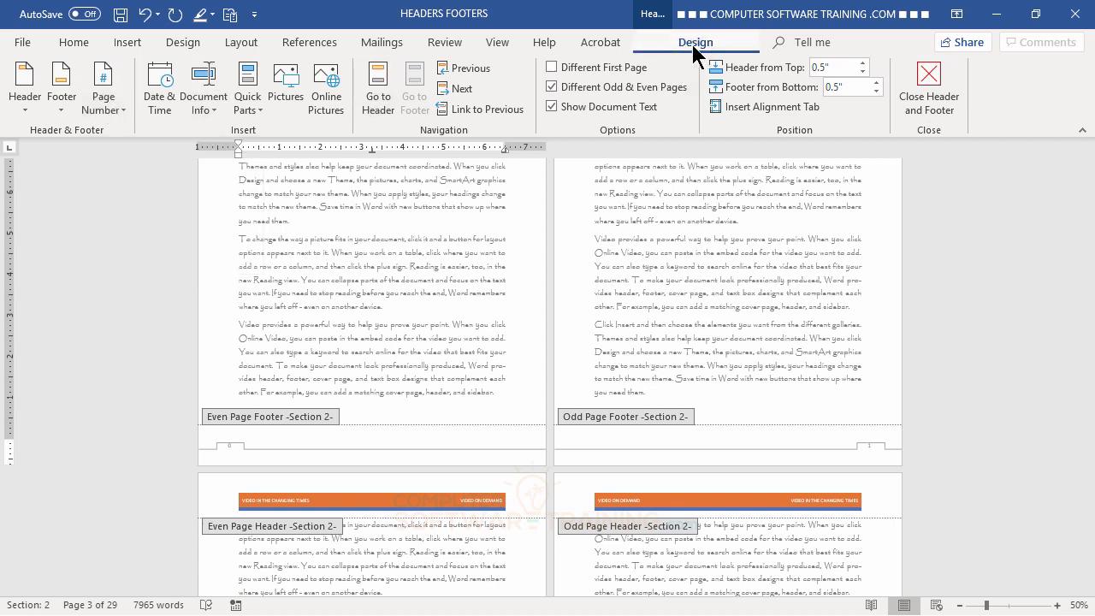
pyautogui.click(101, 108)
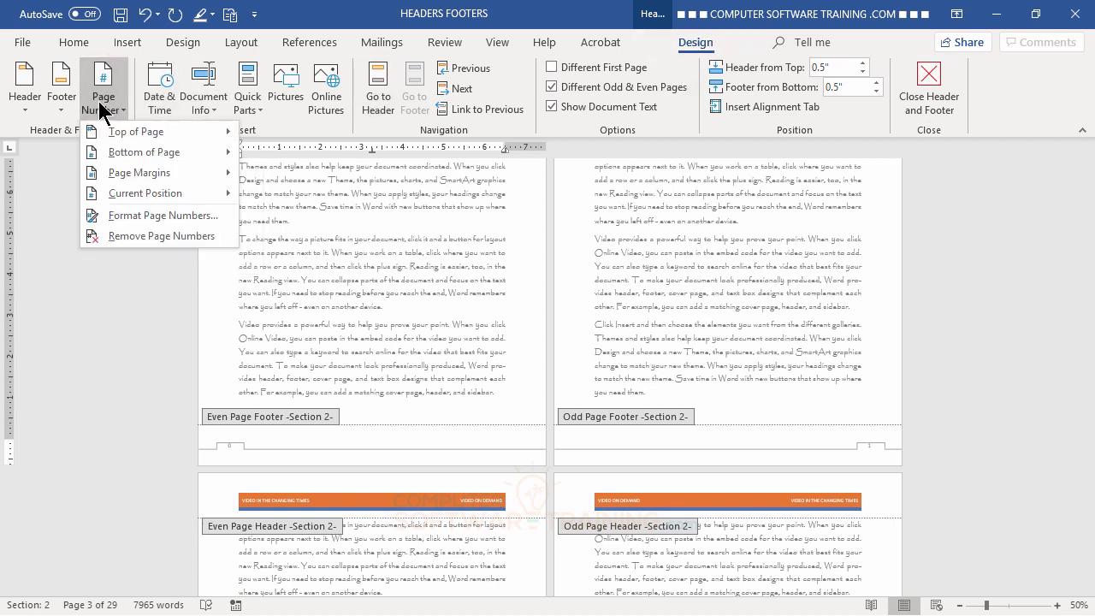
pyautogui.click(145, 220)
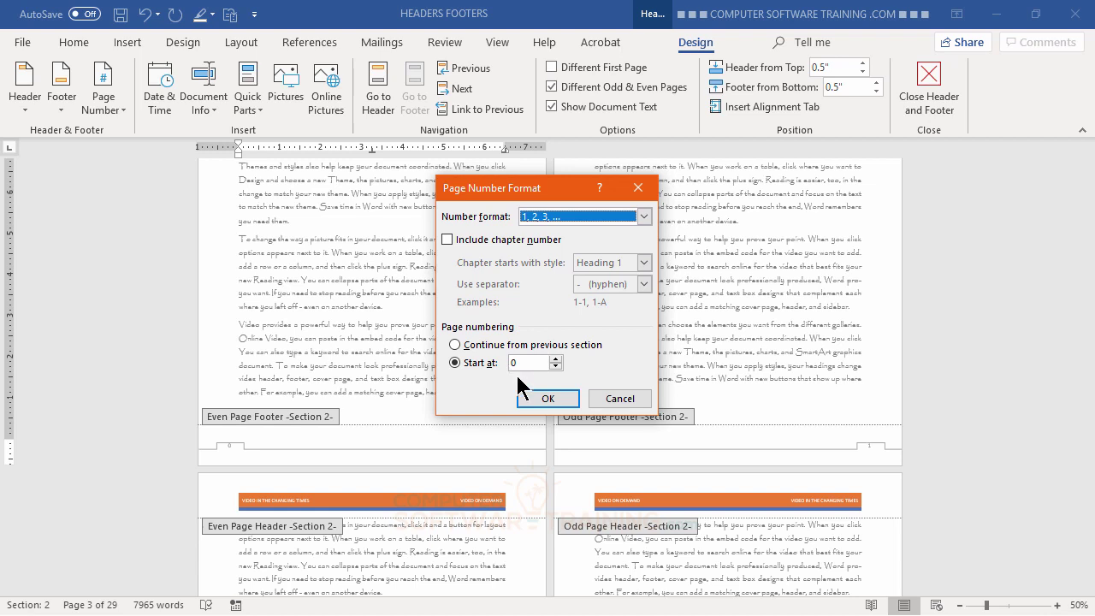
pyautogui.click(555, 358)
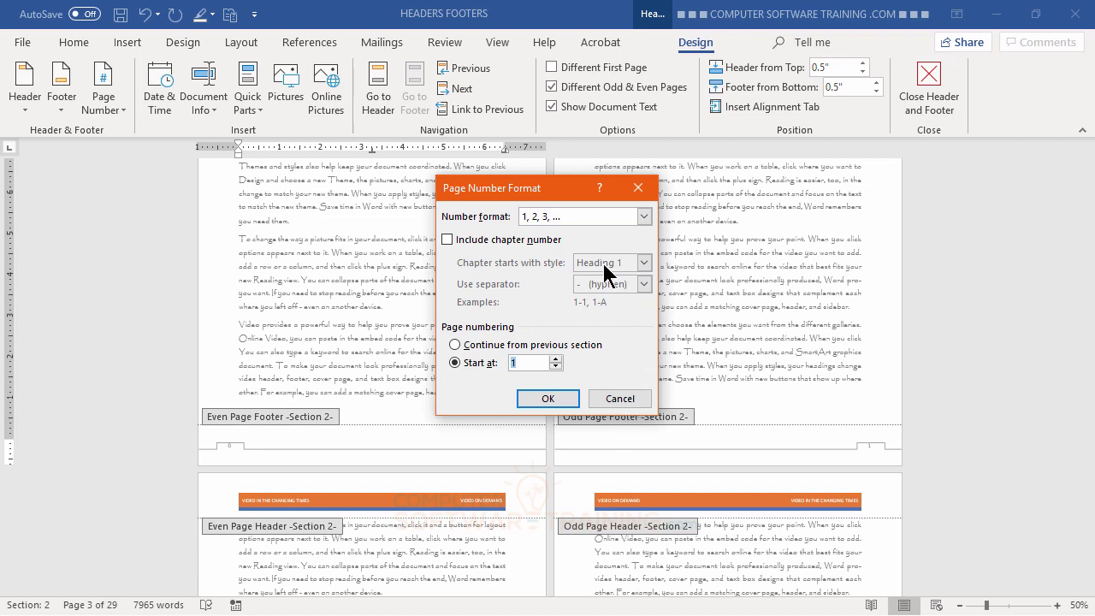
pyautogui.click(643, 217)
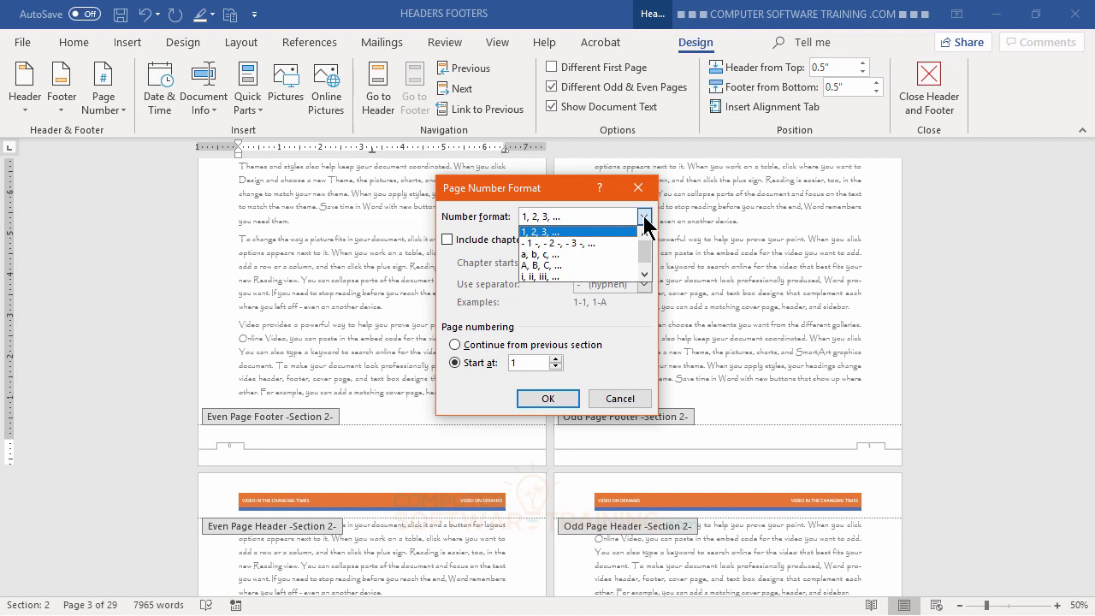
pyautogui.click(643, 216)
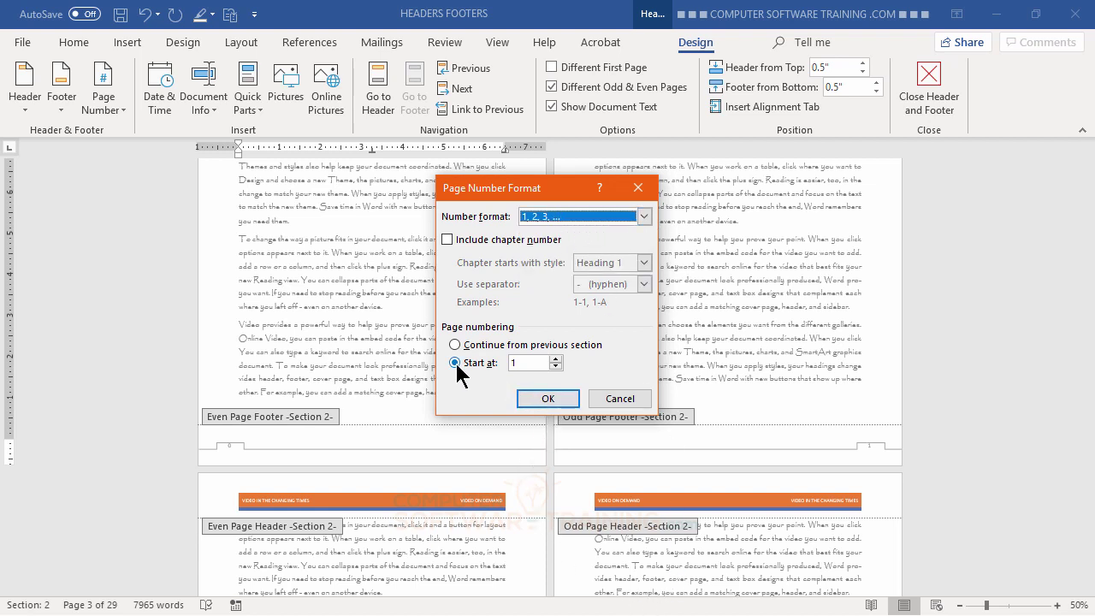
pyautogui.click(545, 398)
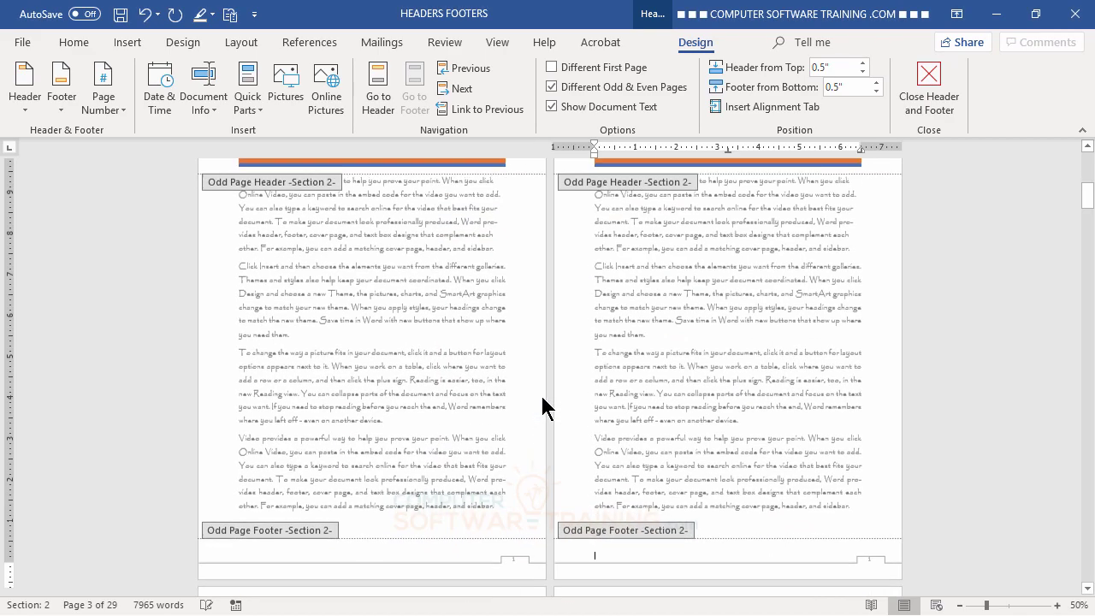
# Check the restarted page numbers in section 2's odd and even page footers.
pyautogui.scroll(2, 496, 431)
pyautogui.scroll(-4, 446, 411)
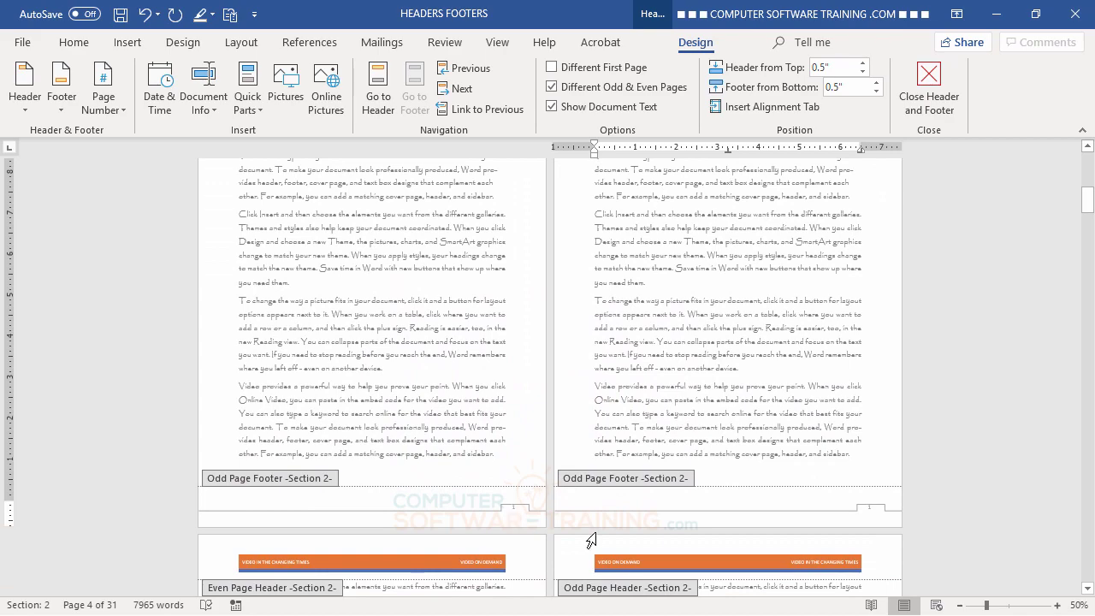
pyautogui.scroll(-10, 788, 548)
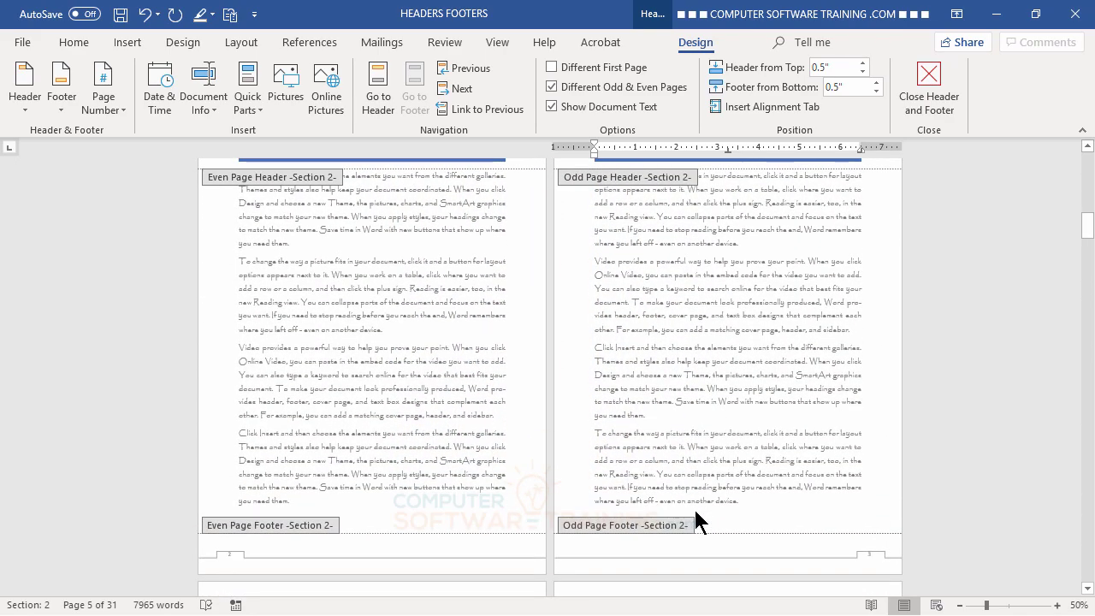
# Review section 2's odd and even headers and footers, and return to the body text on page 5.
pyautogui.scroll(-4, 694, 512)
pyautogui.scroll(-15, 695, 517)
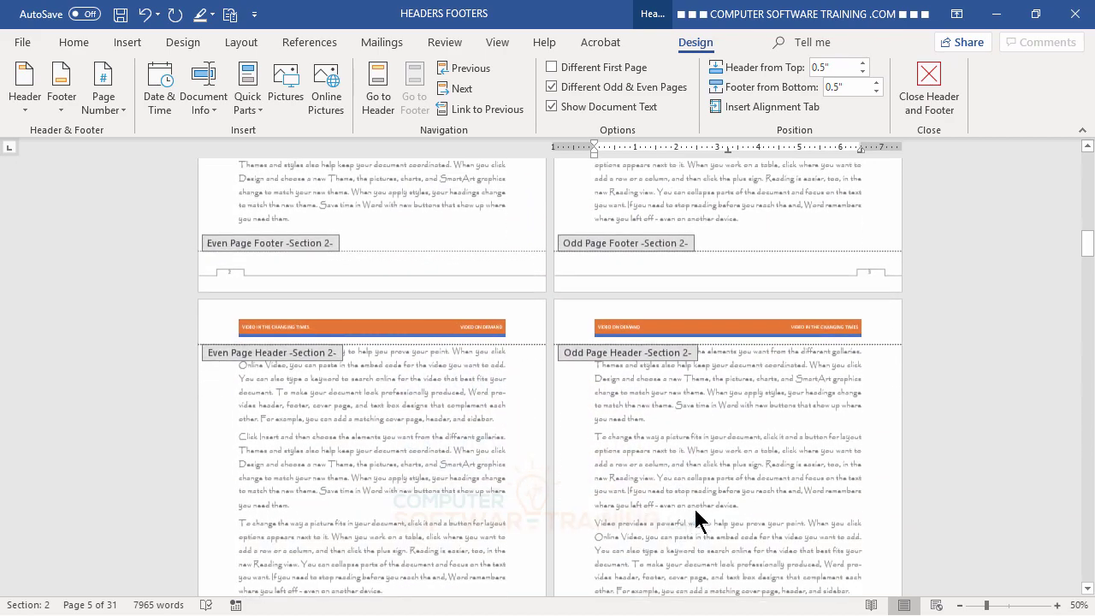
pyautogui.scroll(3, 697, 513)
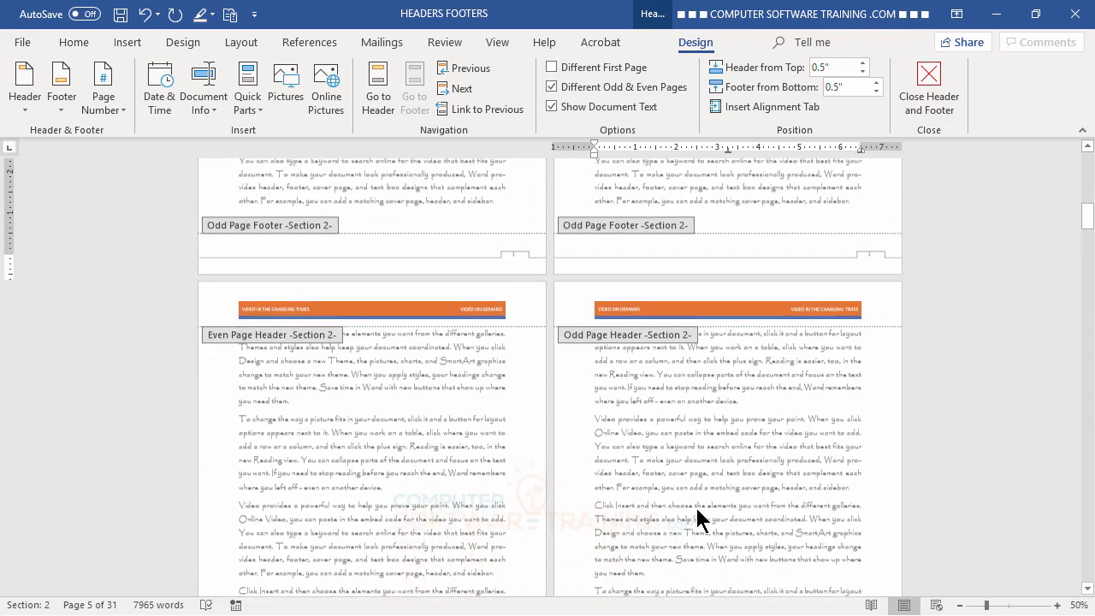
pyautogui.click(853, 497)
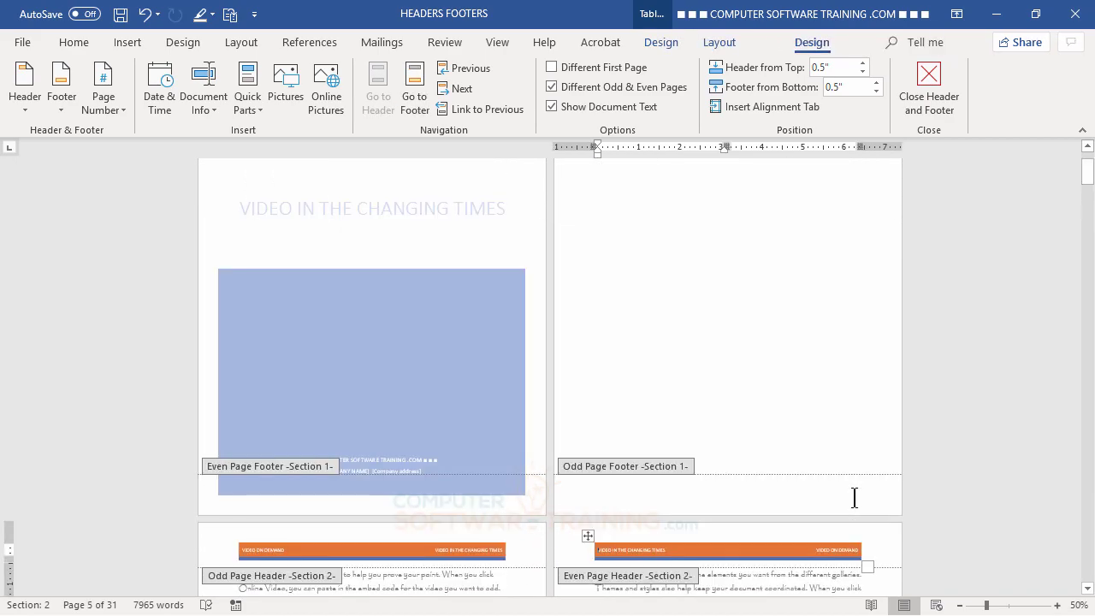
pyautogui.scroll(-5, 721, 554)
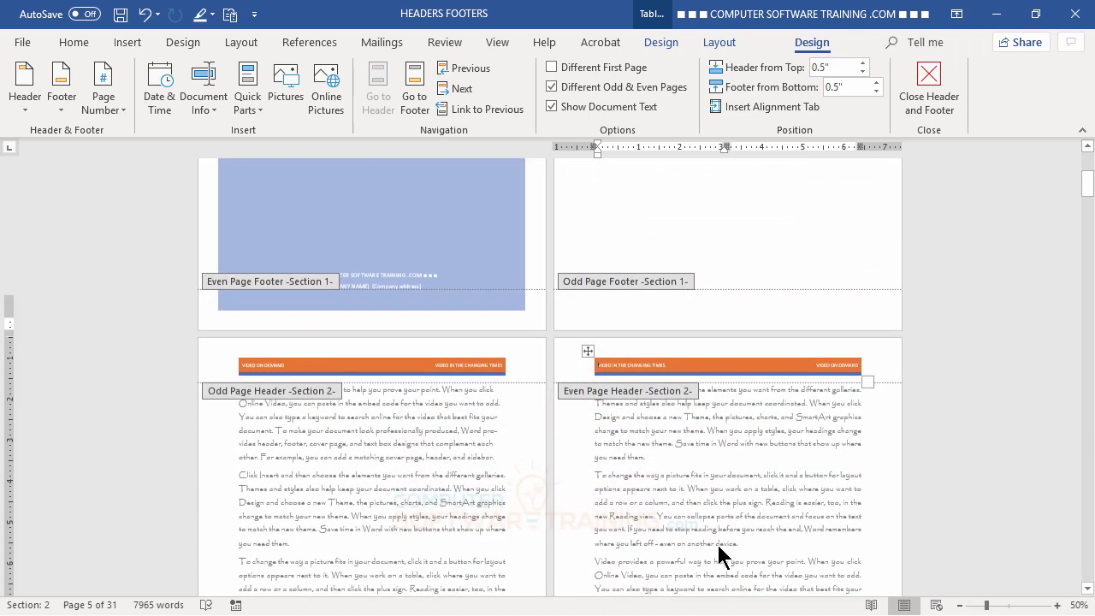
pyautogui.doubleClick(688, 454)
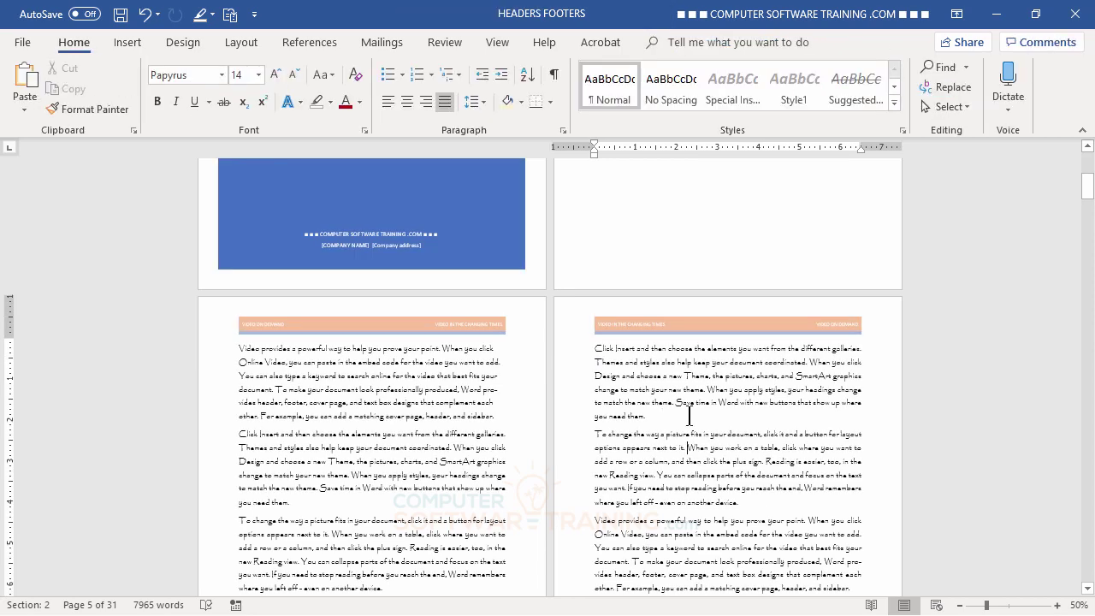
# Examine the cover, the blank page and the first section 2 pages for their headers and footers.
pyautogui.scroll(5, 692, 393)
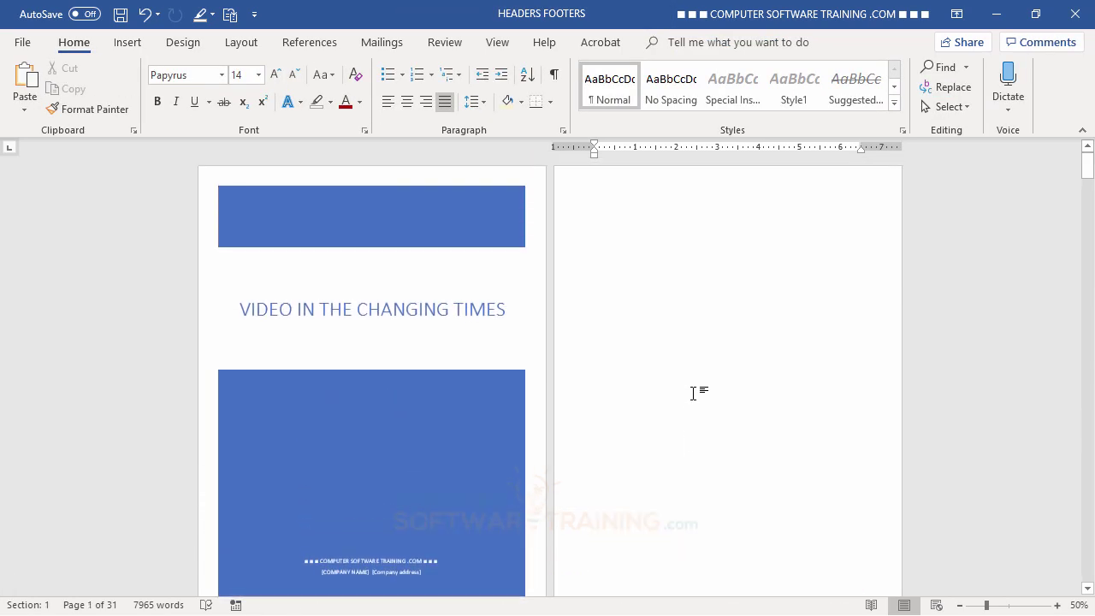
pyautogui.scroll(-2, 696, 391)
pyautogui.scroll(-5, 767, 351)
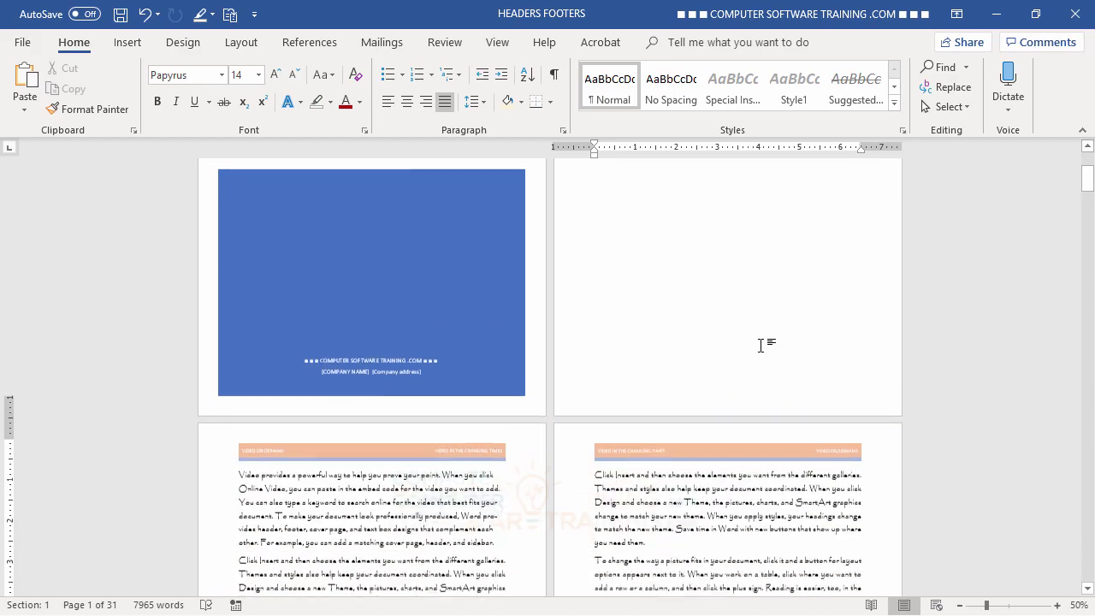
pyautogui.scroll(-5, 759, 345)
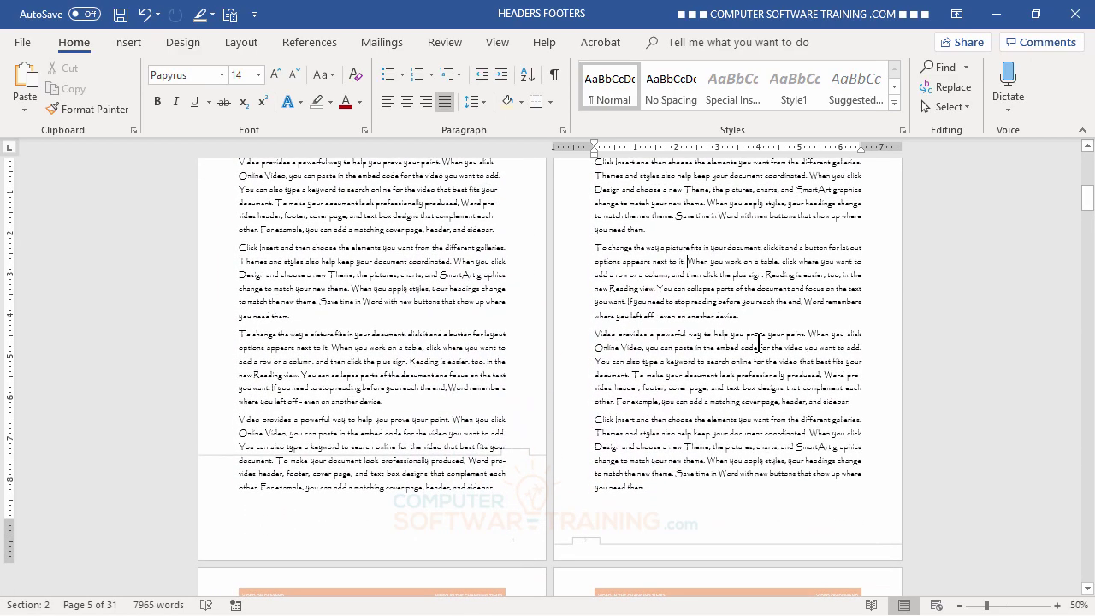
pyautogui.hotkey('ctrl', 'Home')
pyautogui.scroll(-7, 738, 342)
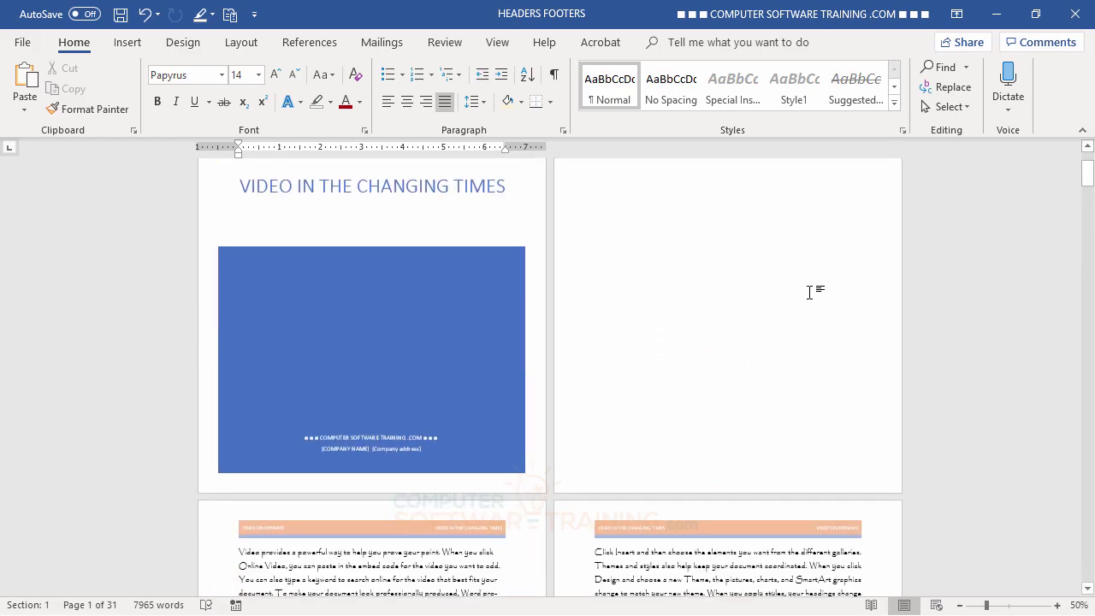
pyautogui.scroll(-2, 761, 287)
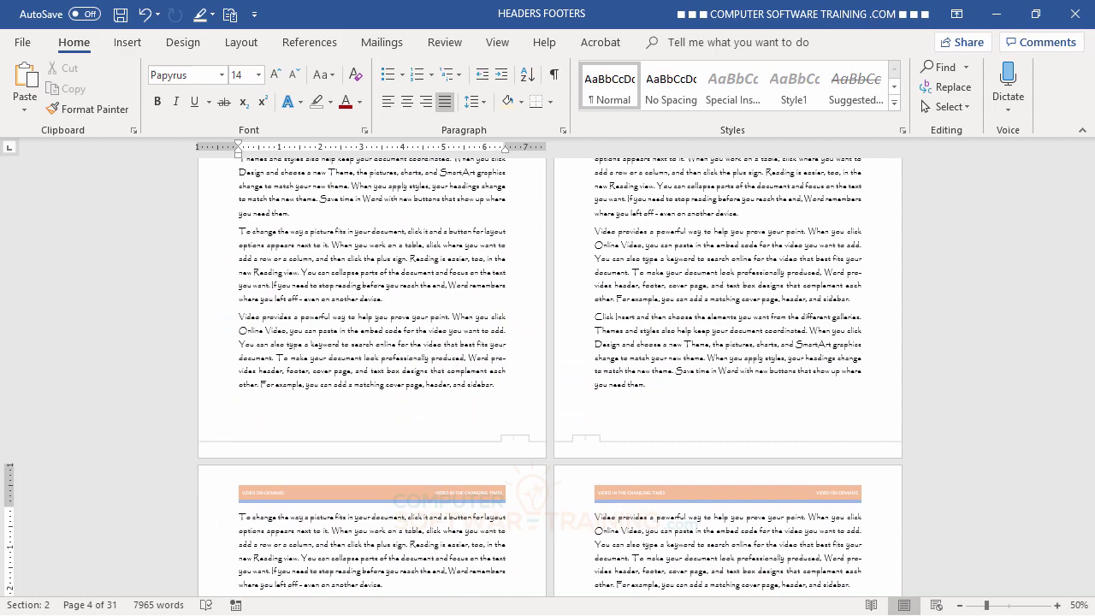
# Enlarge the view to 60% and inspect the odd and even footer page numbers on pages 4 and 5.
pyautogui.click(1056, 605)
pyautogui.click(1056, 605)
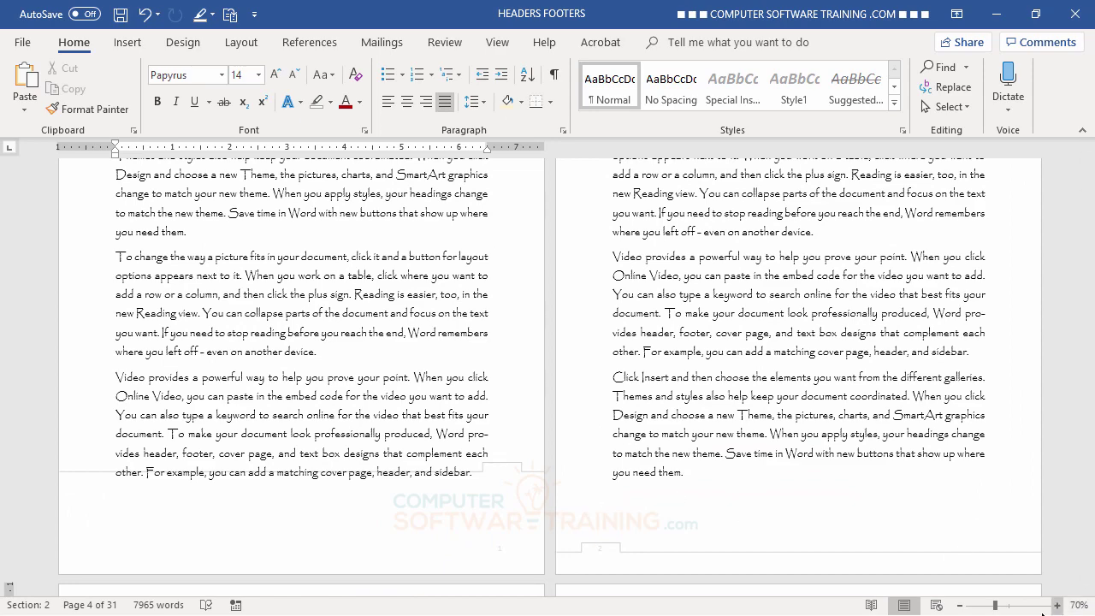
pyautogui.click(959, 605)
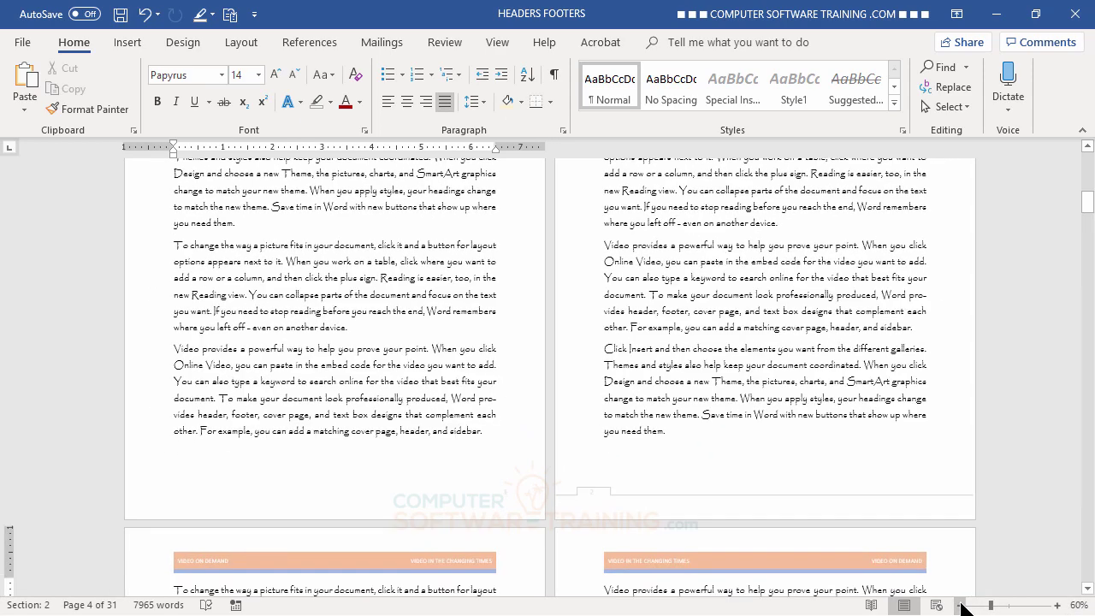
pyautogui.click(959, 604)
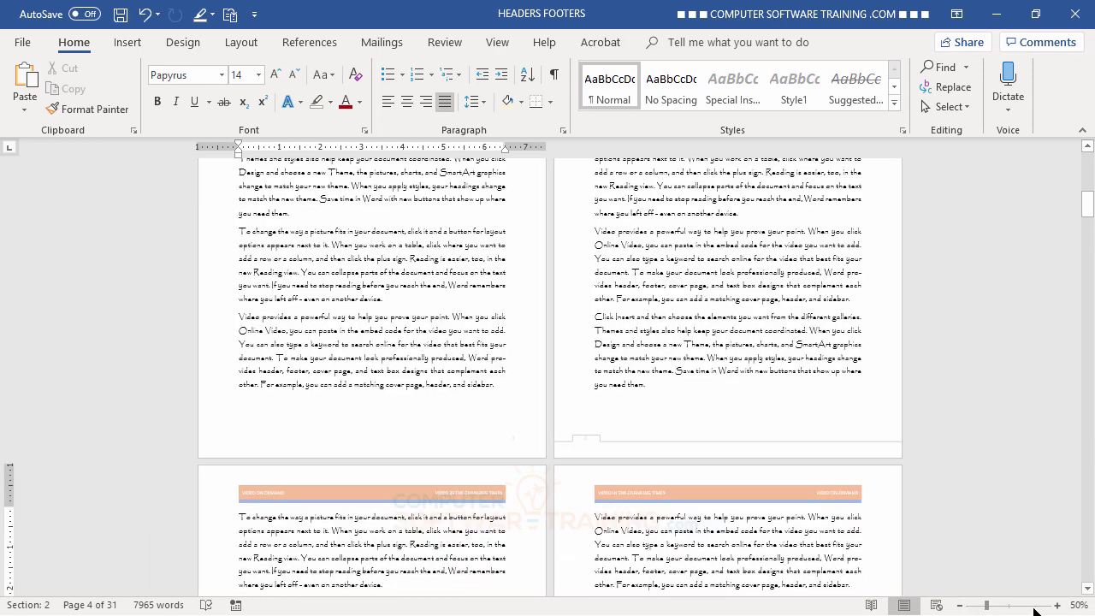
pyautogui.click(1057, 604)
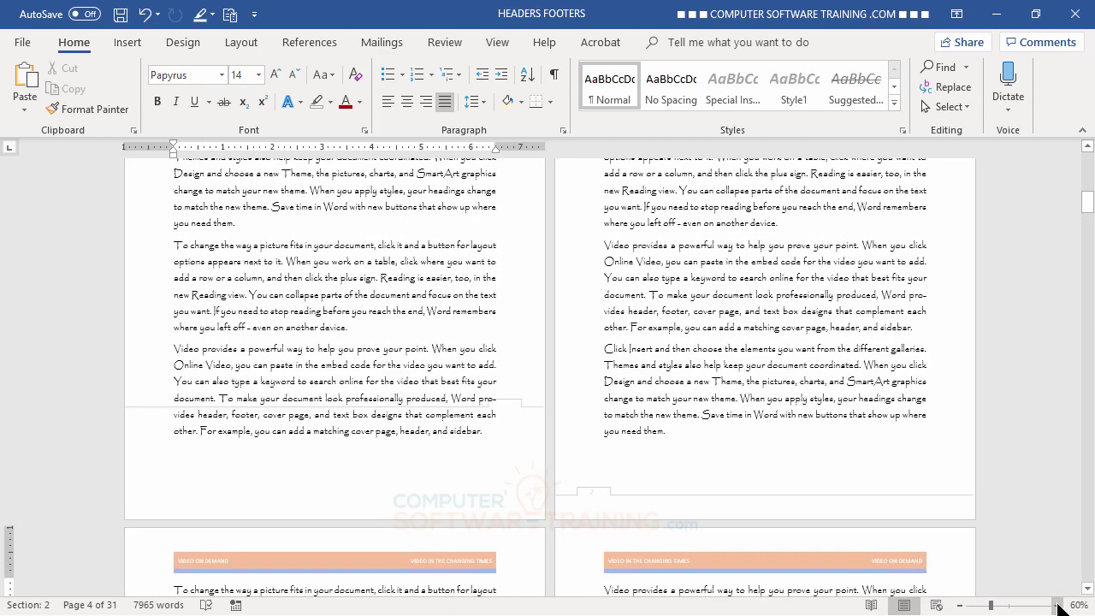
pyautogui.doubleClick(785, 563)
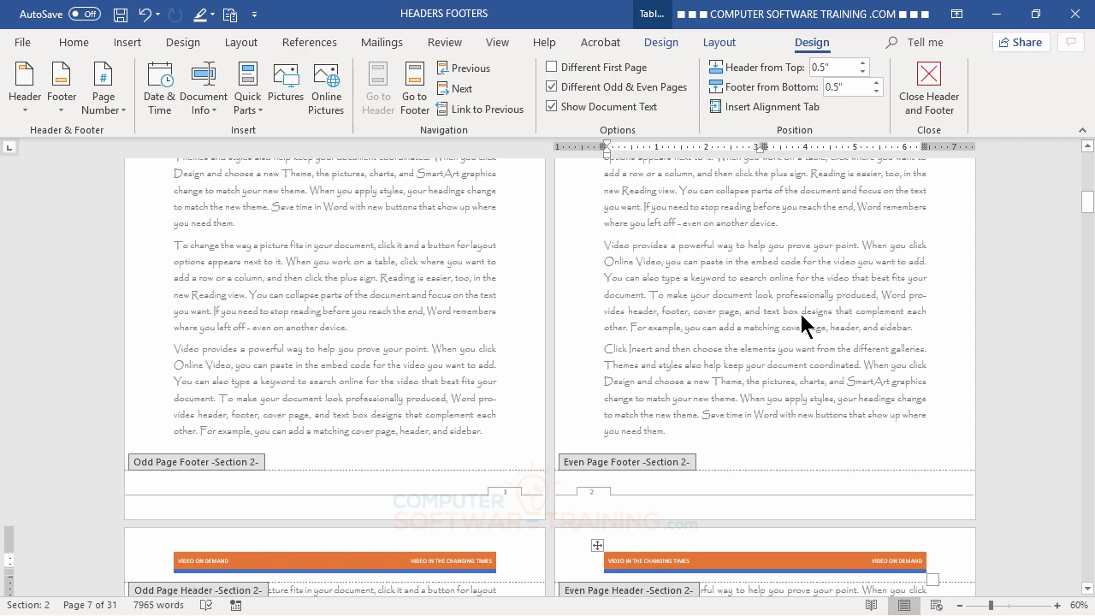
pyautogui.doubleClick(801, 313)
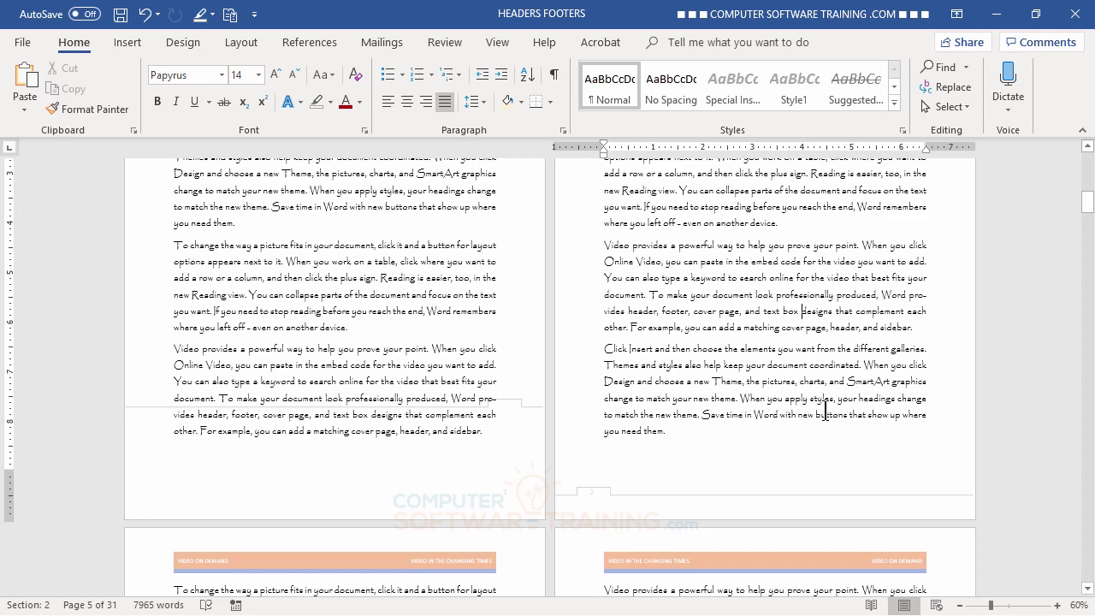
# Compare the footer page numbers on section 2's odd and even pages from page 4 to page 7.
pyautogui.scroll(-1, 989, 410)
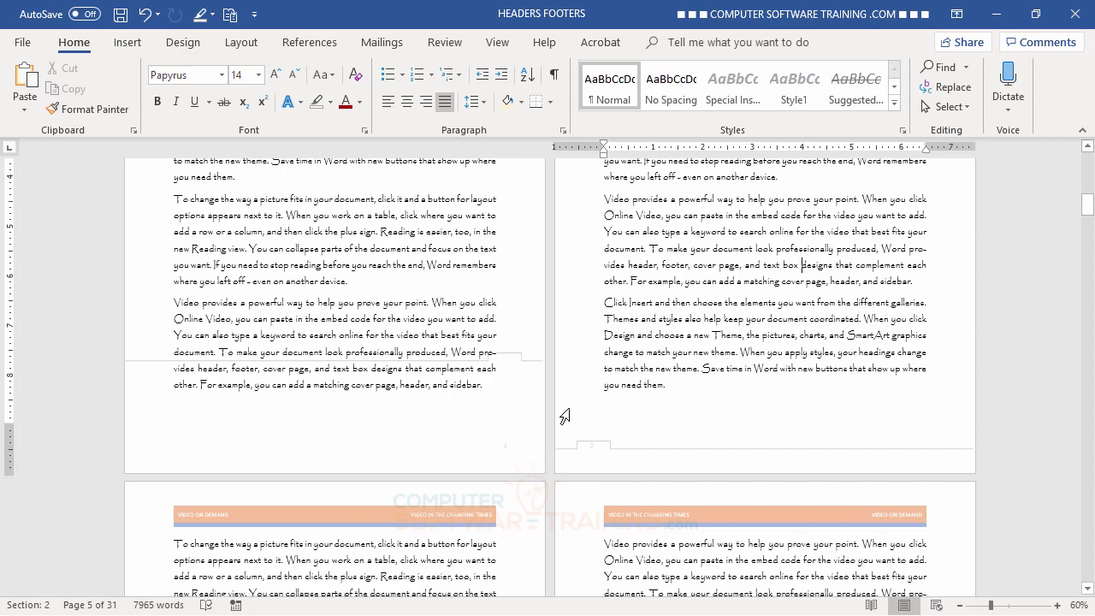
pyautogui.scroll(-4, 592, 437)
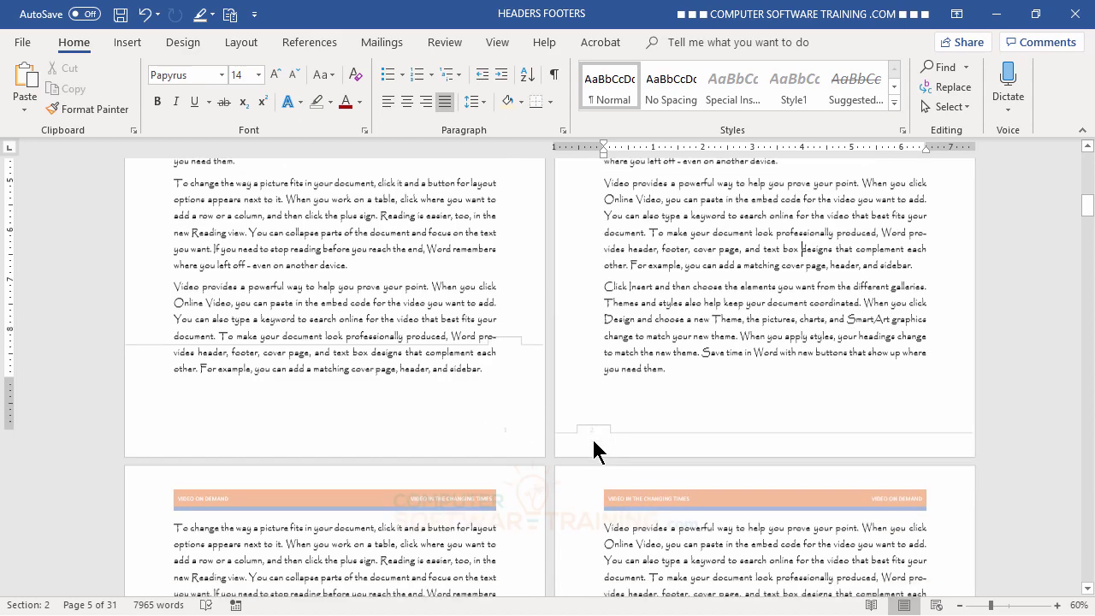
pyautogui.scroll(-2, 588, 448)
pyautogui.scroll(5, 599, 385)
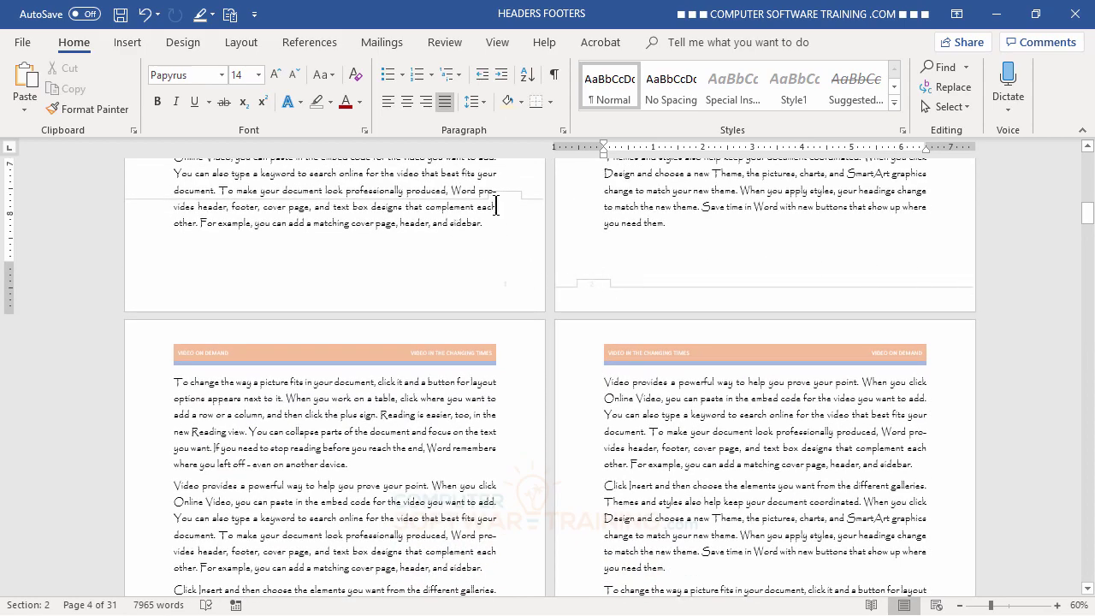
pyautogui.scroll(-8, 718, 506)
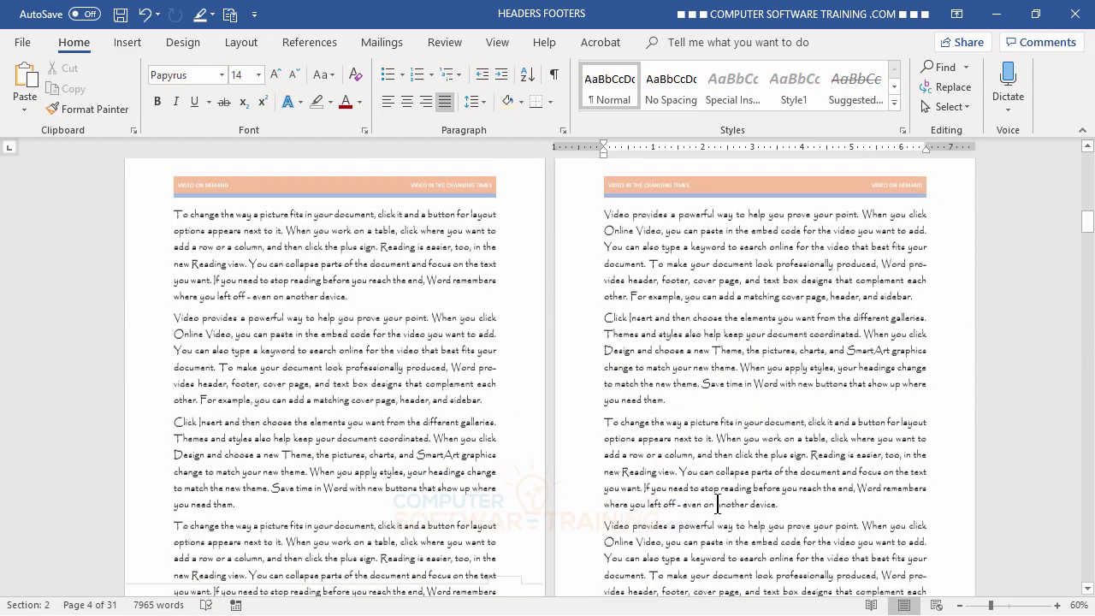
pyautogui.scroll(-1, 718, 513)
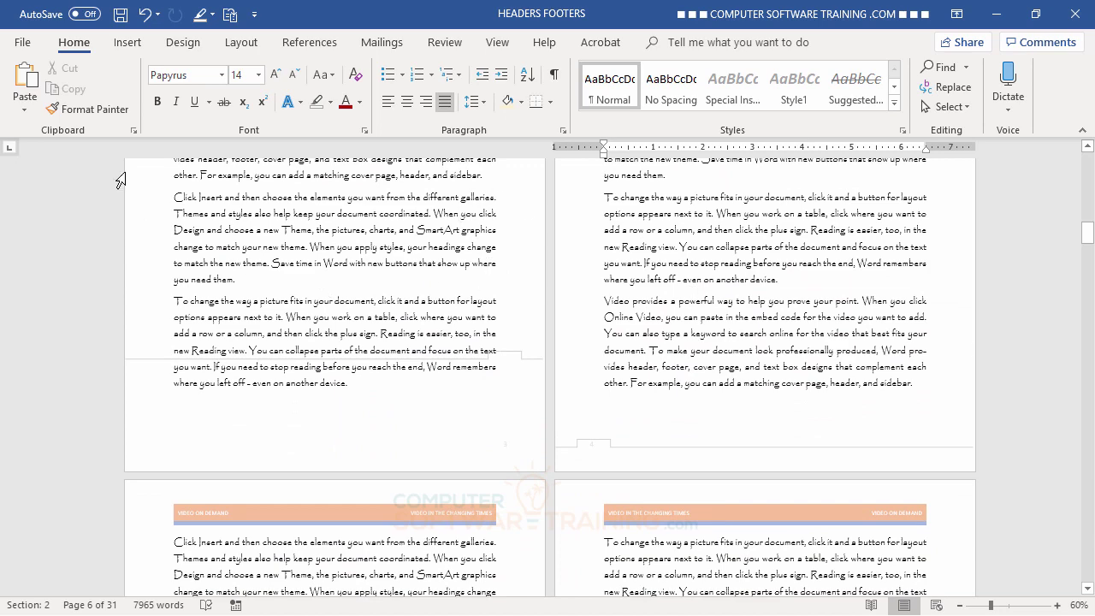
pyautogui.scroll(5, 112, 356)
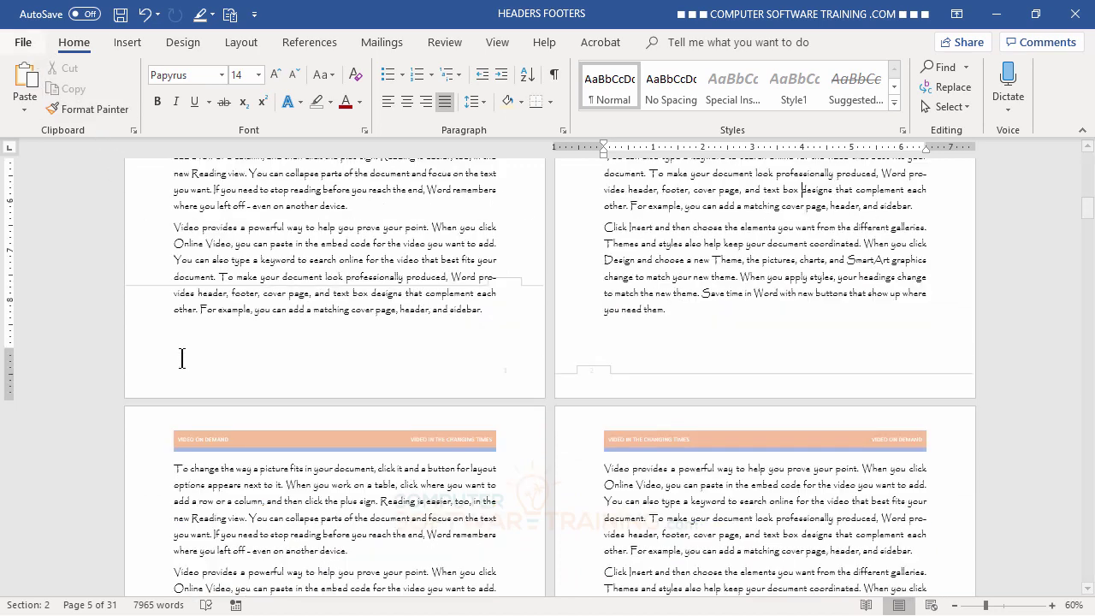
# Show the document's print preview and go back to its first page.
pyautogui.click(23, 47)
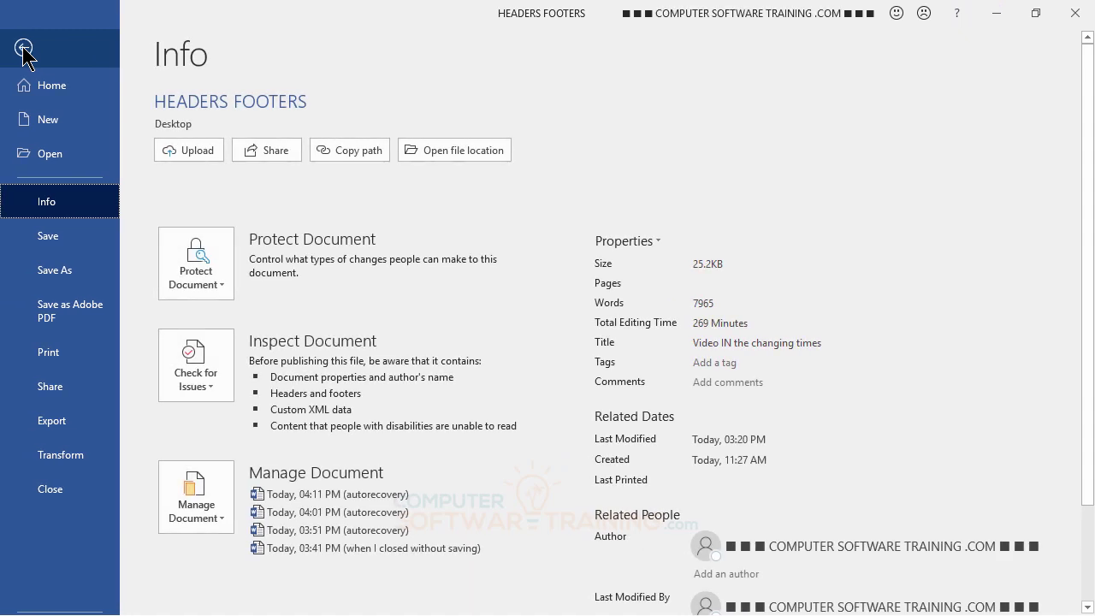
pyautogui.click(51, 358)
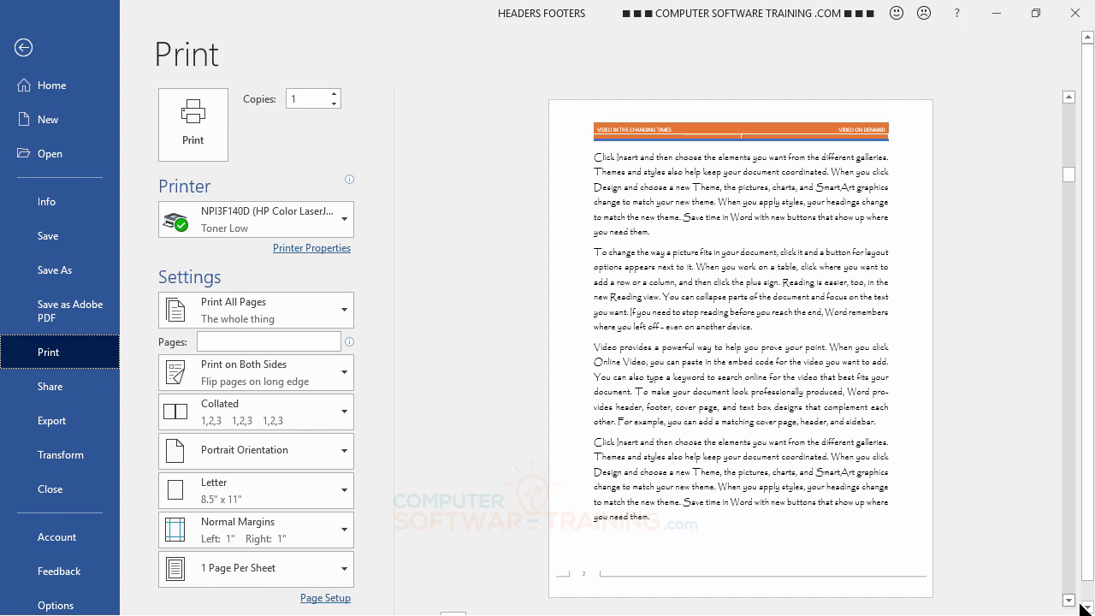
pyautogui.click(1070, 600)
pyautogui.click(1070, 600)
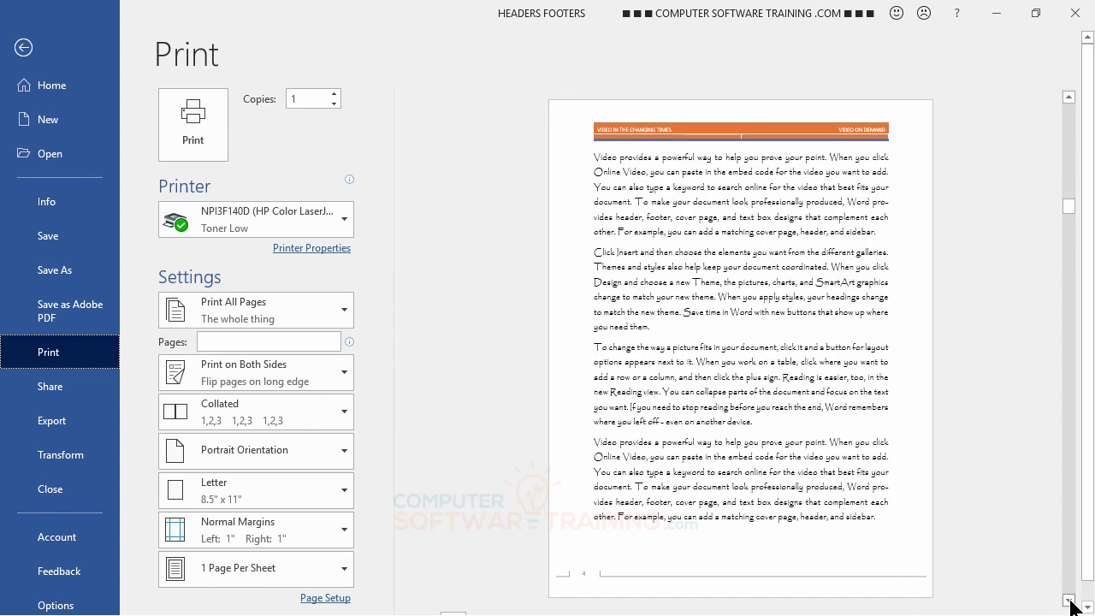
pyautogui.click(1087, 608)
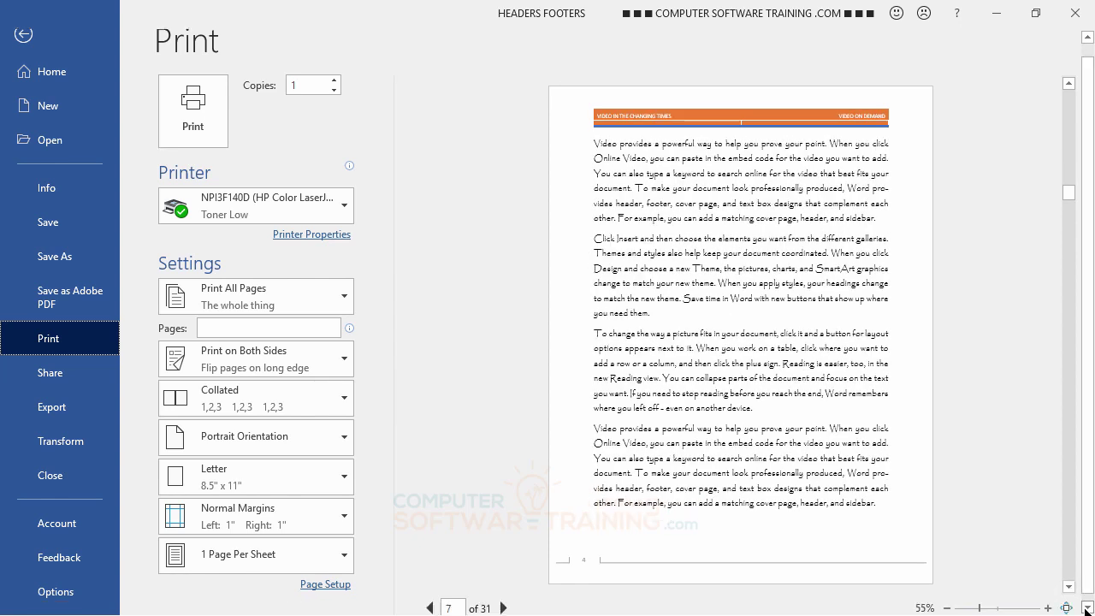
pyautogui.click(429, 608)
pyautogui.click(430, 608)
pyautogui.click(429, 608)
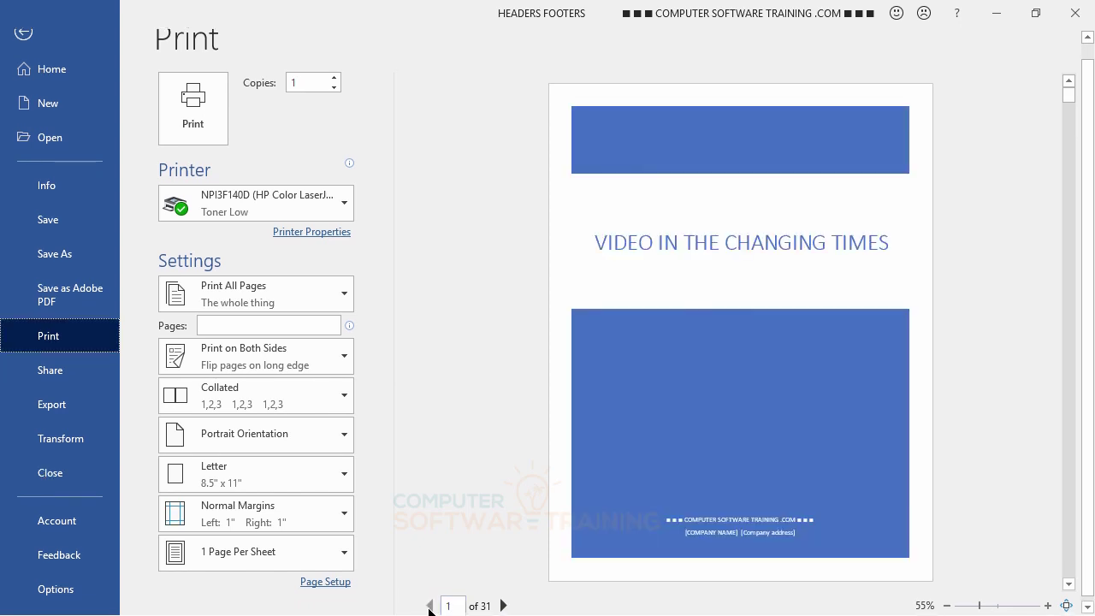
# Check the headers and footer page numbers on pages 2 to 7 in the print preview.
pyautogui.click(503, 606)
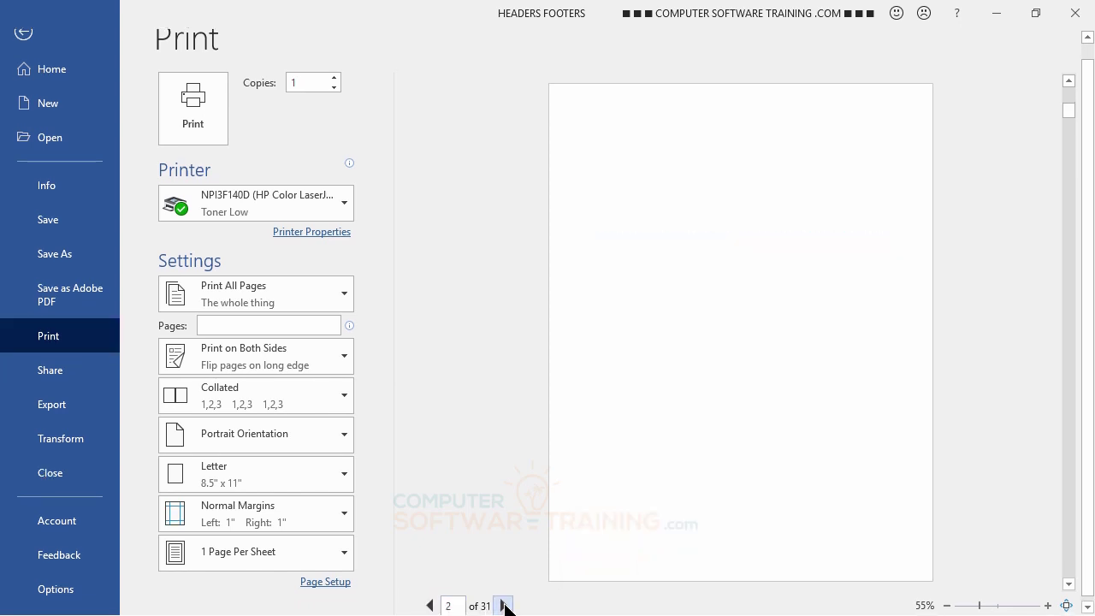
pyautogui.click(503, 606)
pyautogui.click(502, 606)
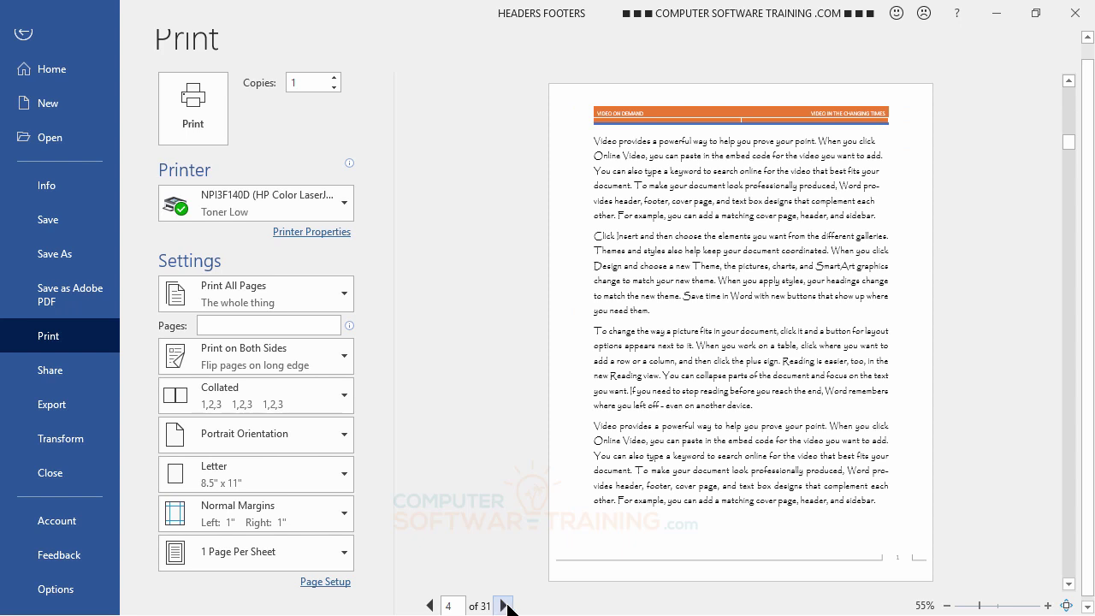
pyautogui.click(503, 605)
pyautogui.click(502, 606)
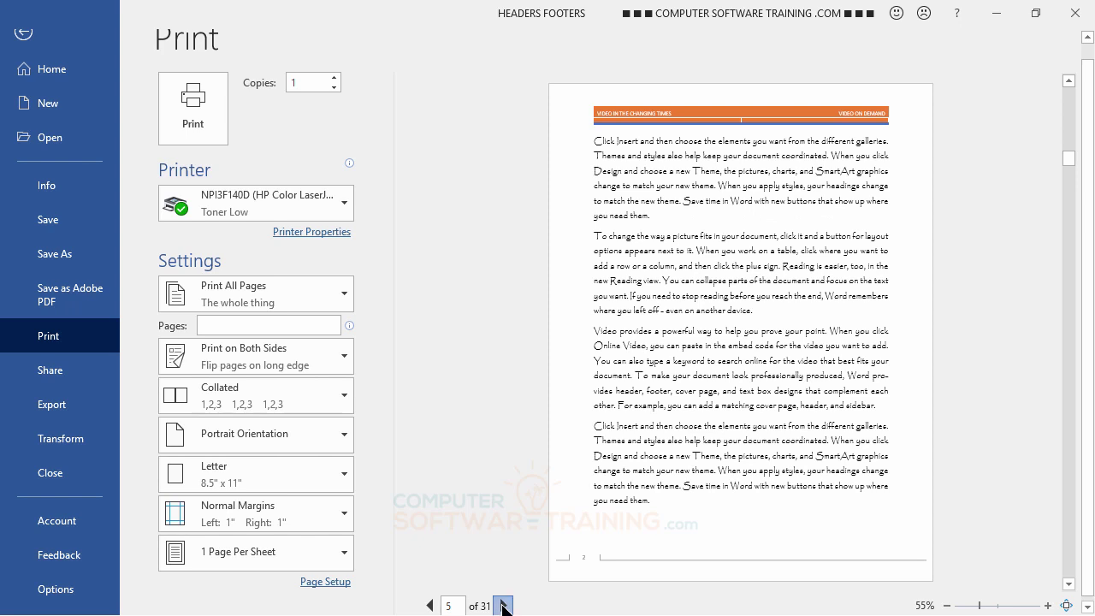
pyautogui.click(503, 605)
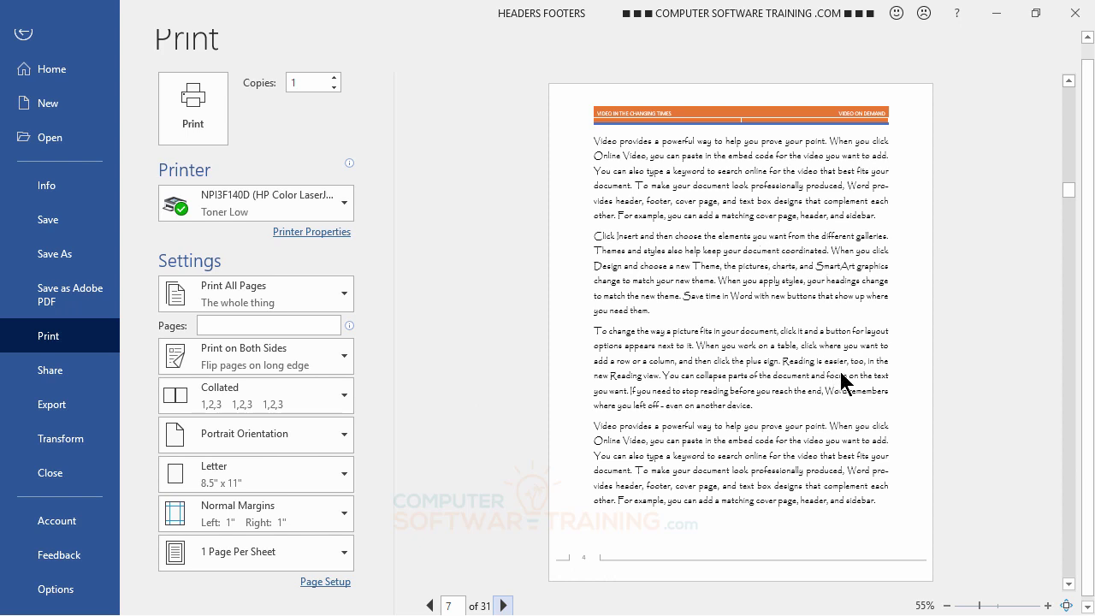
# Check the remaining sections' headers and footers up to page 23 in the print preview, and return to the document's cover page.
pyautogui.click(503, 605)
pyautogui.click(503, 605)
pyautogui.click(503, 605)
pyautogui.click(503, 606)
pyautogui.click(502, 606)
pyautogui.click(503, 605)
pyautogui.click(503, 606)
pyautogui.click(503, 606)
pyautogui.click(503, 606)
pyautogui.click(503, 606)
pyautogui.click(503, 606)
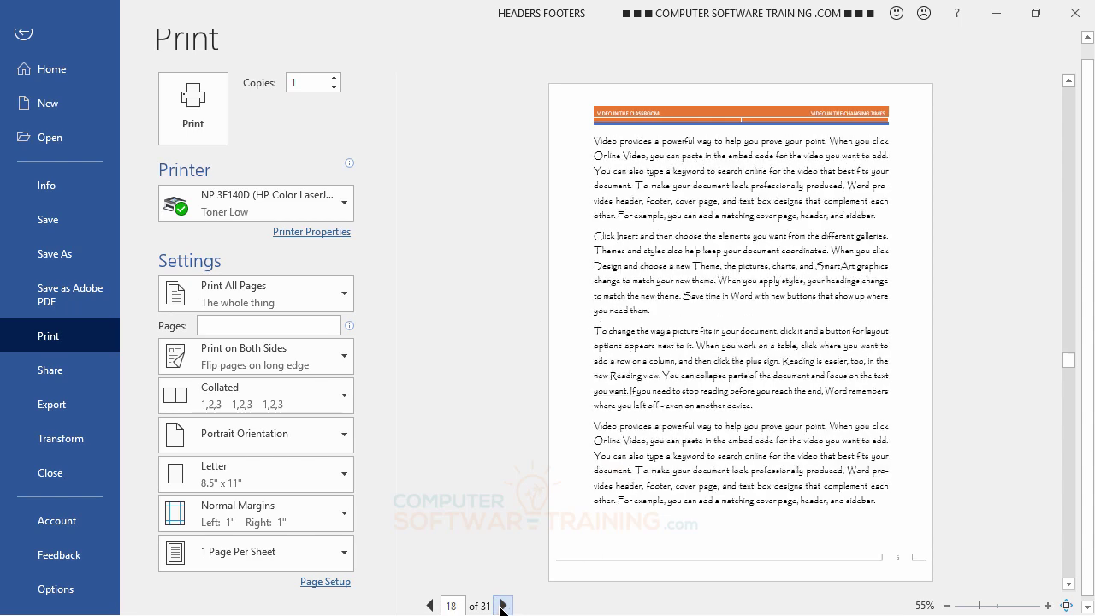
pyautogui.click(503, 605)
pyautogui.click(503, 605)
pyautogui.click(503, 606)
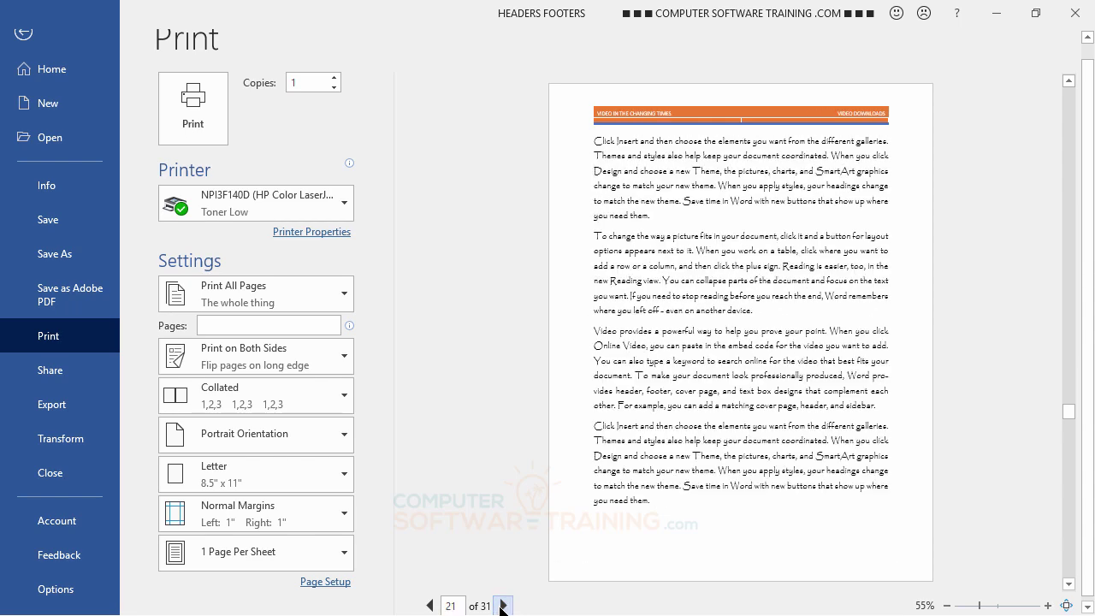
pyautogui.click(503, 606)
pyautogui.click(503, 606)
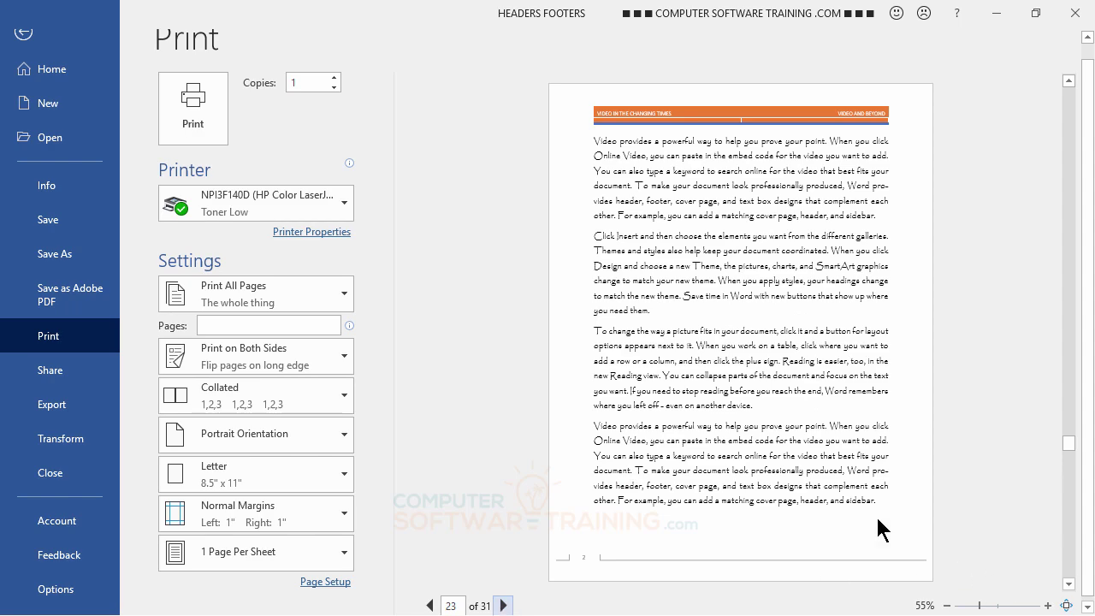
pyautogui.click(25, 36)
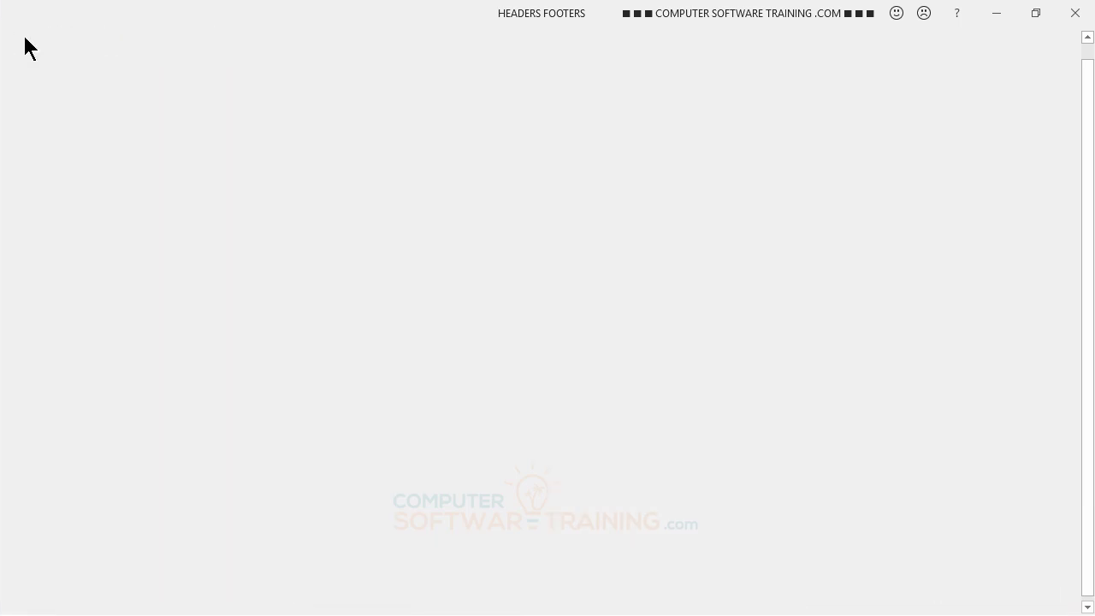
pyautogui.moveTo(1087, 207); pyautogui.dragTo(1088, 161)
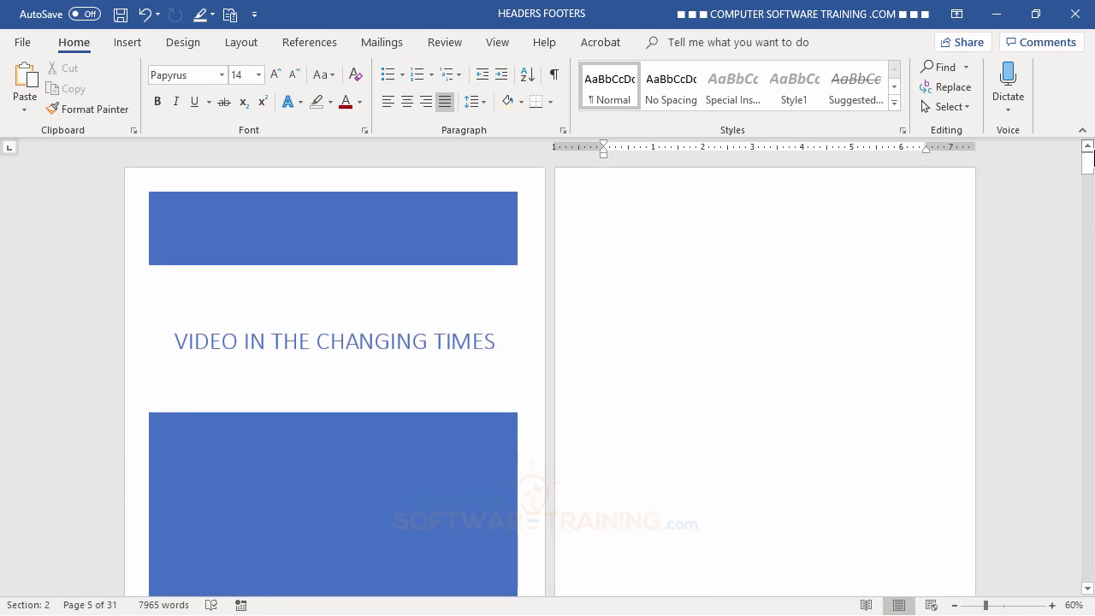